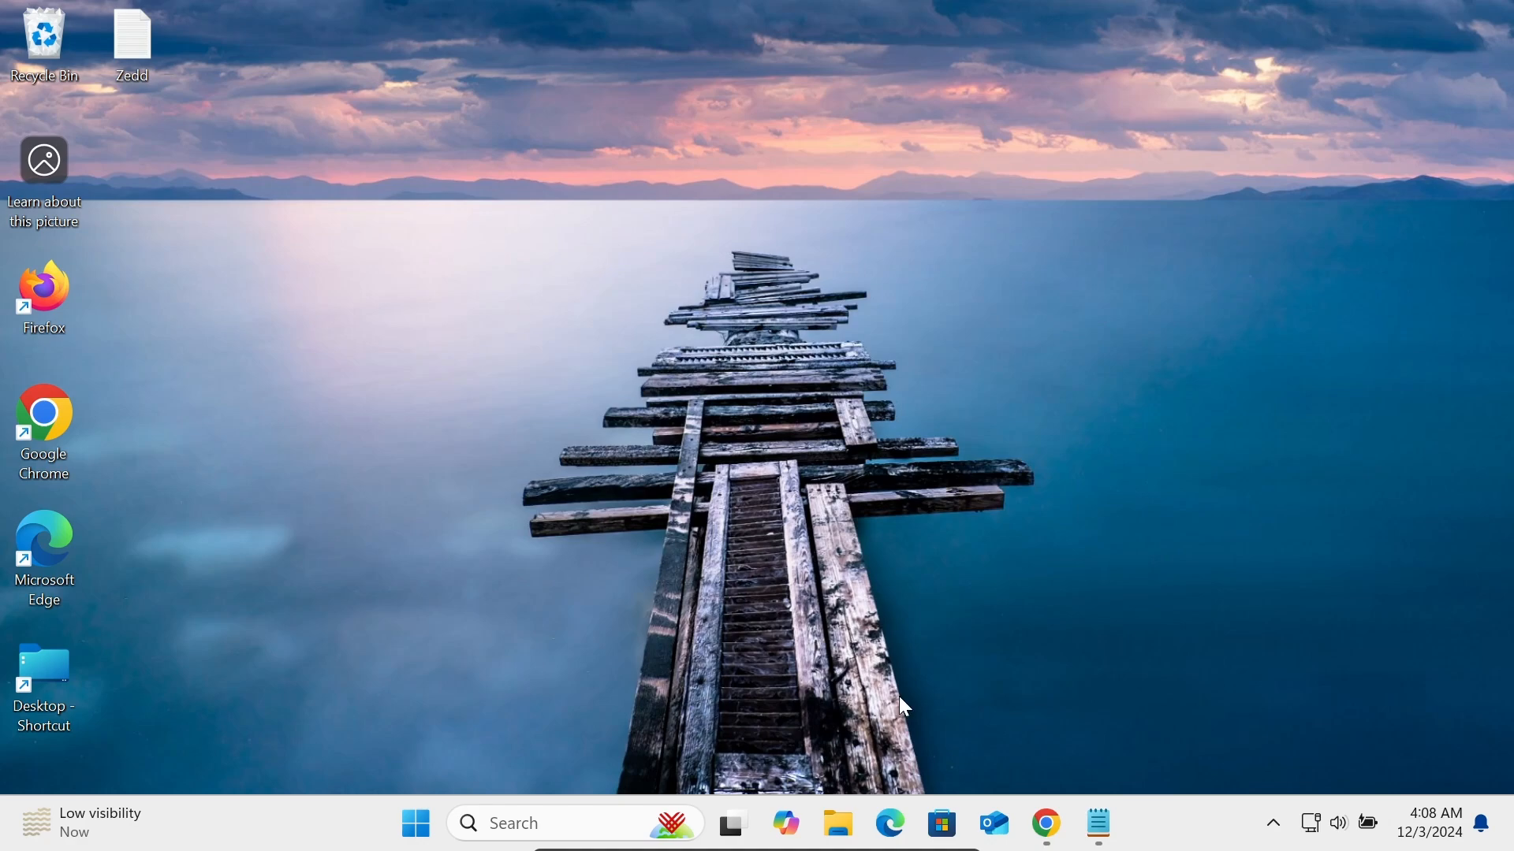
# Switch to Chrome, open the Visual Studio Code website from the vscode search results, and download the Windows installer
pyautogui.click(1046, 824)
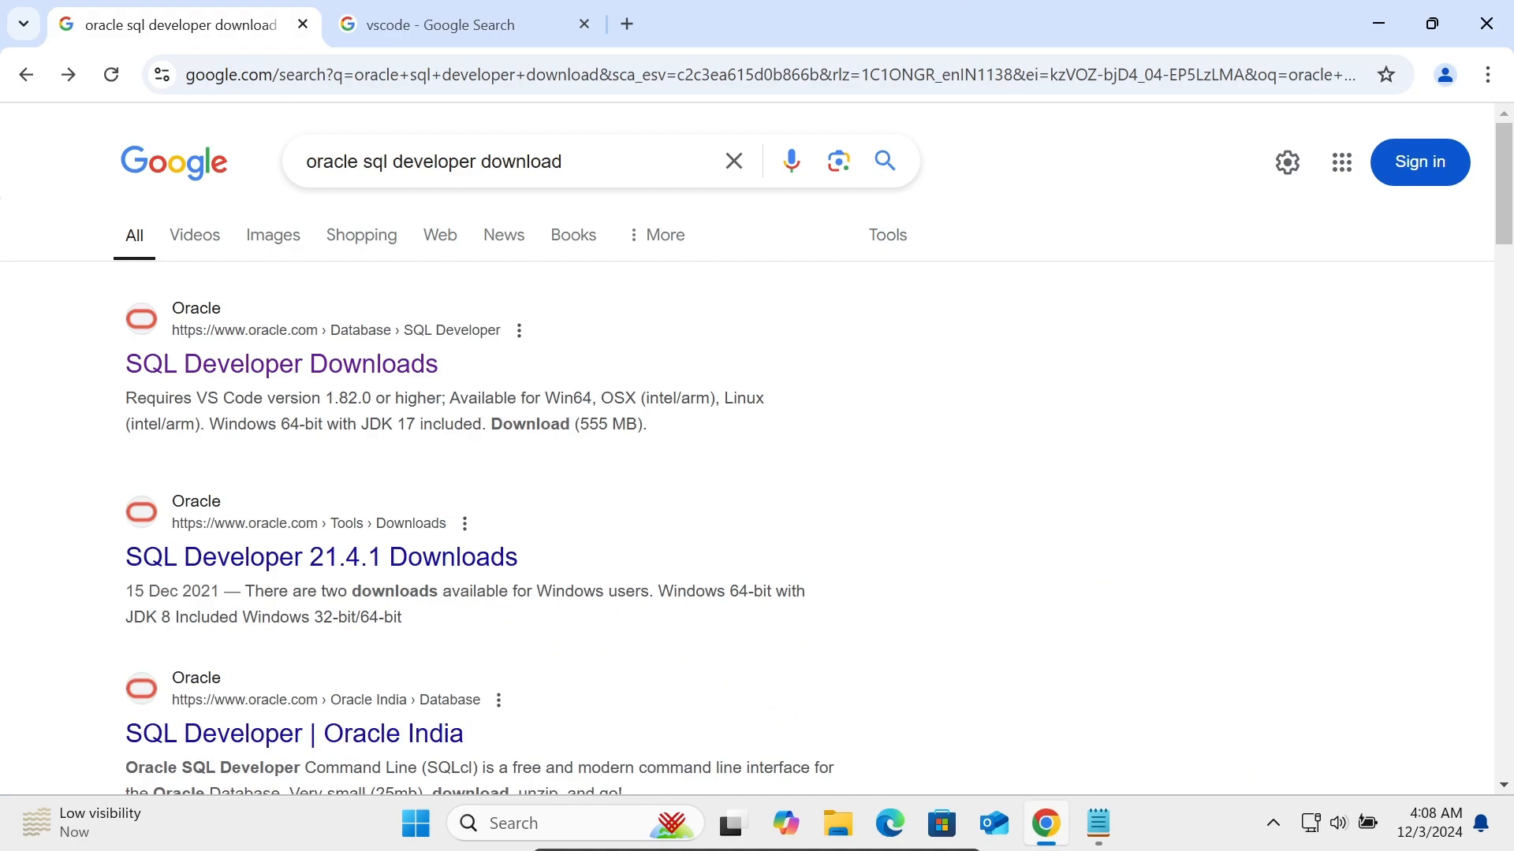
pyautogui.click(469, 31)
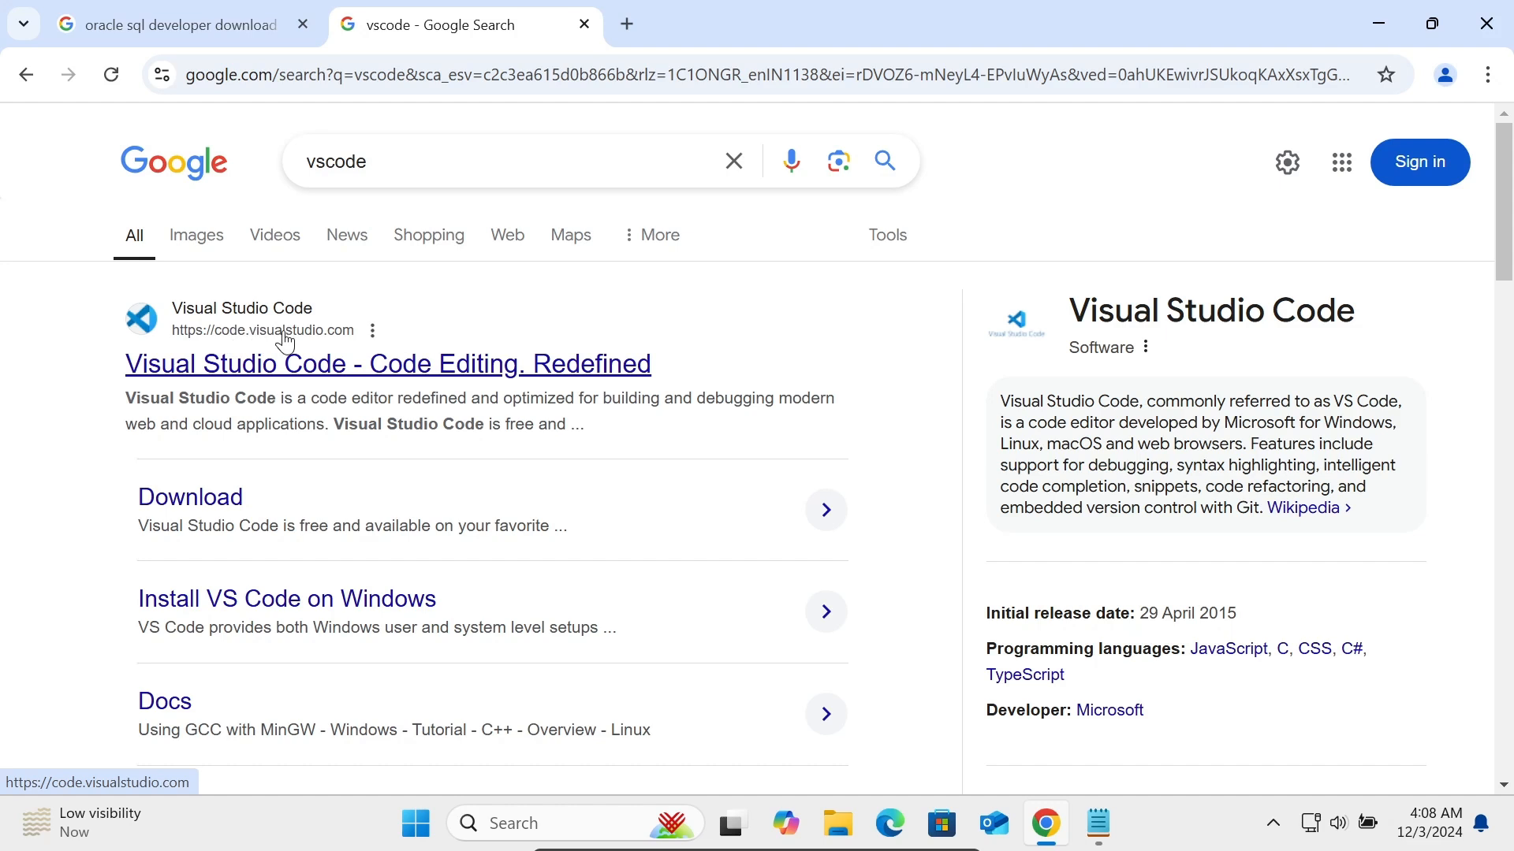
pyautogui.click(329, 365)
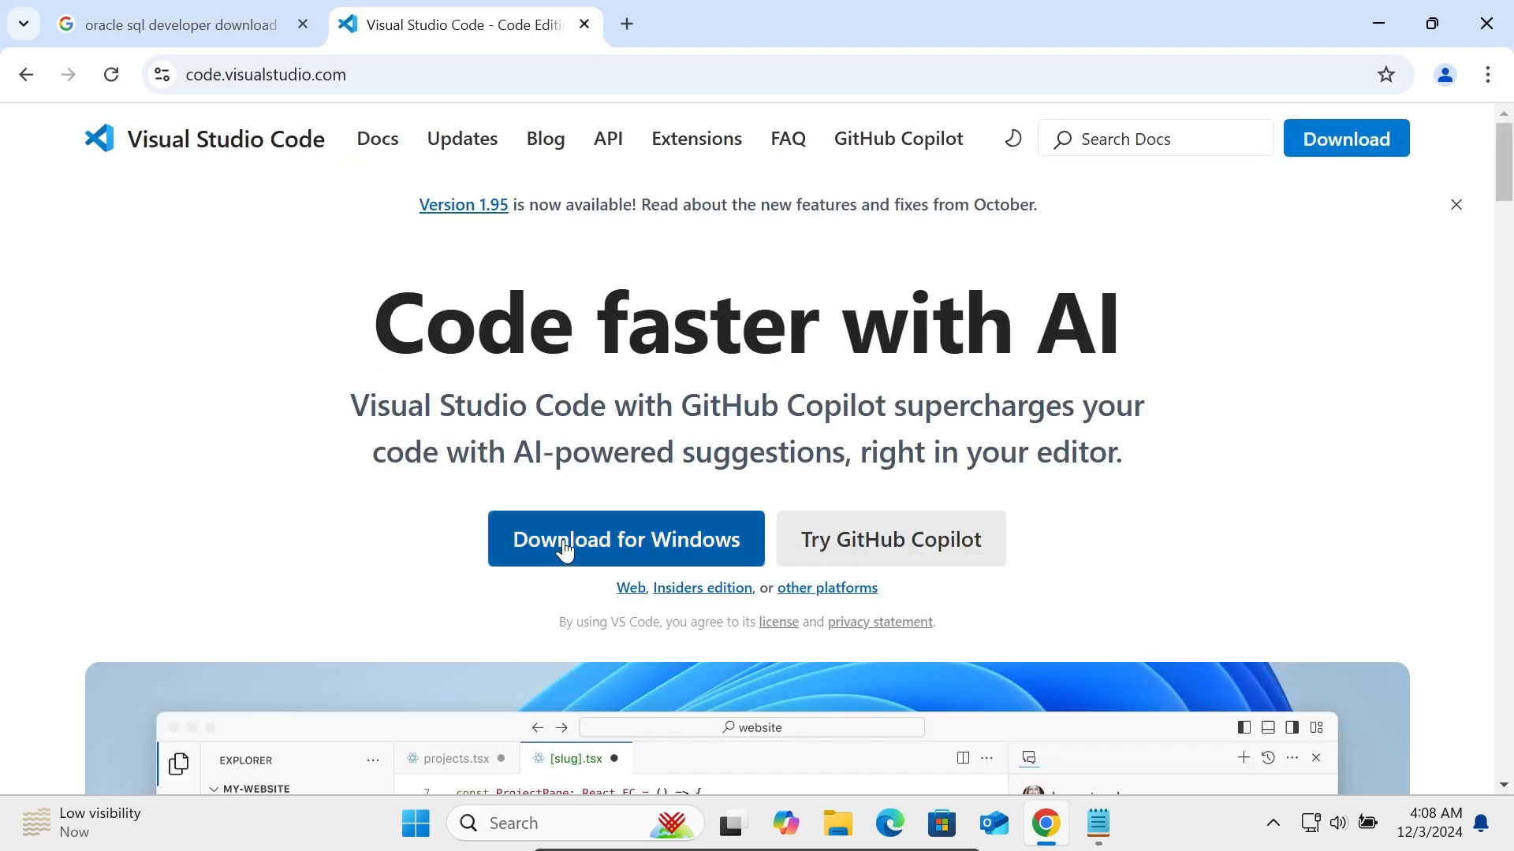
pyautogui.click(616, 554)
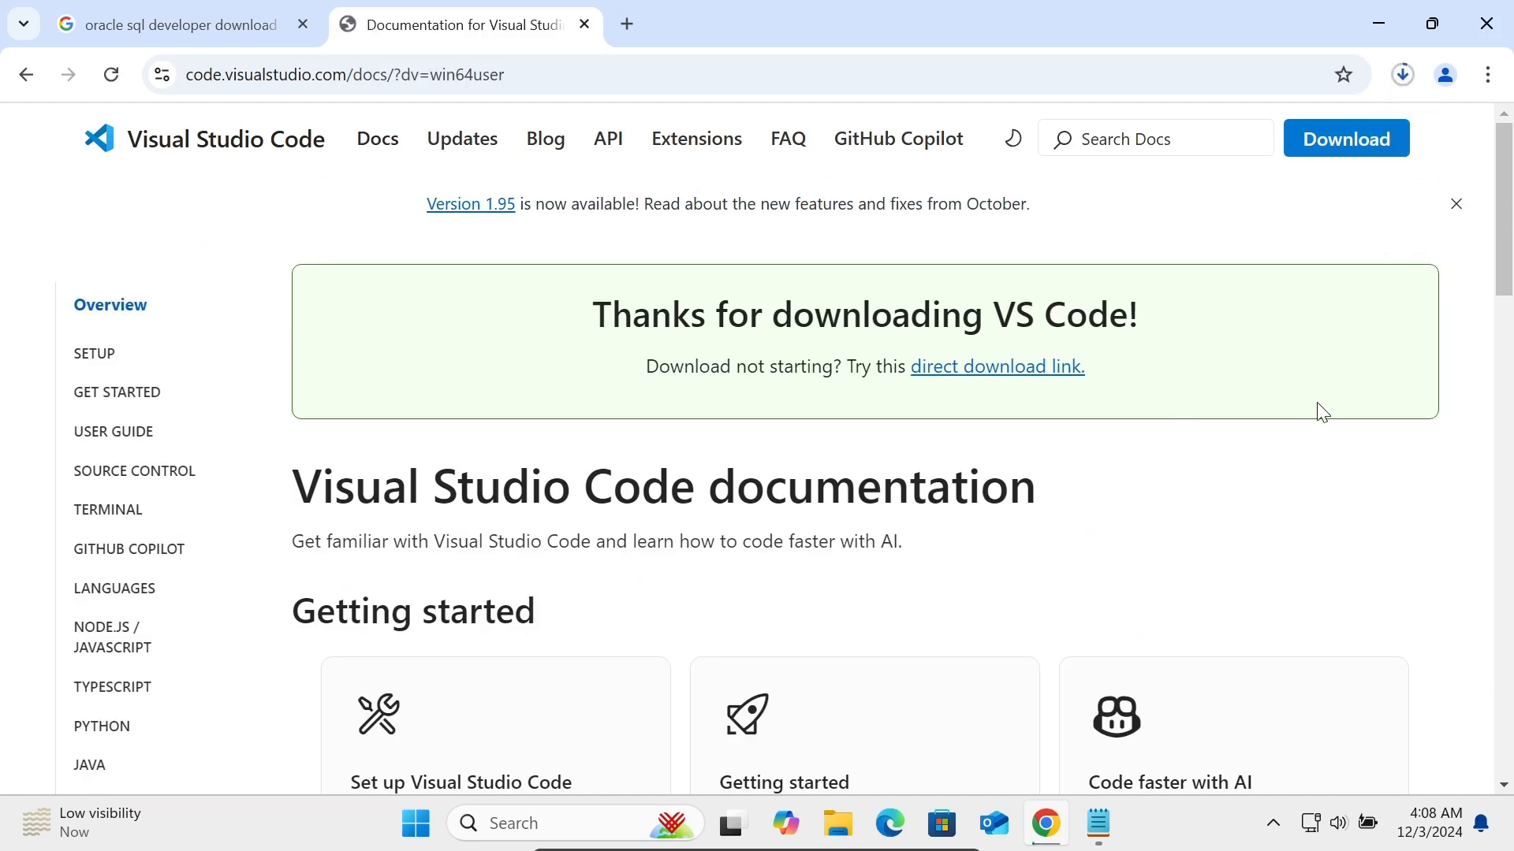
# Show the downloaded VSCodeUserSetup-x64-1.95.3 installer in its folder and run it
pyautogui.click(1402, 74)
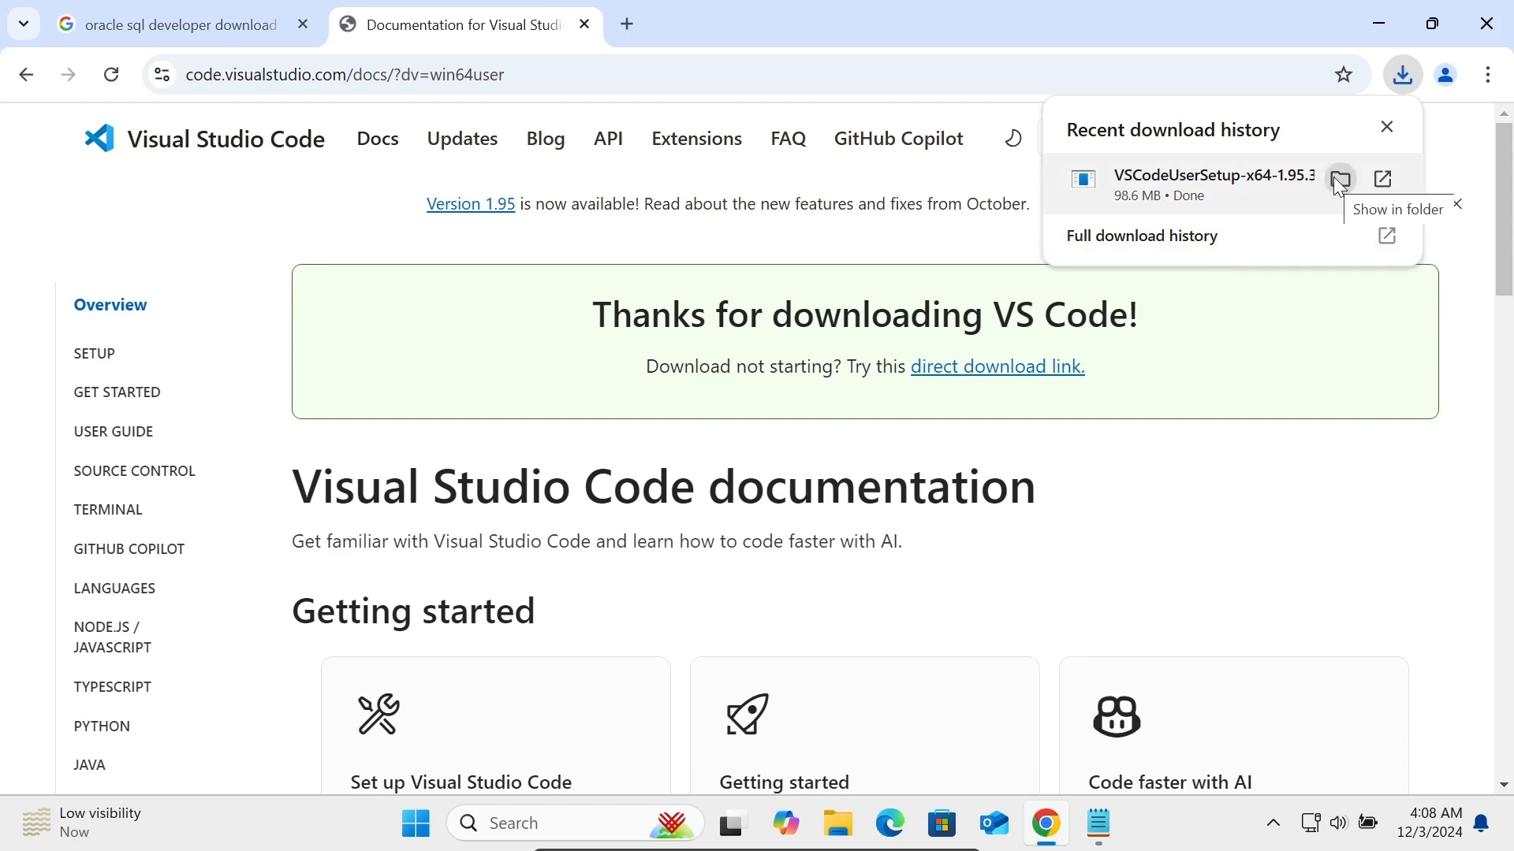
pyautogui.click(1333, 178)
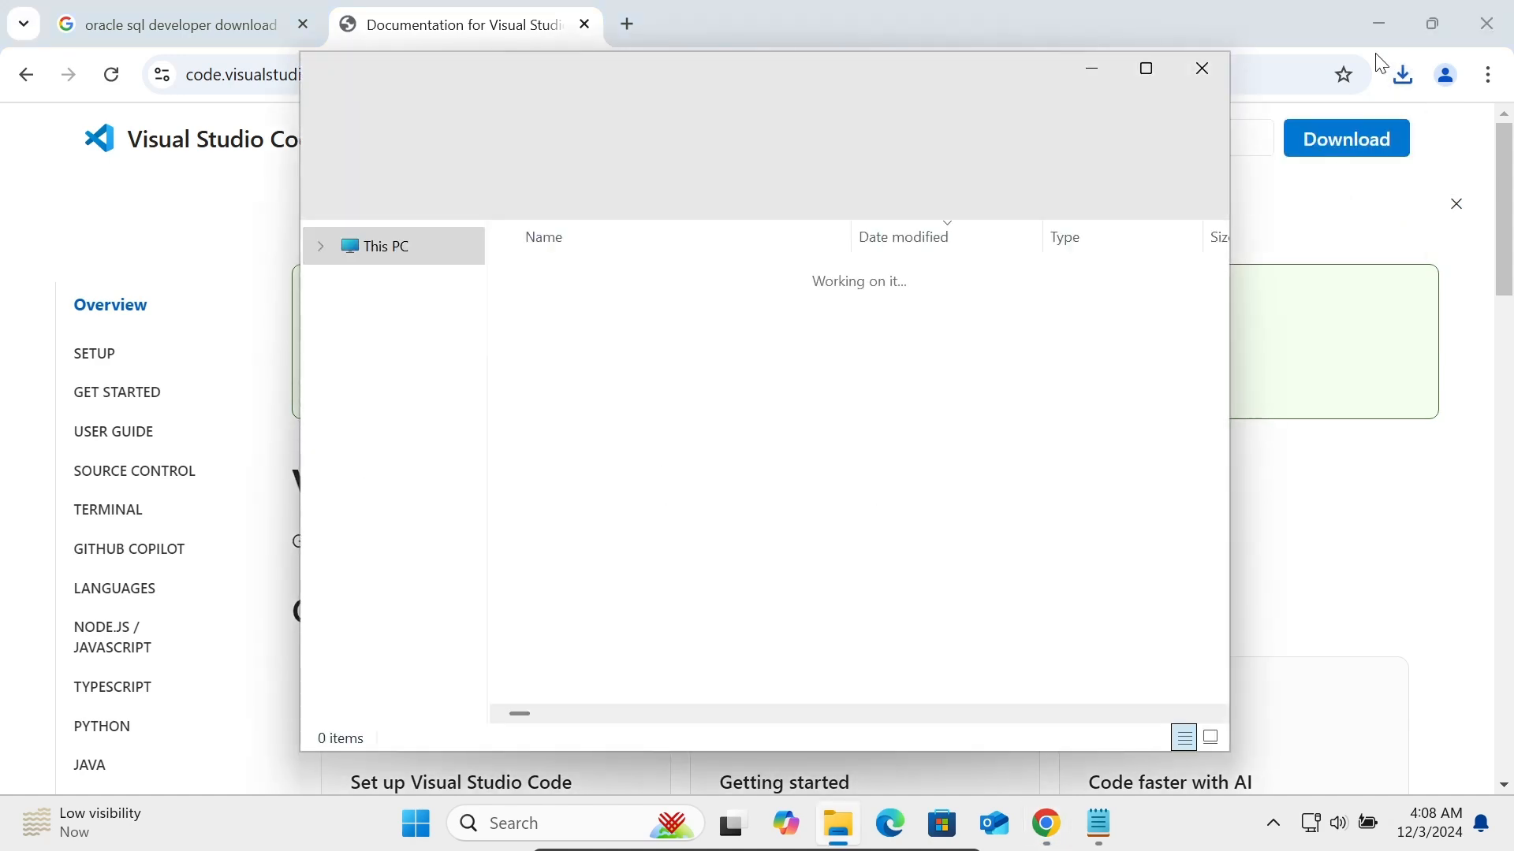
pyautogui.click(1379, 24)
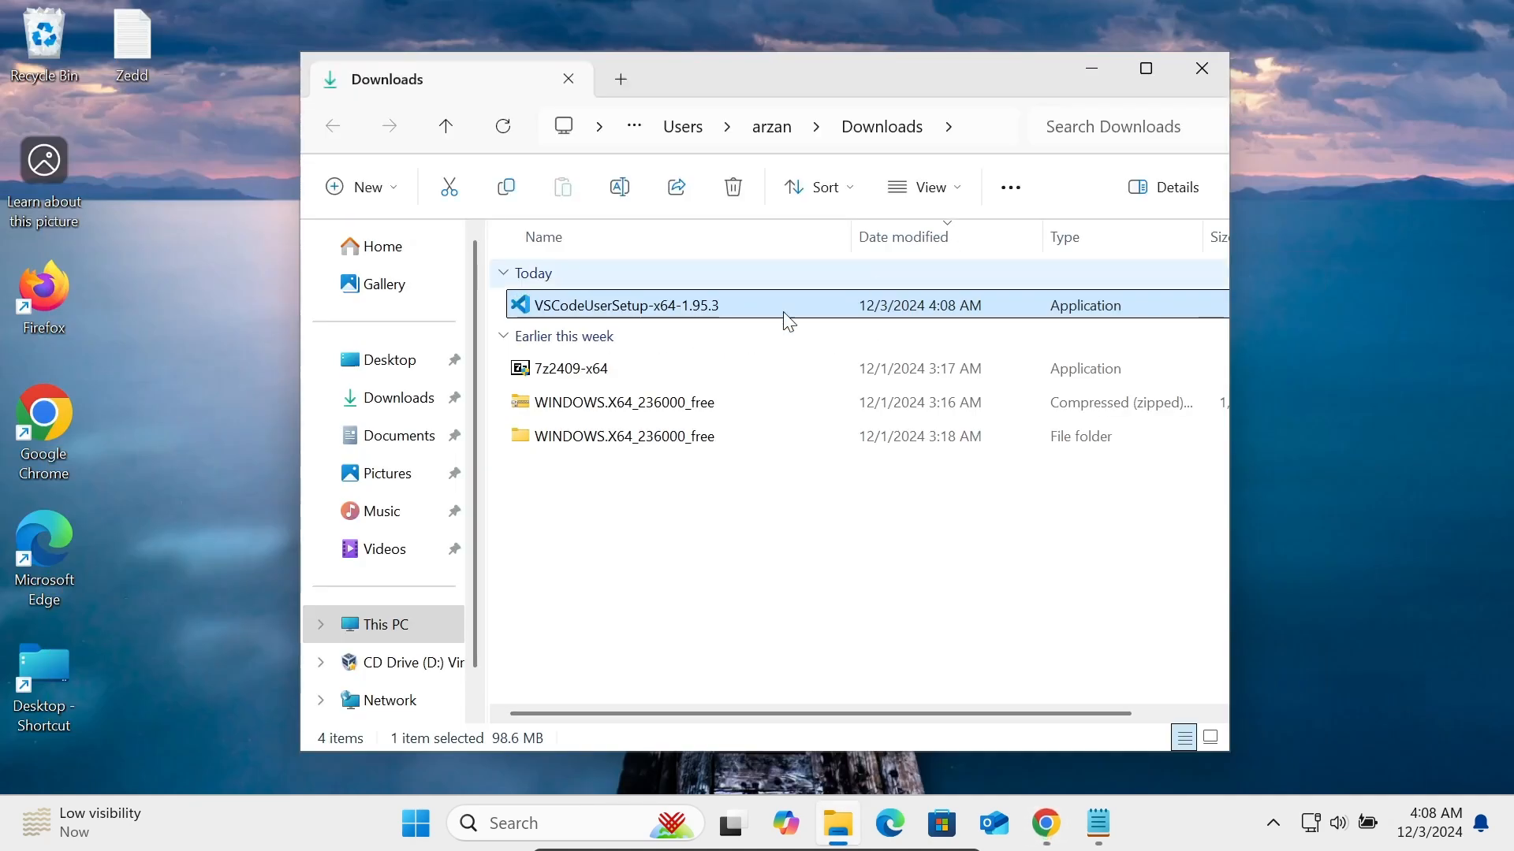
pyautogui.doubleClick(607, 307)
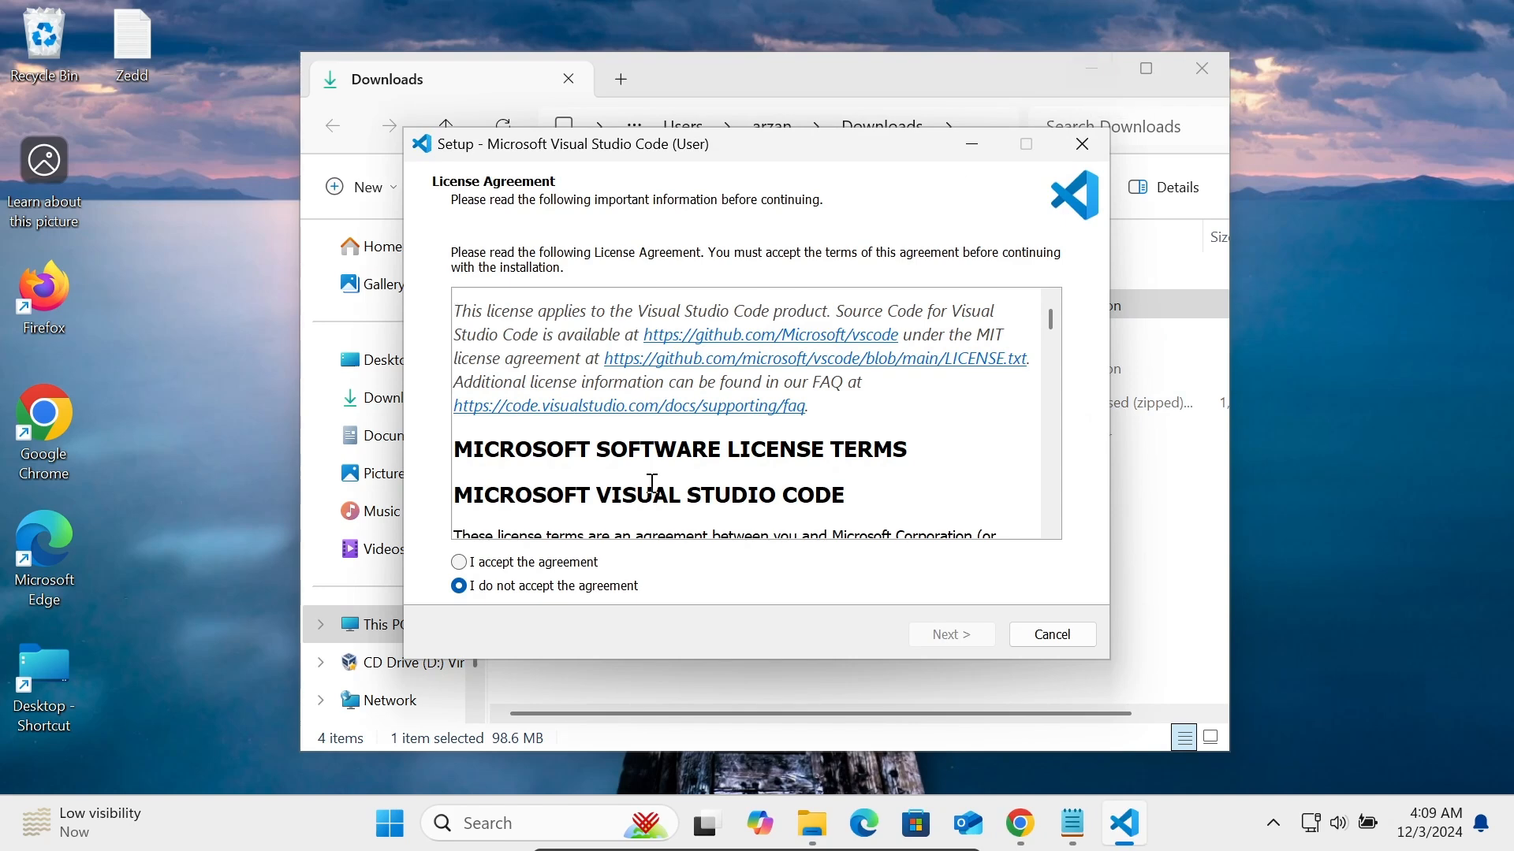
# Accept the license agreement and install Visual Studio Code in the default location with a desktop icon
pyautogui.click(482, 561)
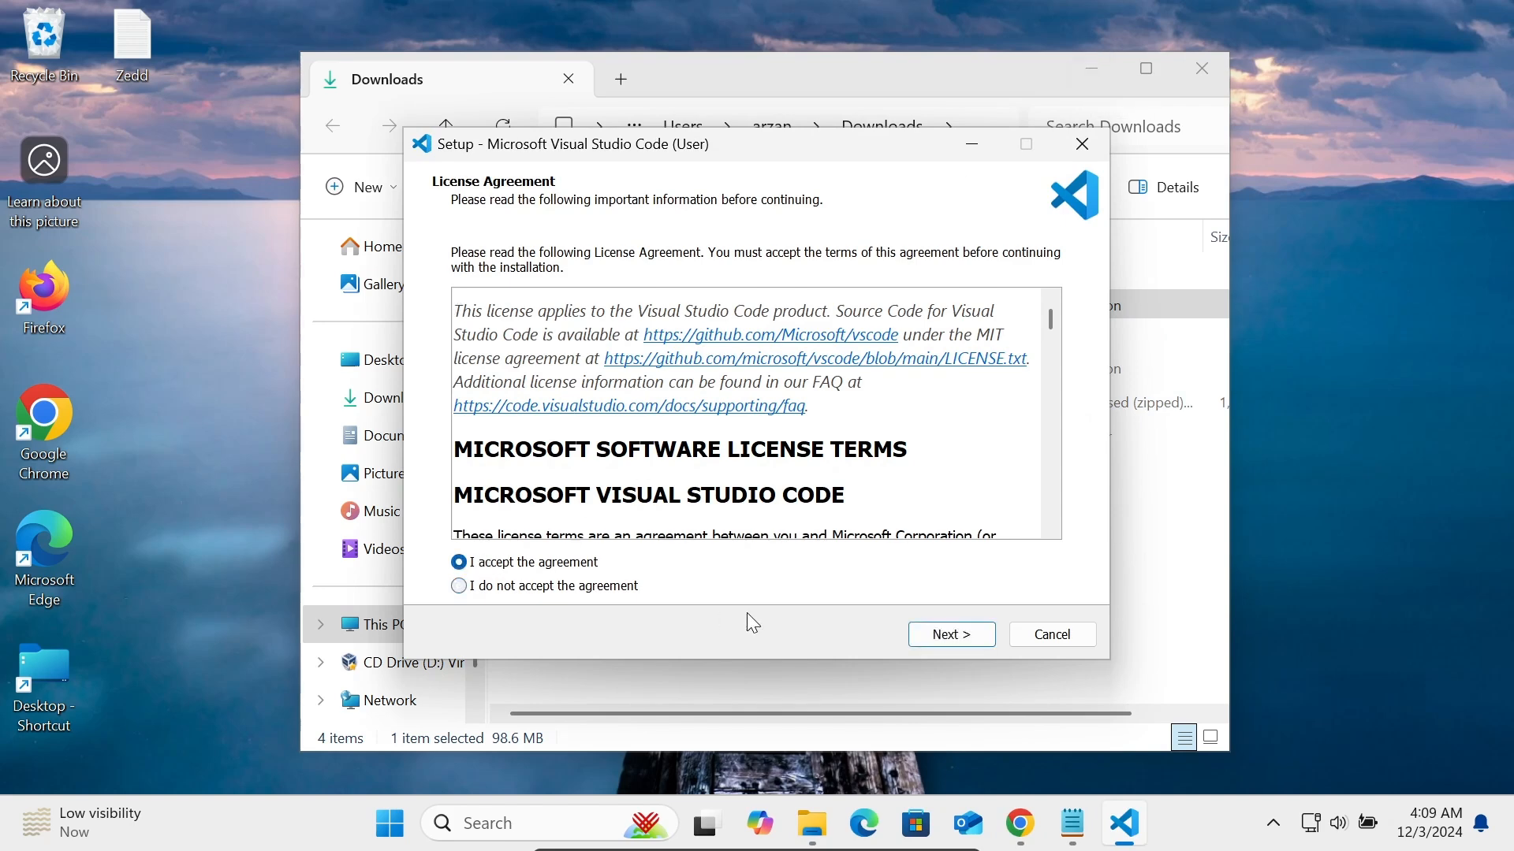
pyautogui.click(960, 630)
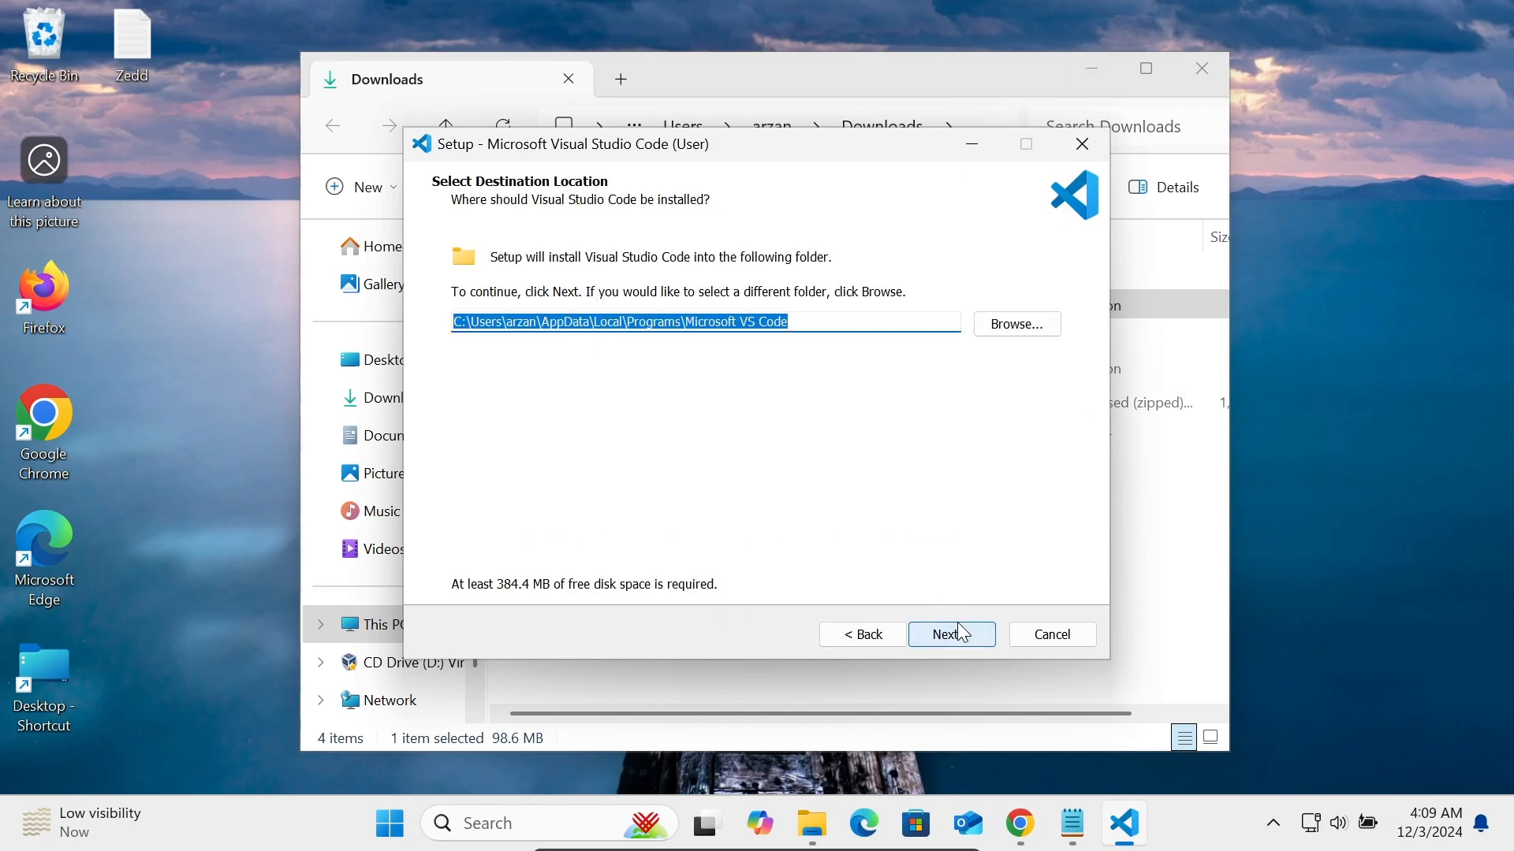
pyautogui.click(954, 634)
pyautogui.click(954, 634)
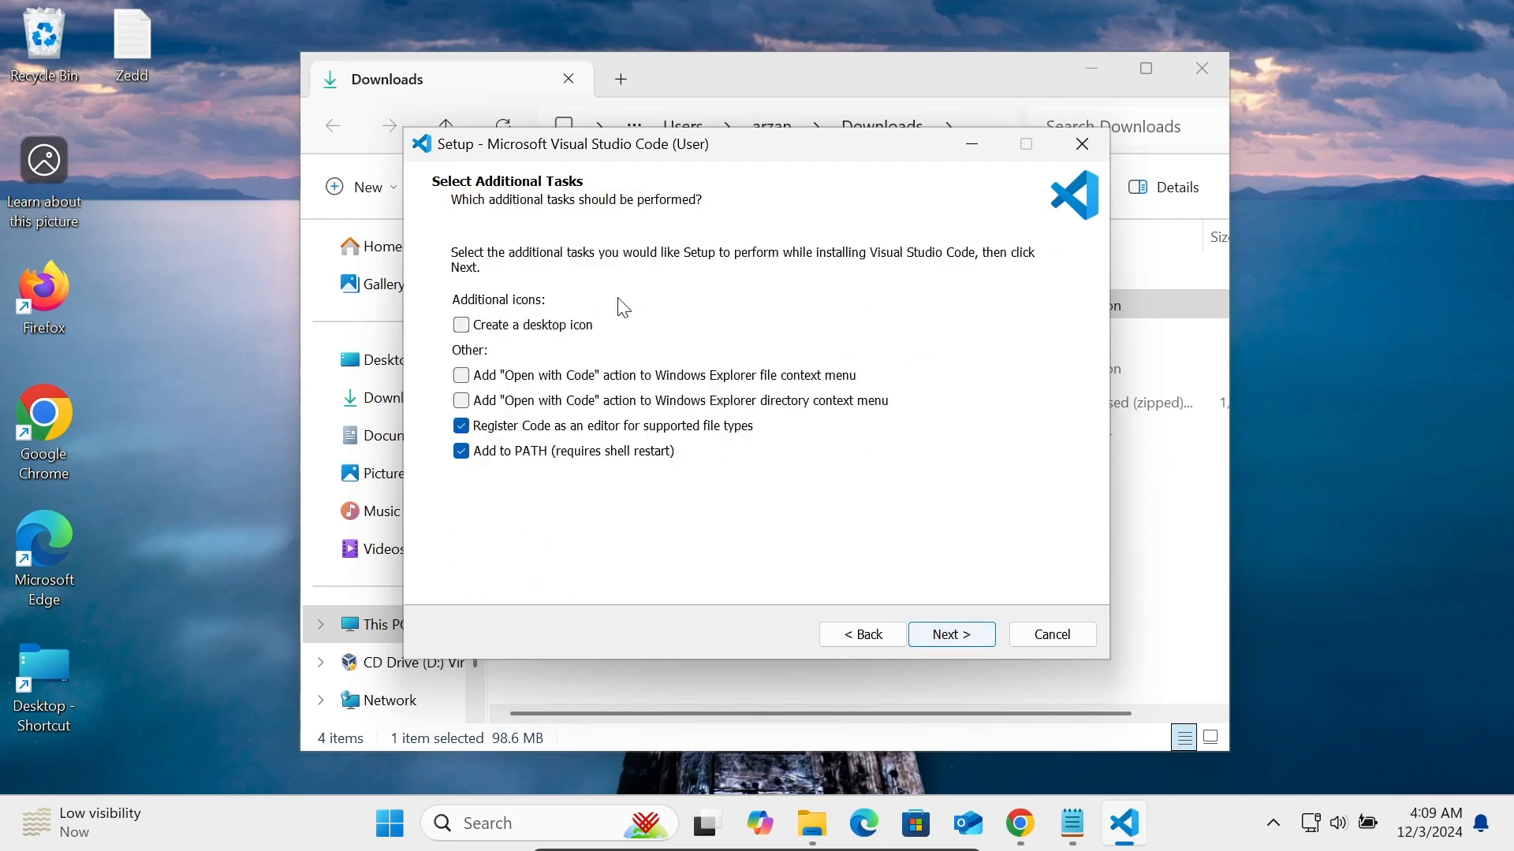
pyautogui.click(543, 326)
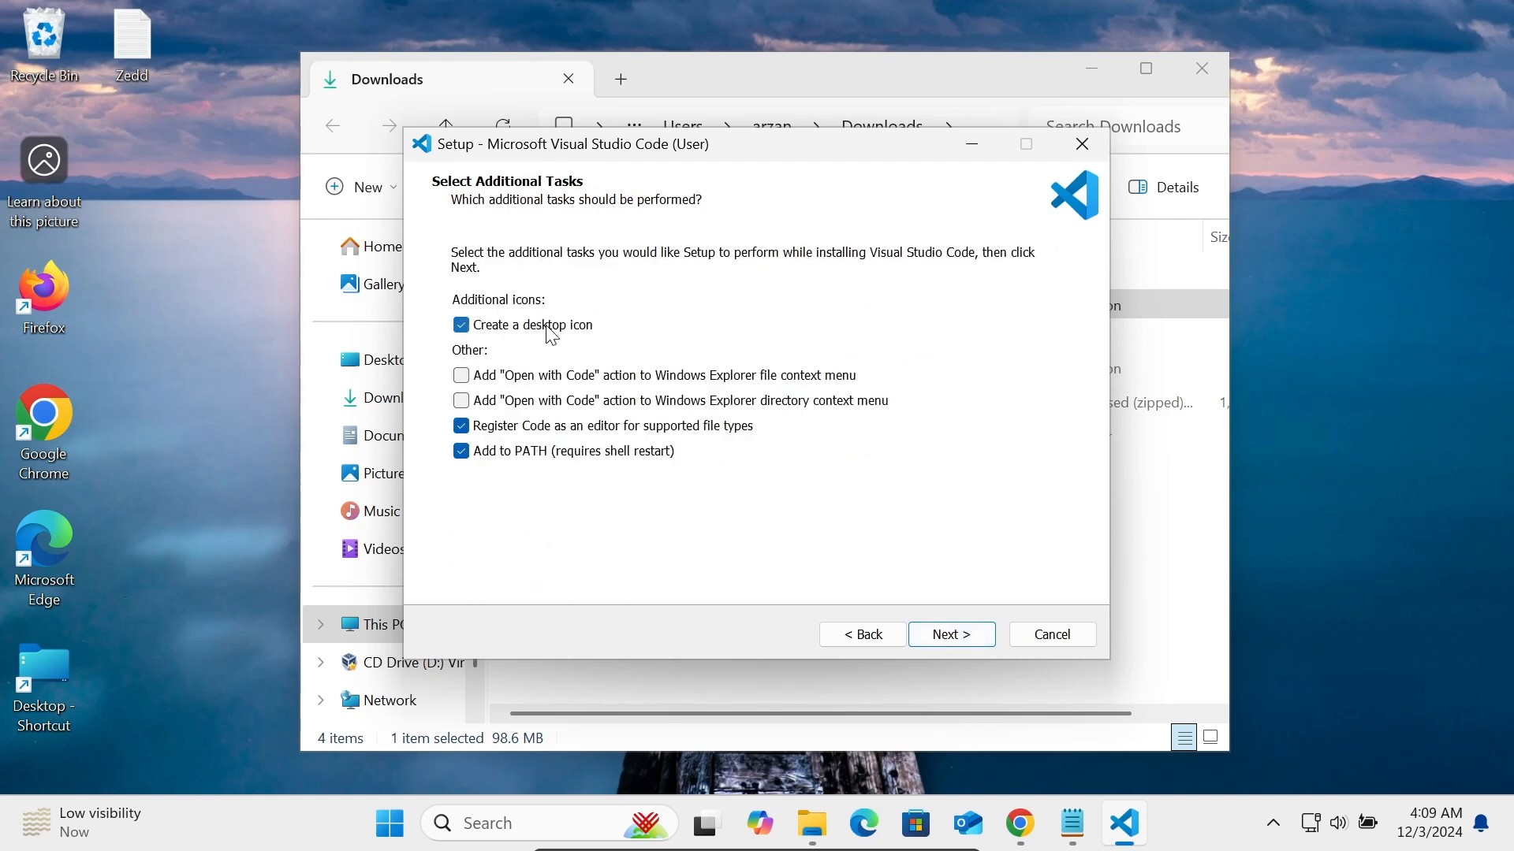
pyautogui.click(940, 635)
pyautogui.click(941, 635)
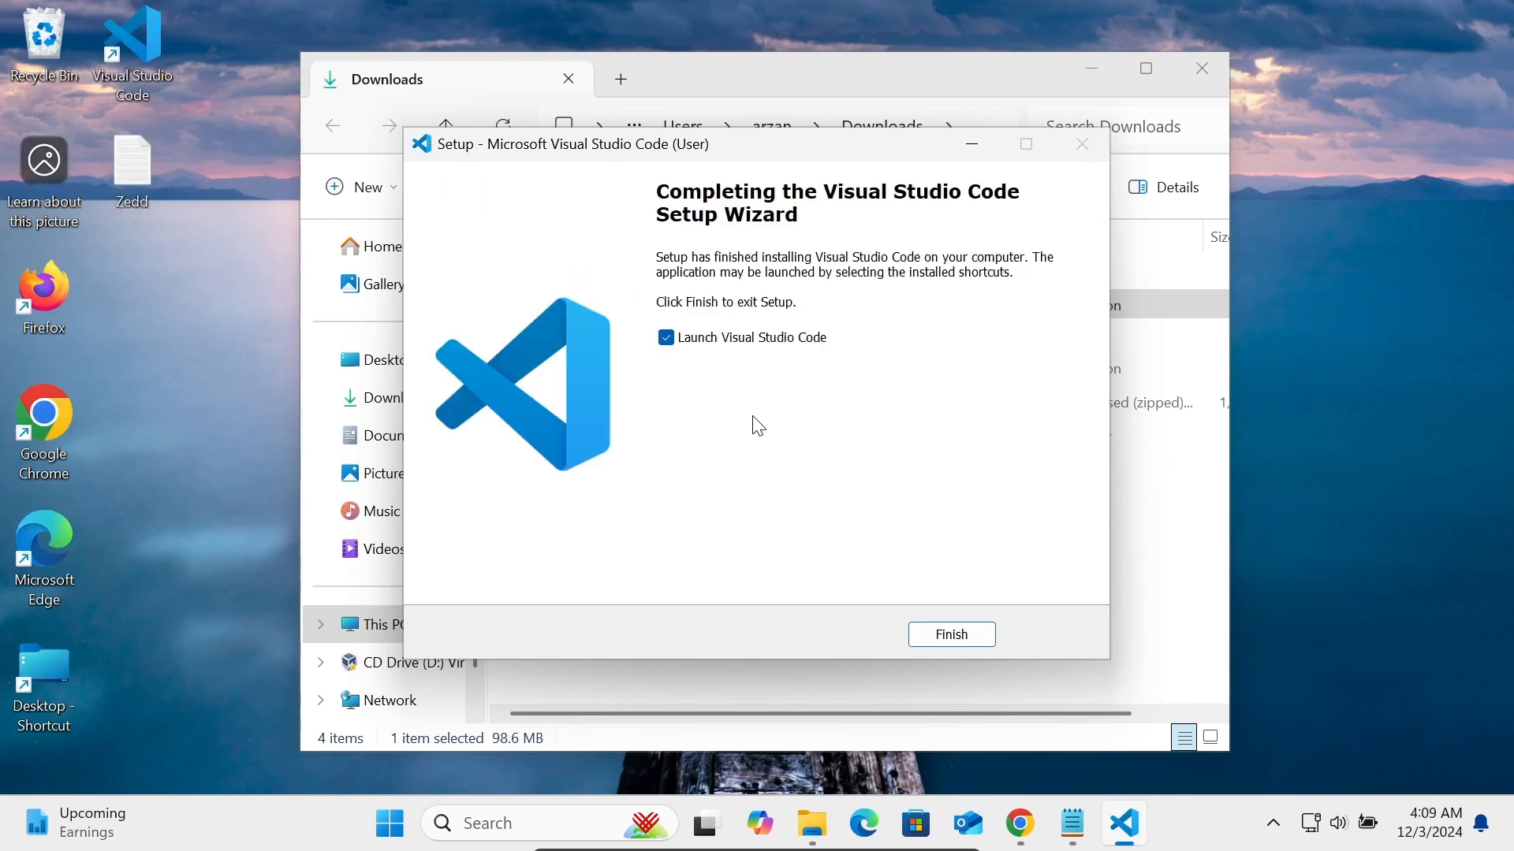
# Finish the Visual Studio Code setup wizard and close the Downloads folder window
pyautogui.click(707, 352)
pyautogui.click(919, 631)
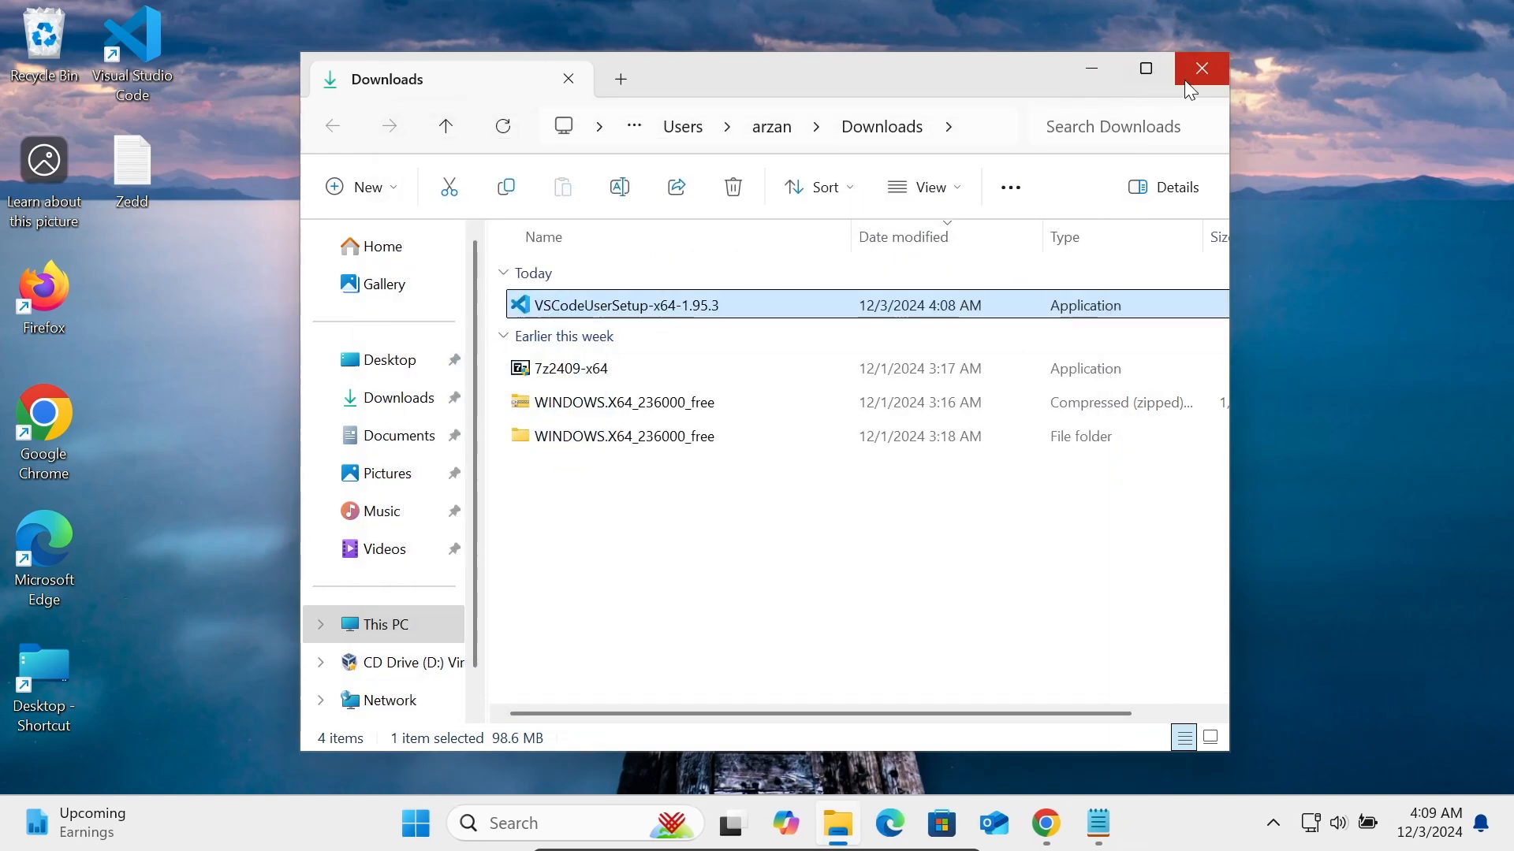
pyautogui.click(1190, 89)
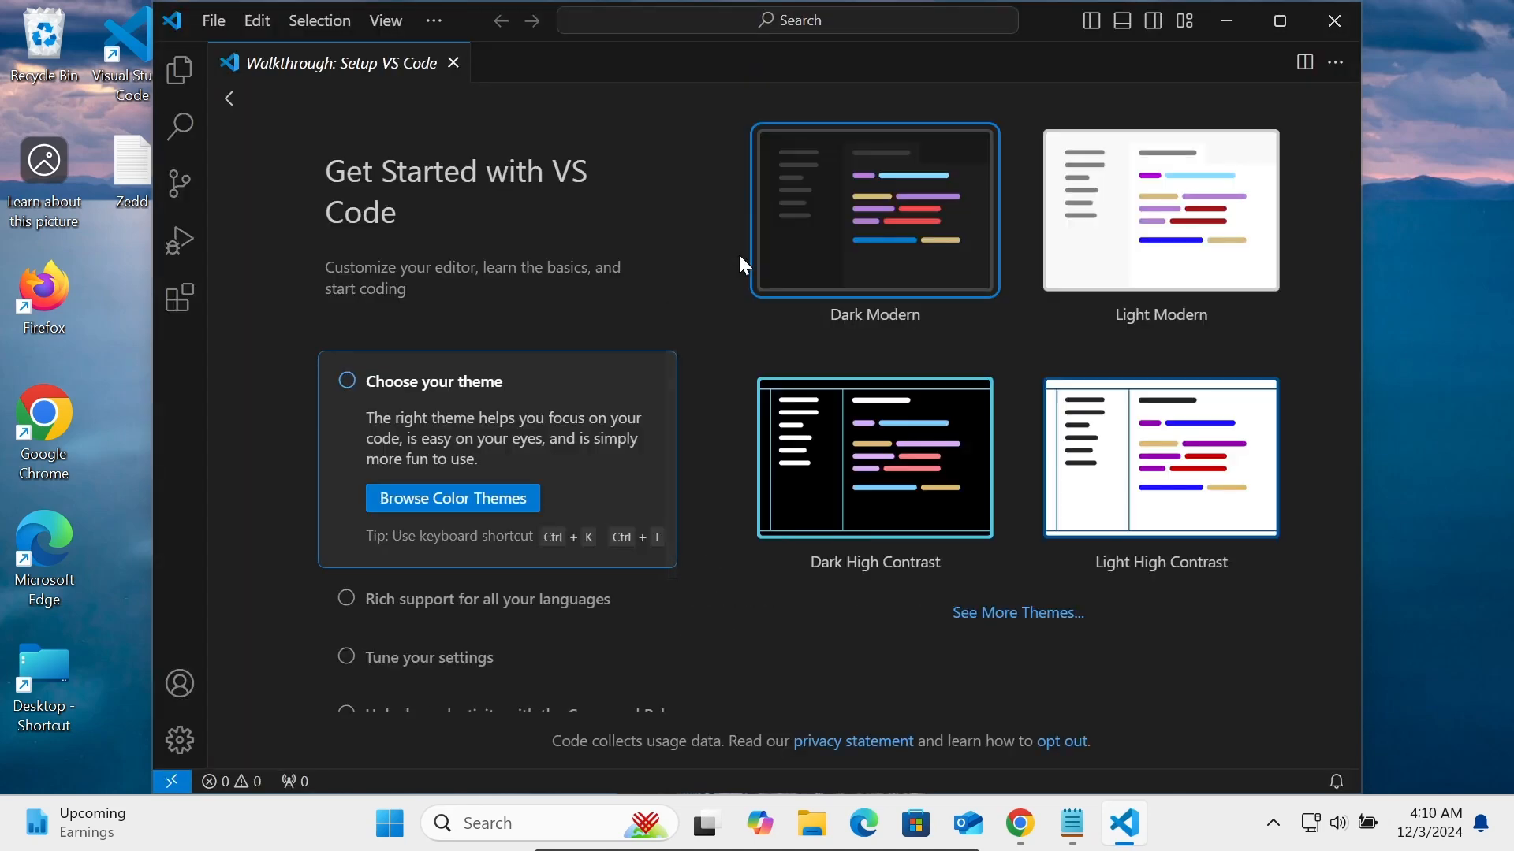
# Set the Visual Studio Code theme to Light Modern and minimize the editor
pyautogui.click(1129, 212)
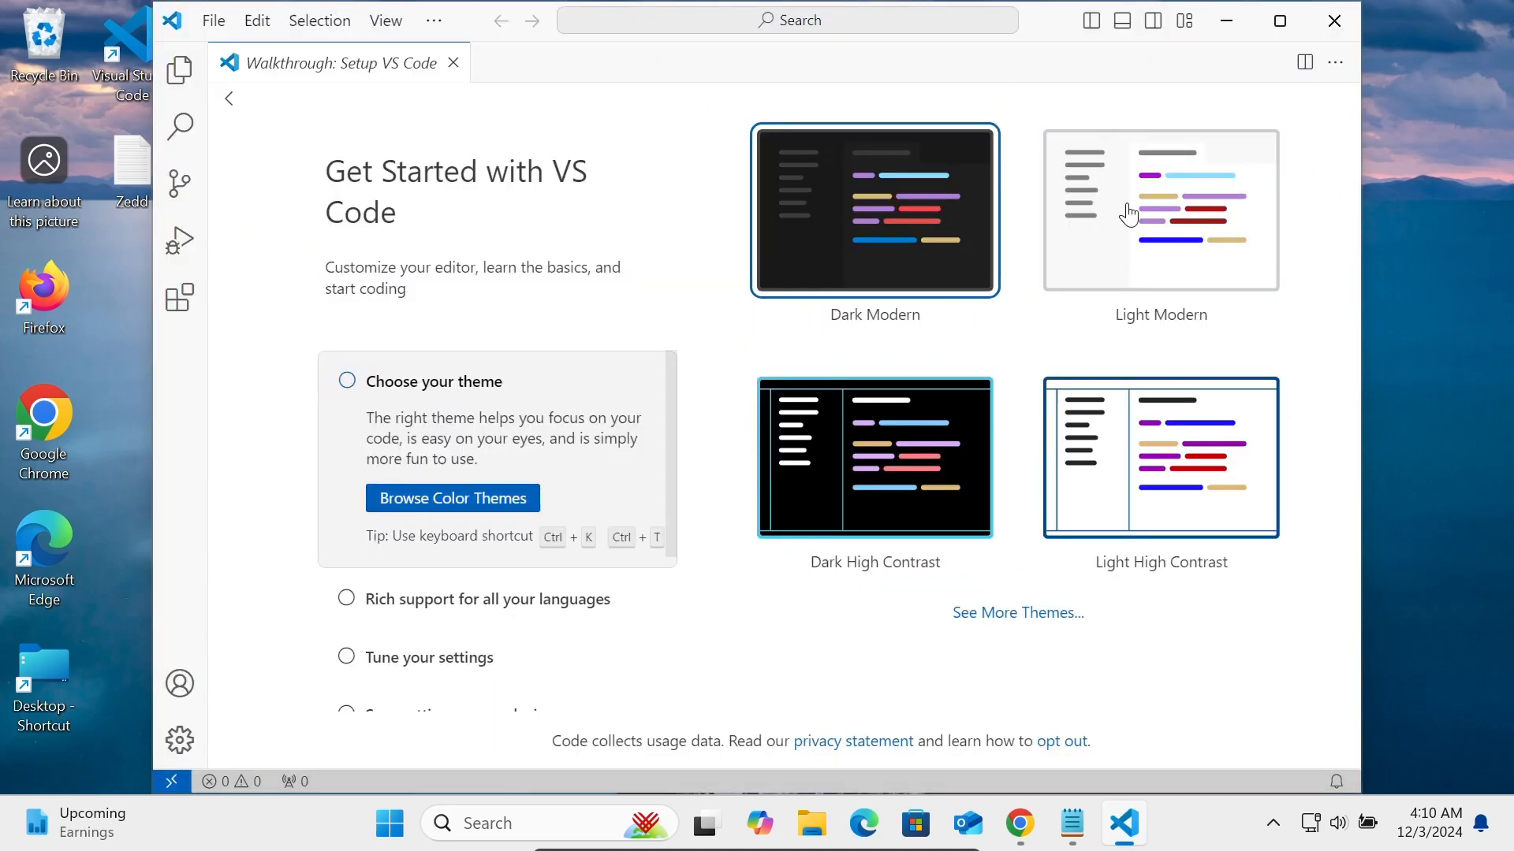
pyautogui.click(1231, 21)
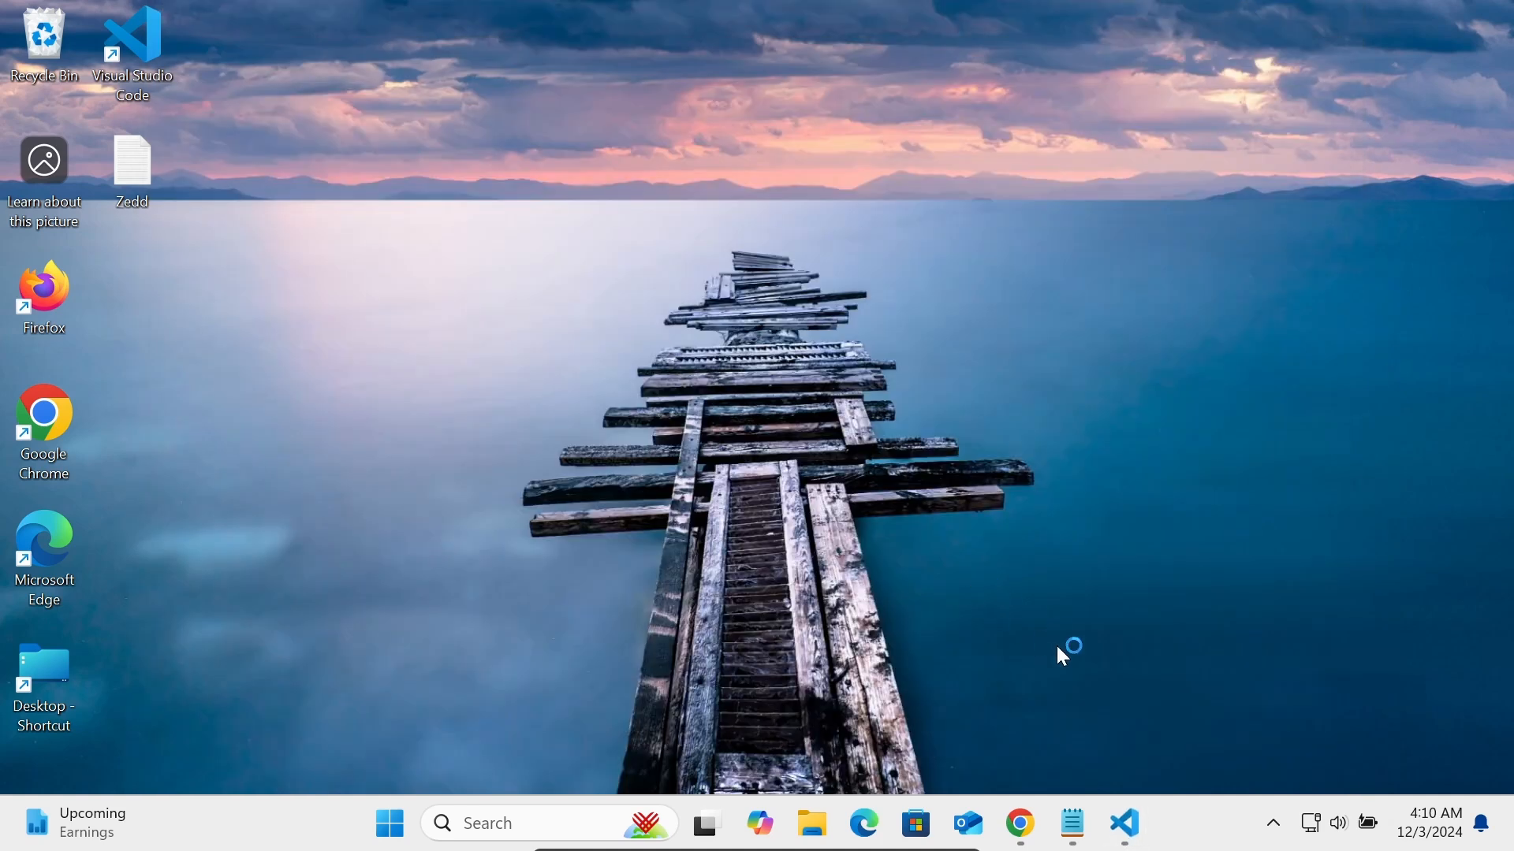
# Switch to Chrome and open the SQL Developer Extension for VSCode download from Oracle's SQL Developer Downloads page
pyautogui.click(1021, 839)
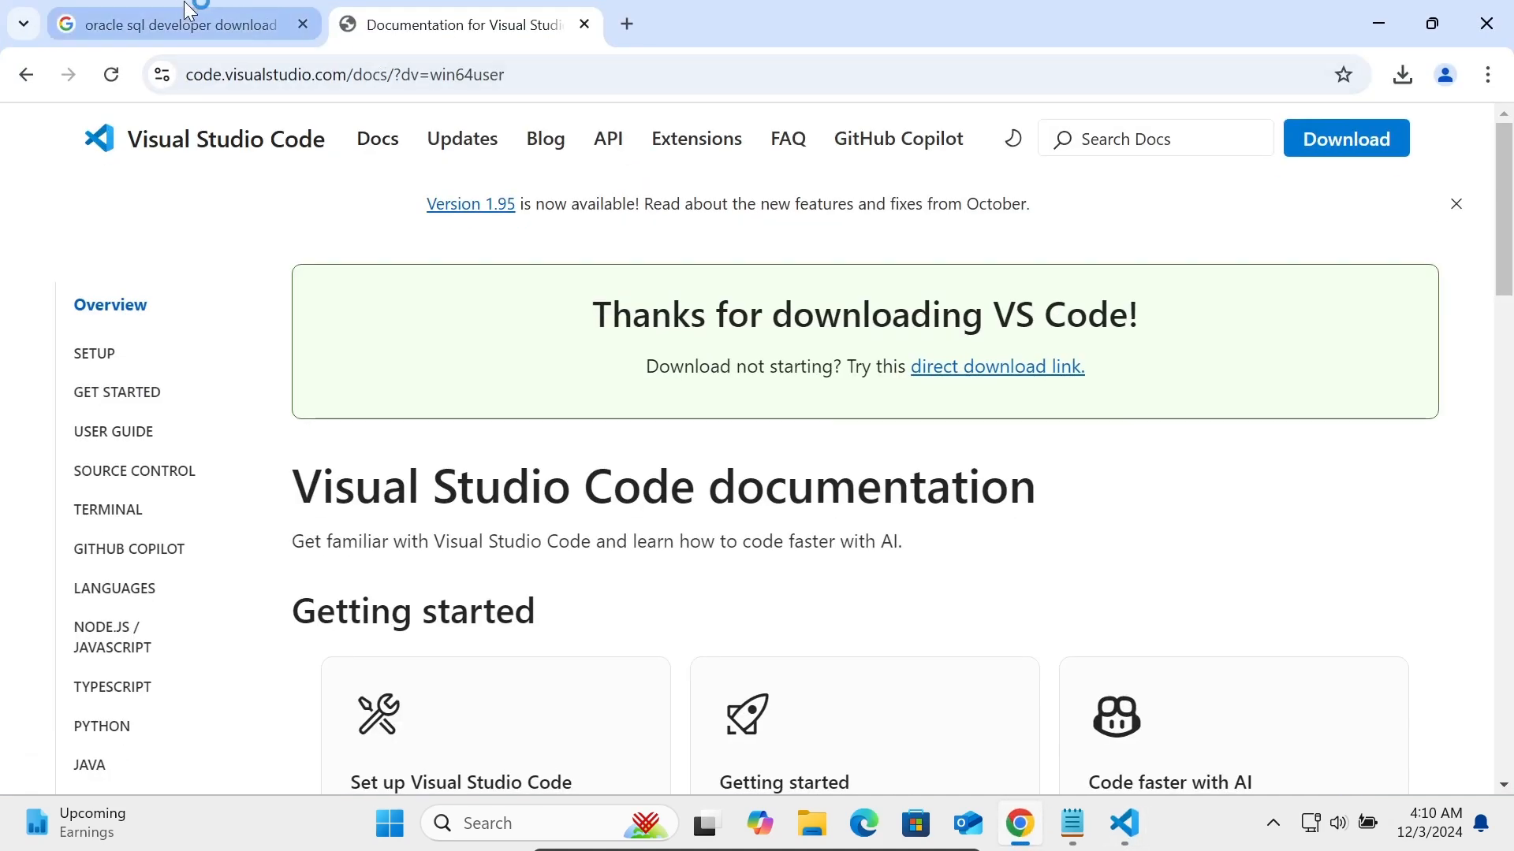
pyautogui.click(156, 21)
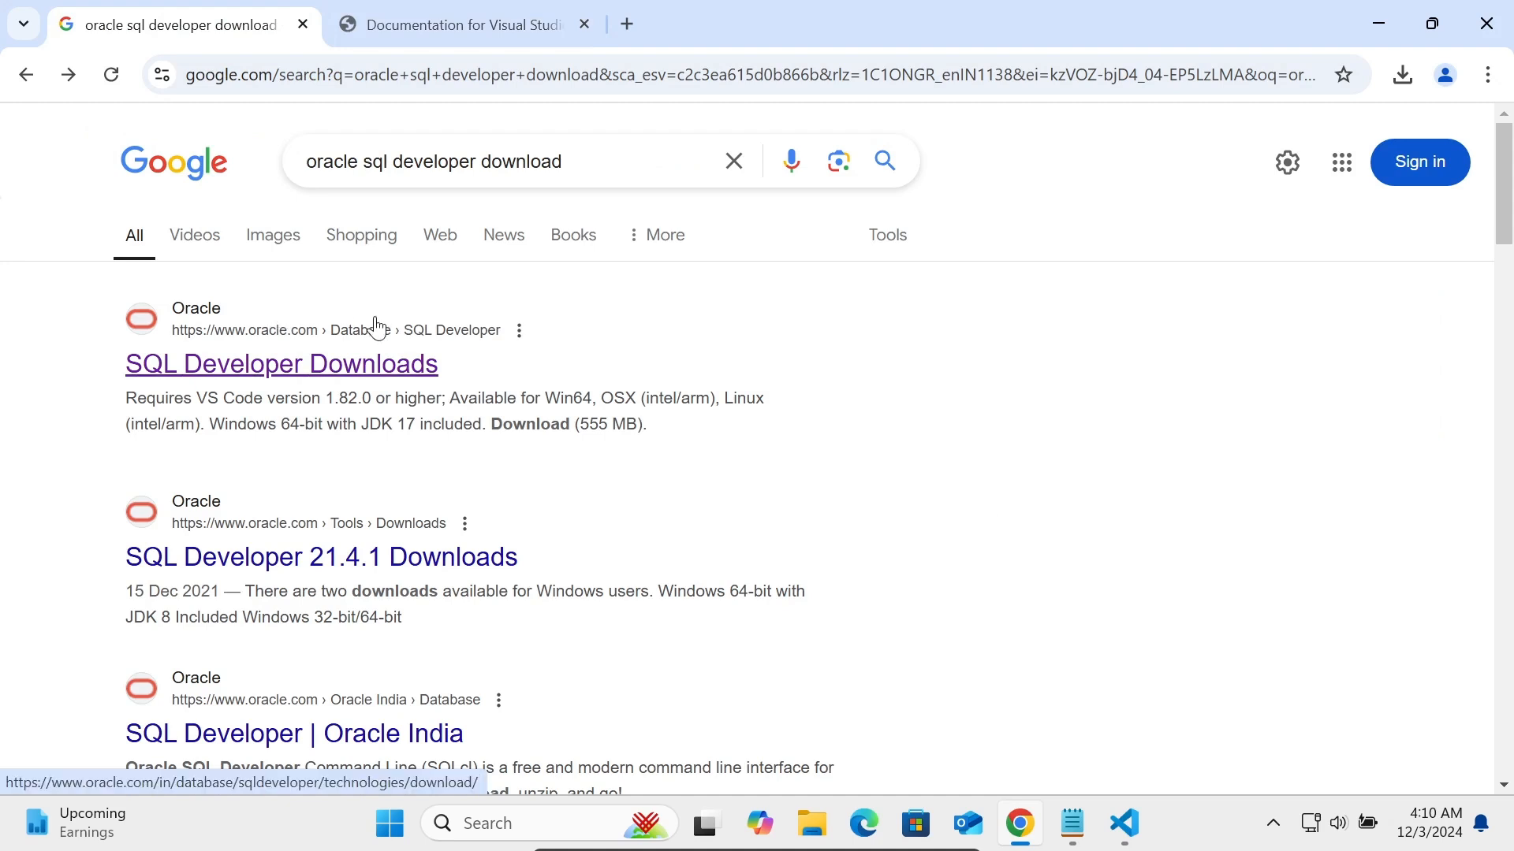
pyautogui.click(336, 368)
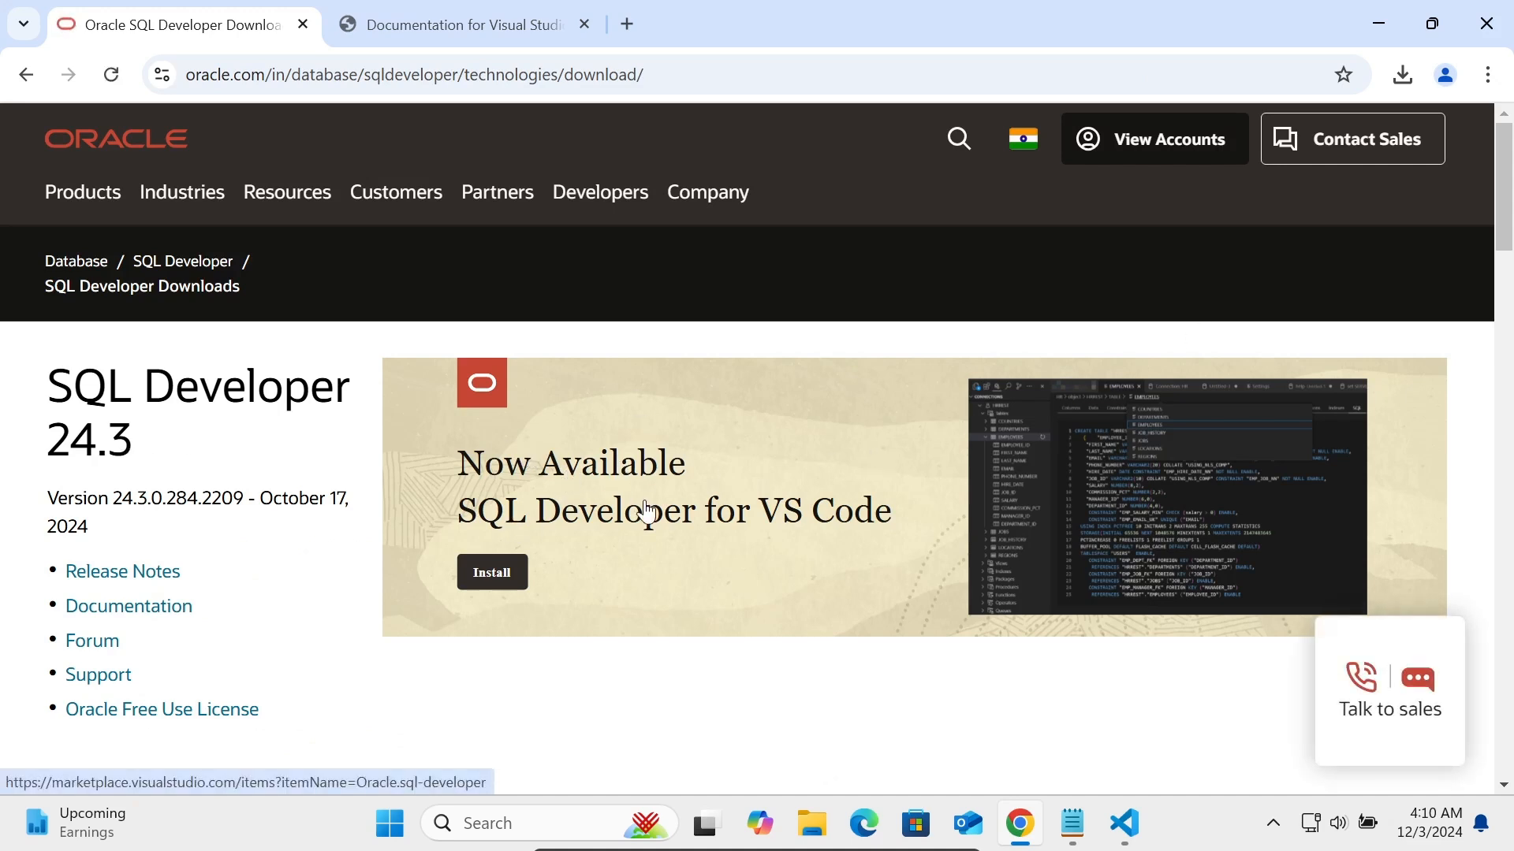
pyautogui.scroll(-7, 1509, 307)
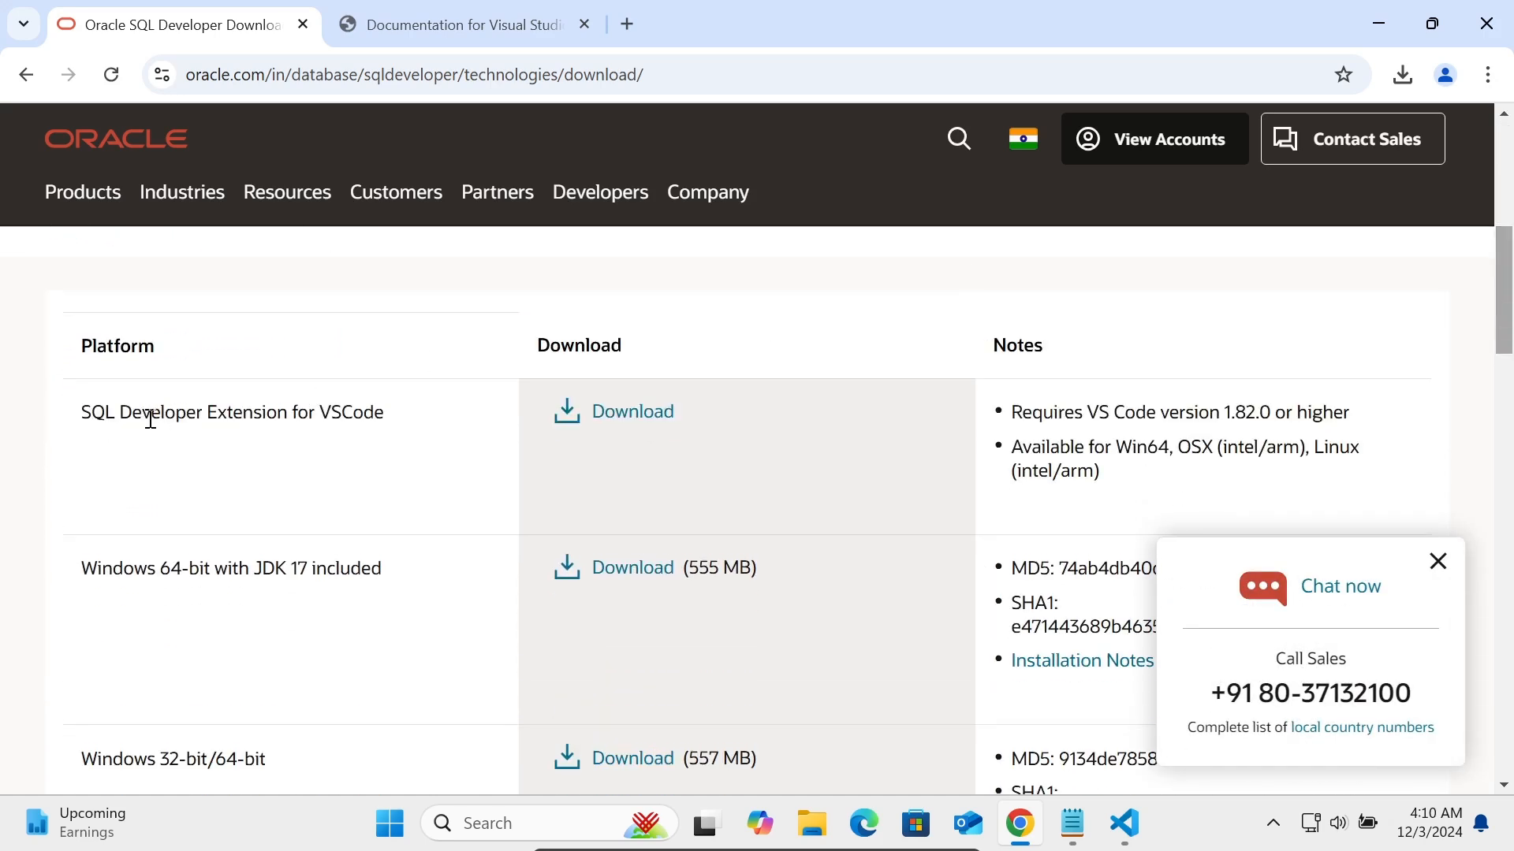
pyautogui.click(631, 414)
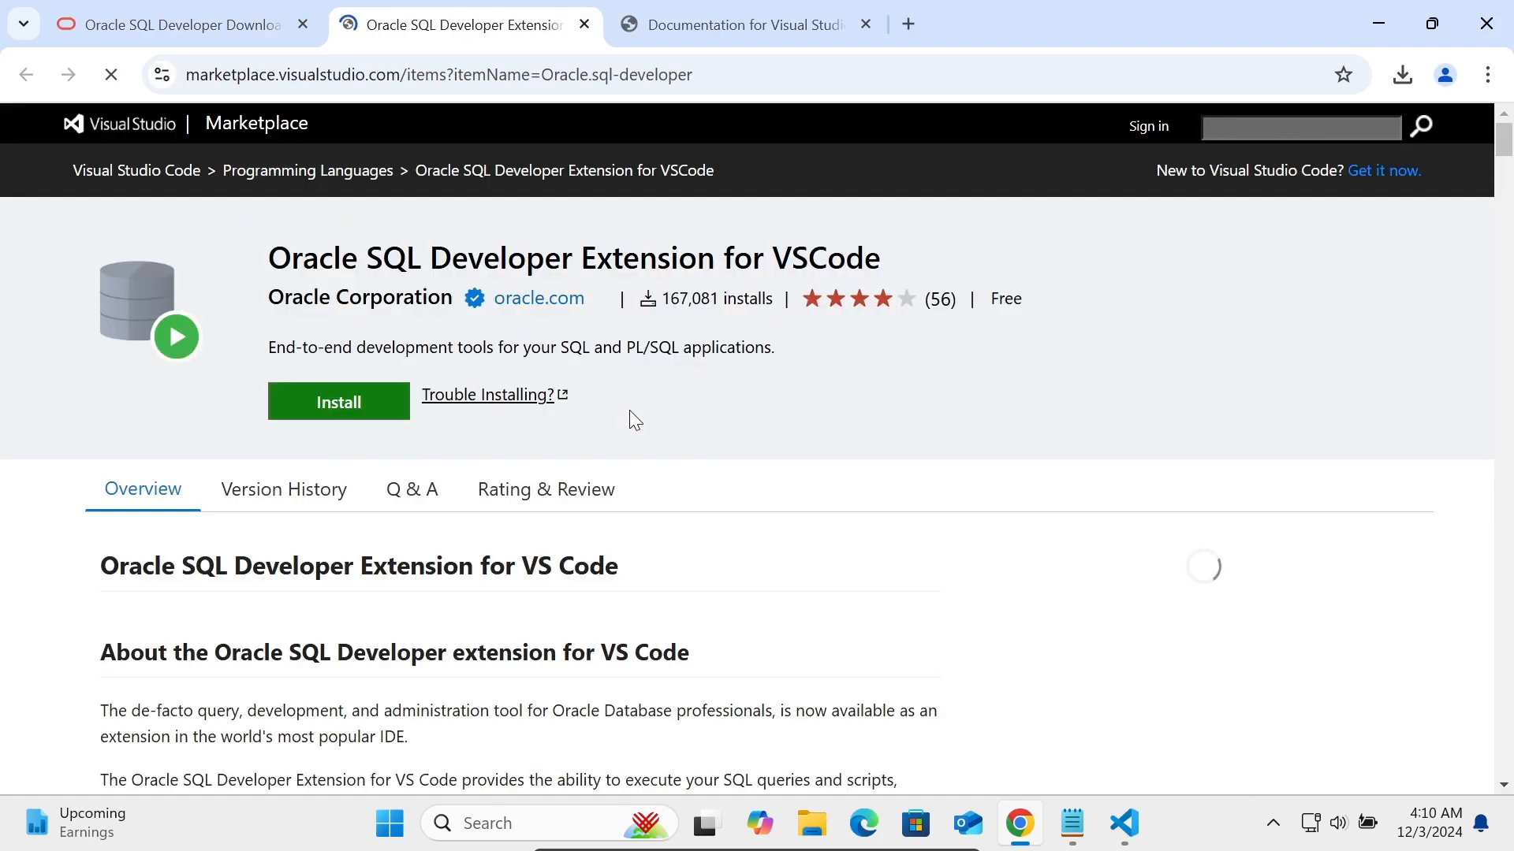
# Install the Oracle SQL Developer Extension in Visual Studio Code from its Marketplace page, minimize Chrome, and return to the editor
pyautogui.click(336, 409)
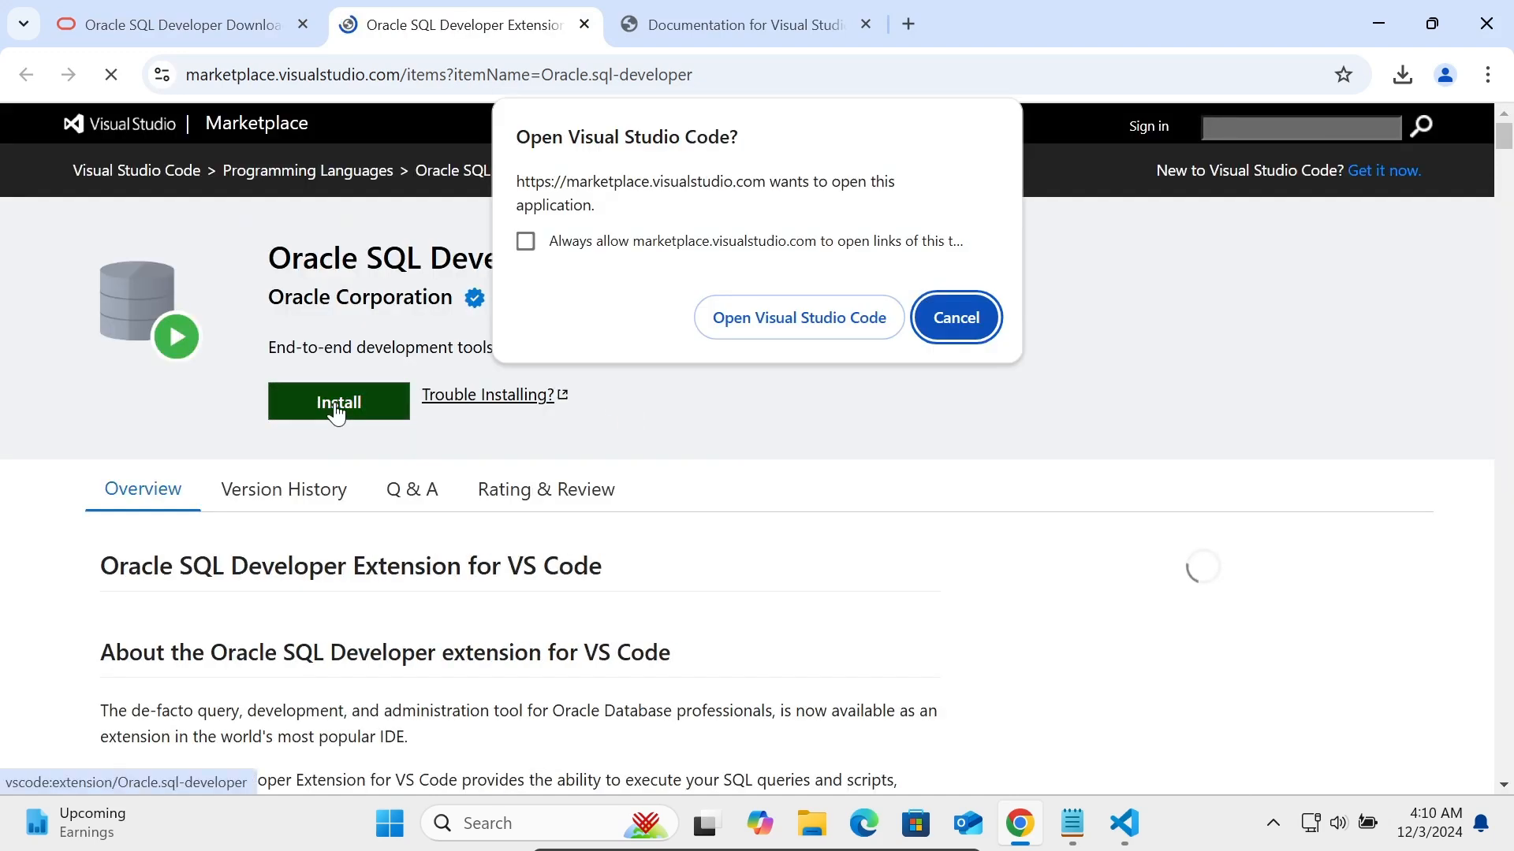
pyautogui.click(774, 317)
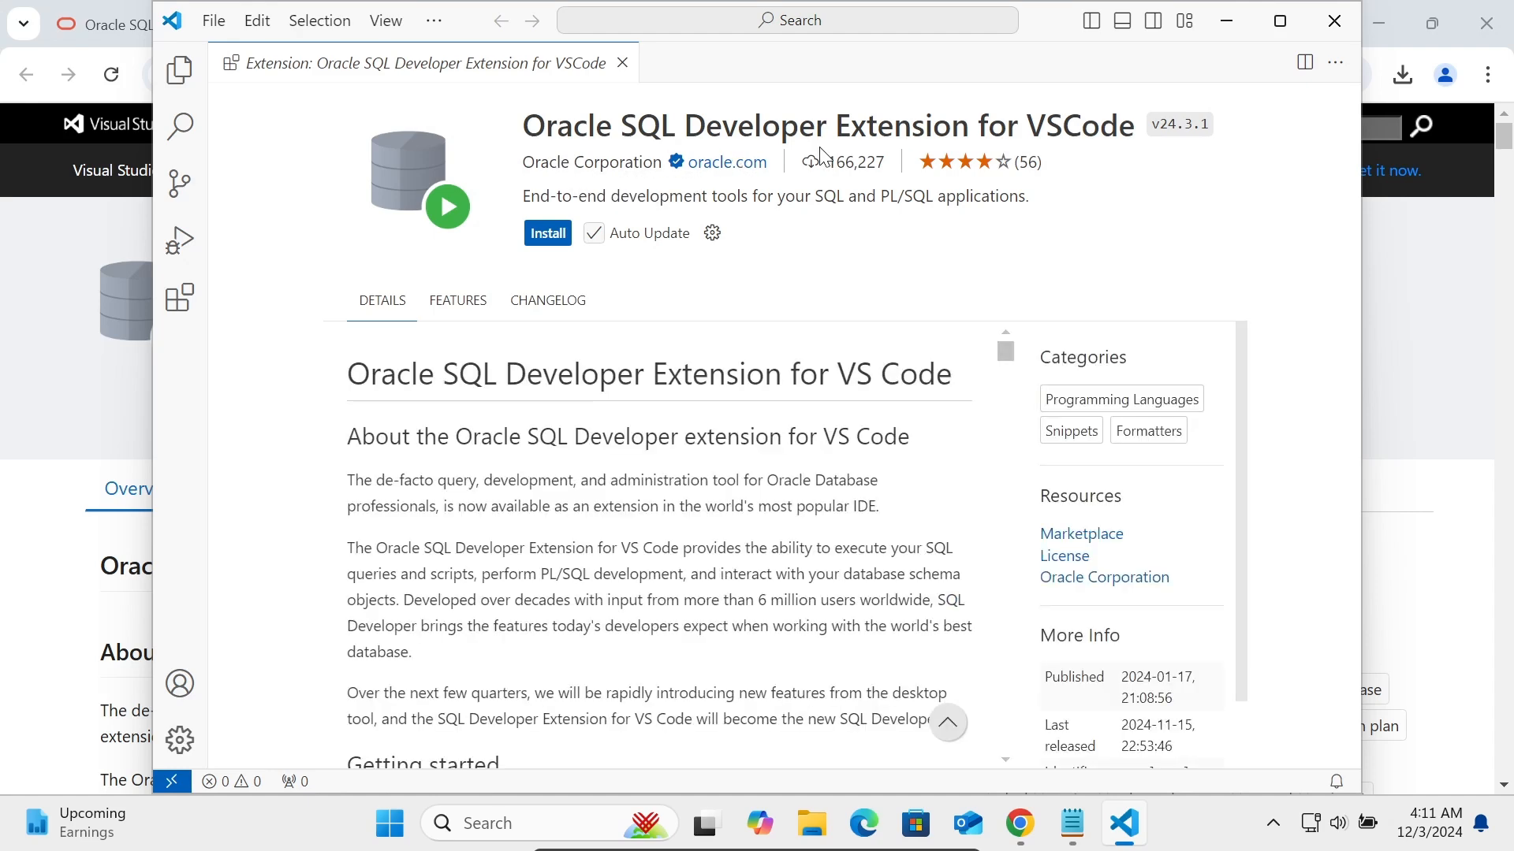
pyautogui.click(540, 234)
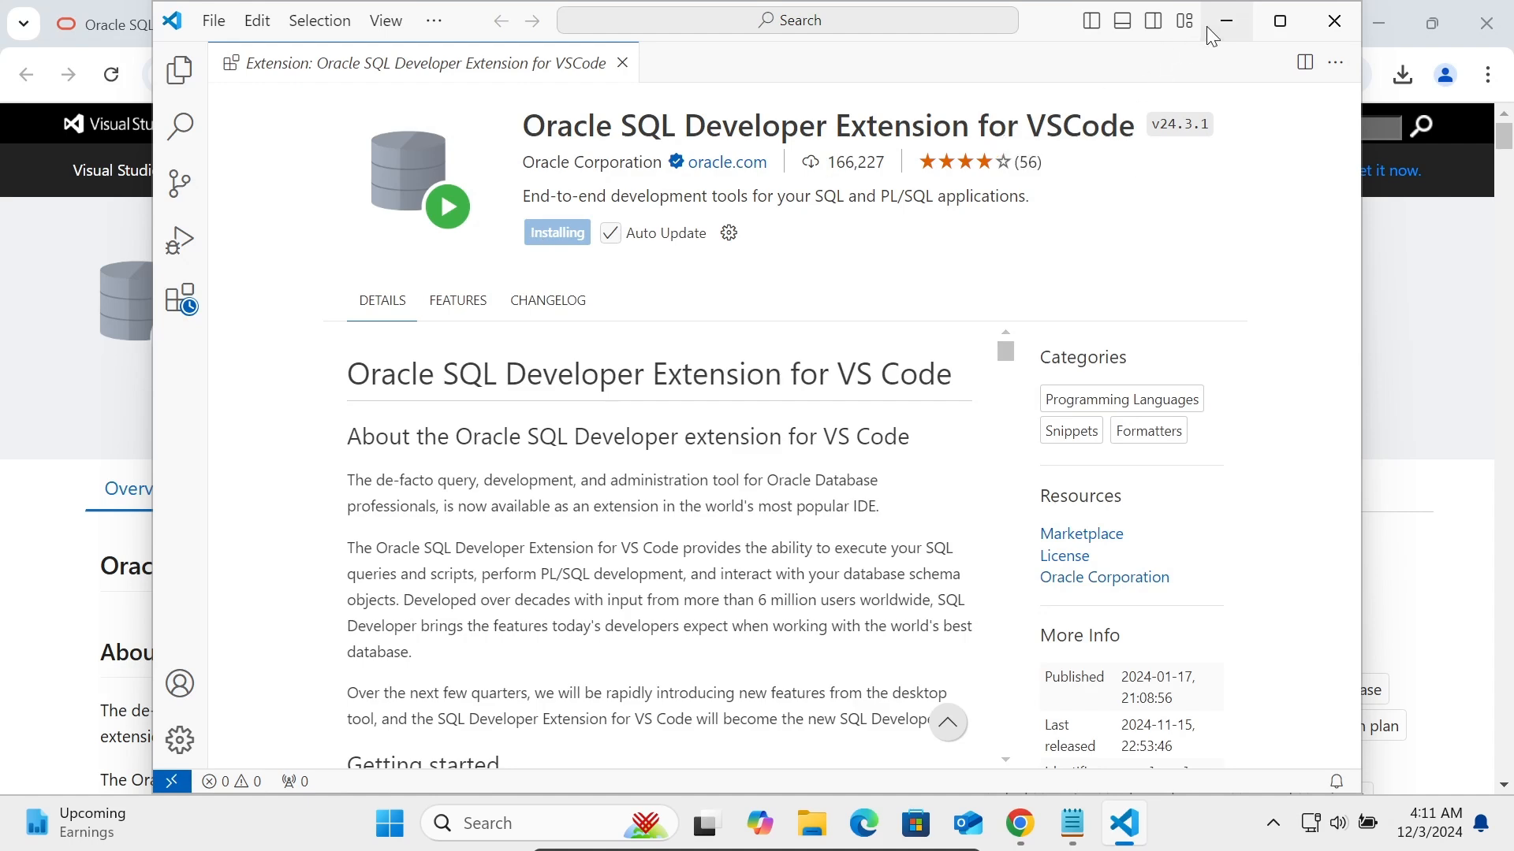
pyautogui.click(1230, 22)
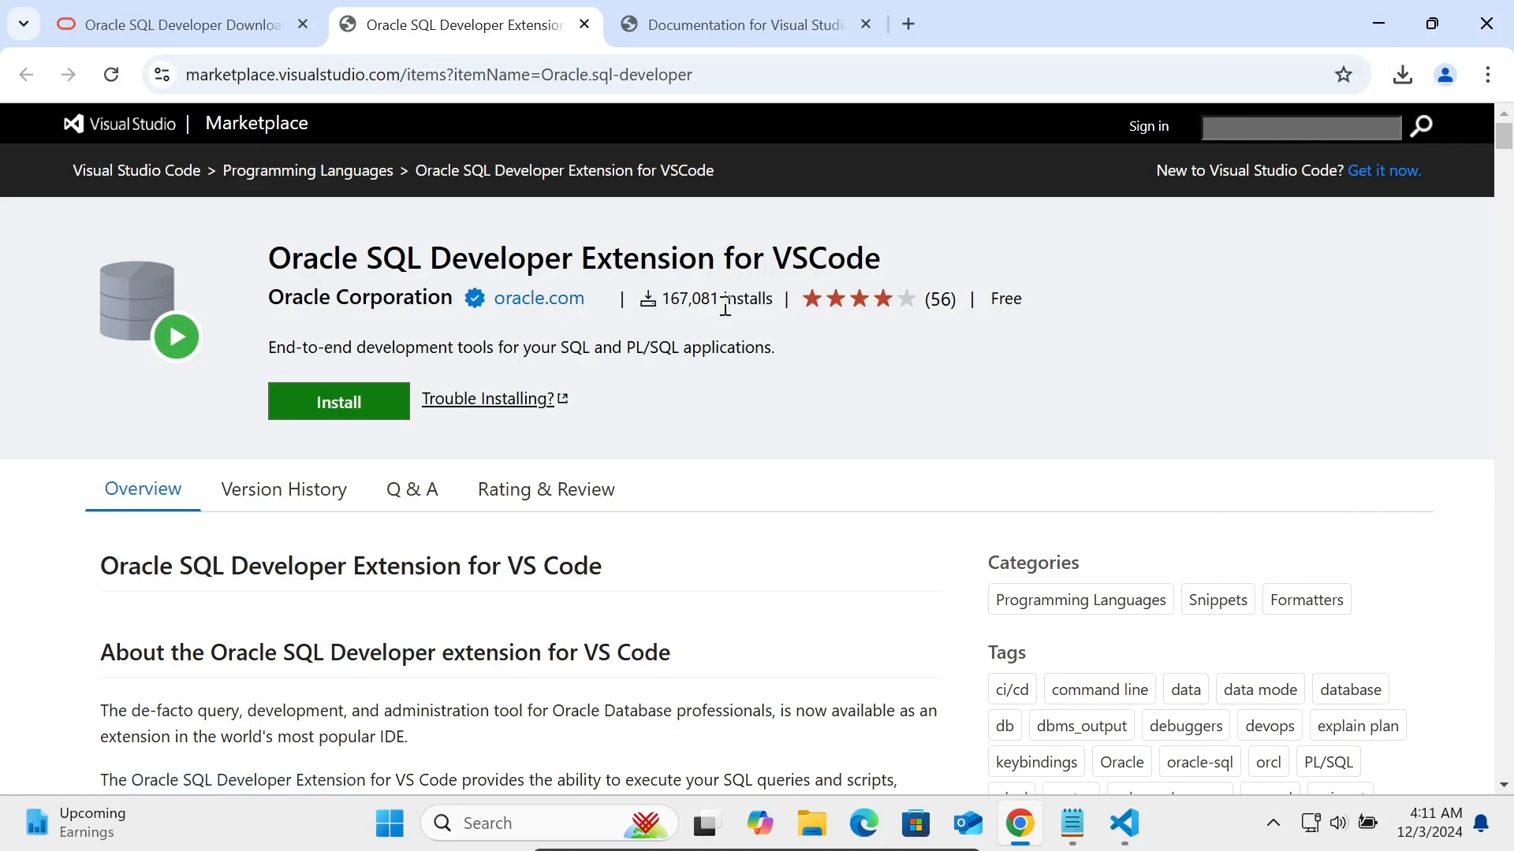
pyautogui.moveTo(715, 301)
pyautogui.click(1389, 20)
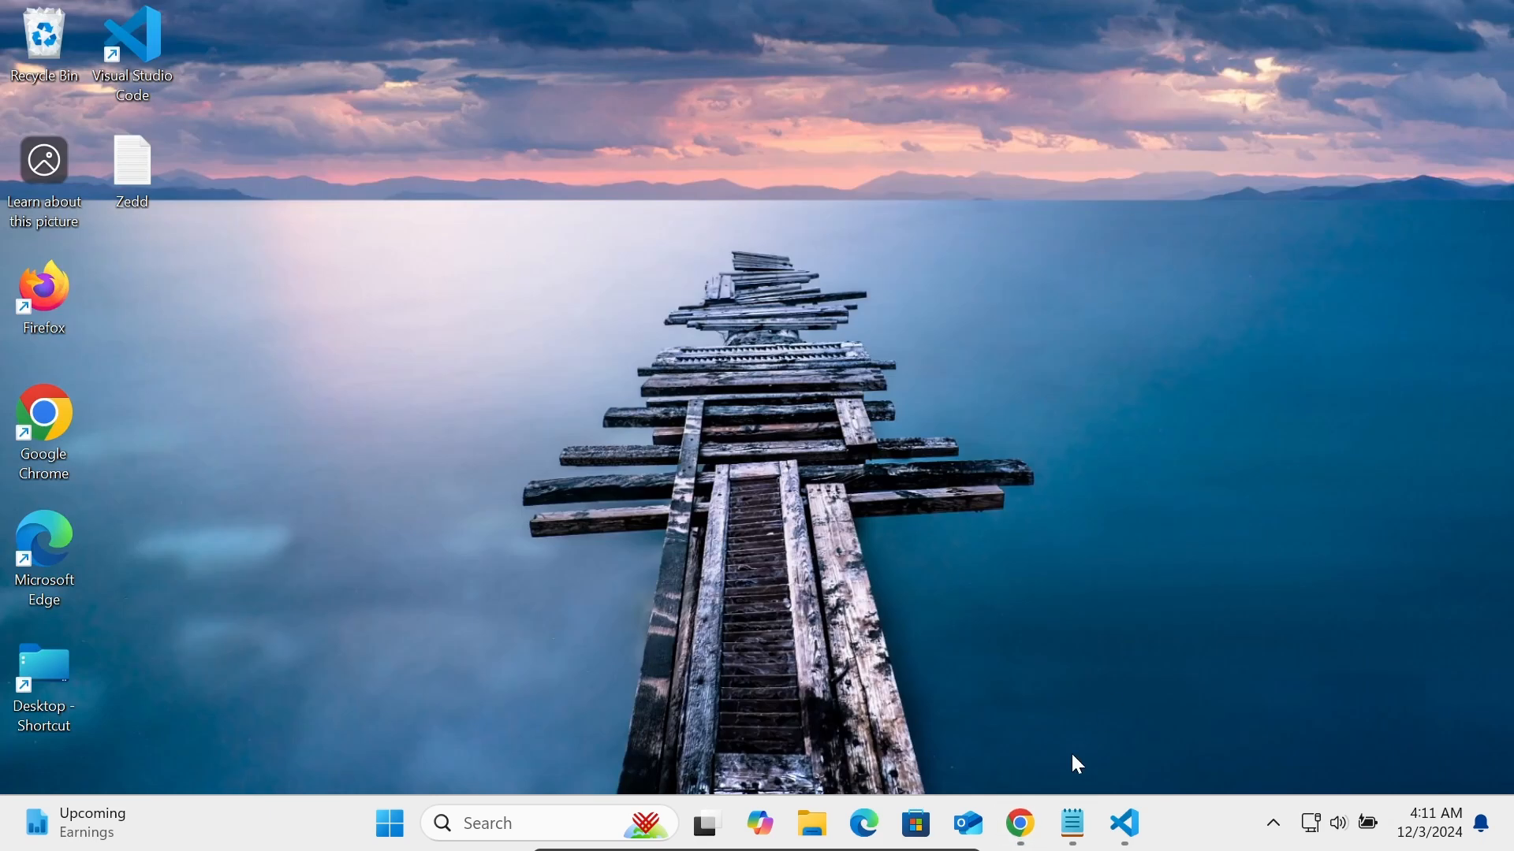
pyautogui.click(1122, 823)
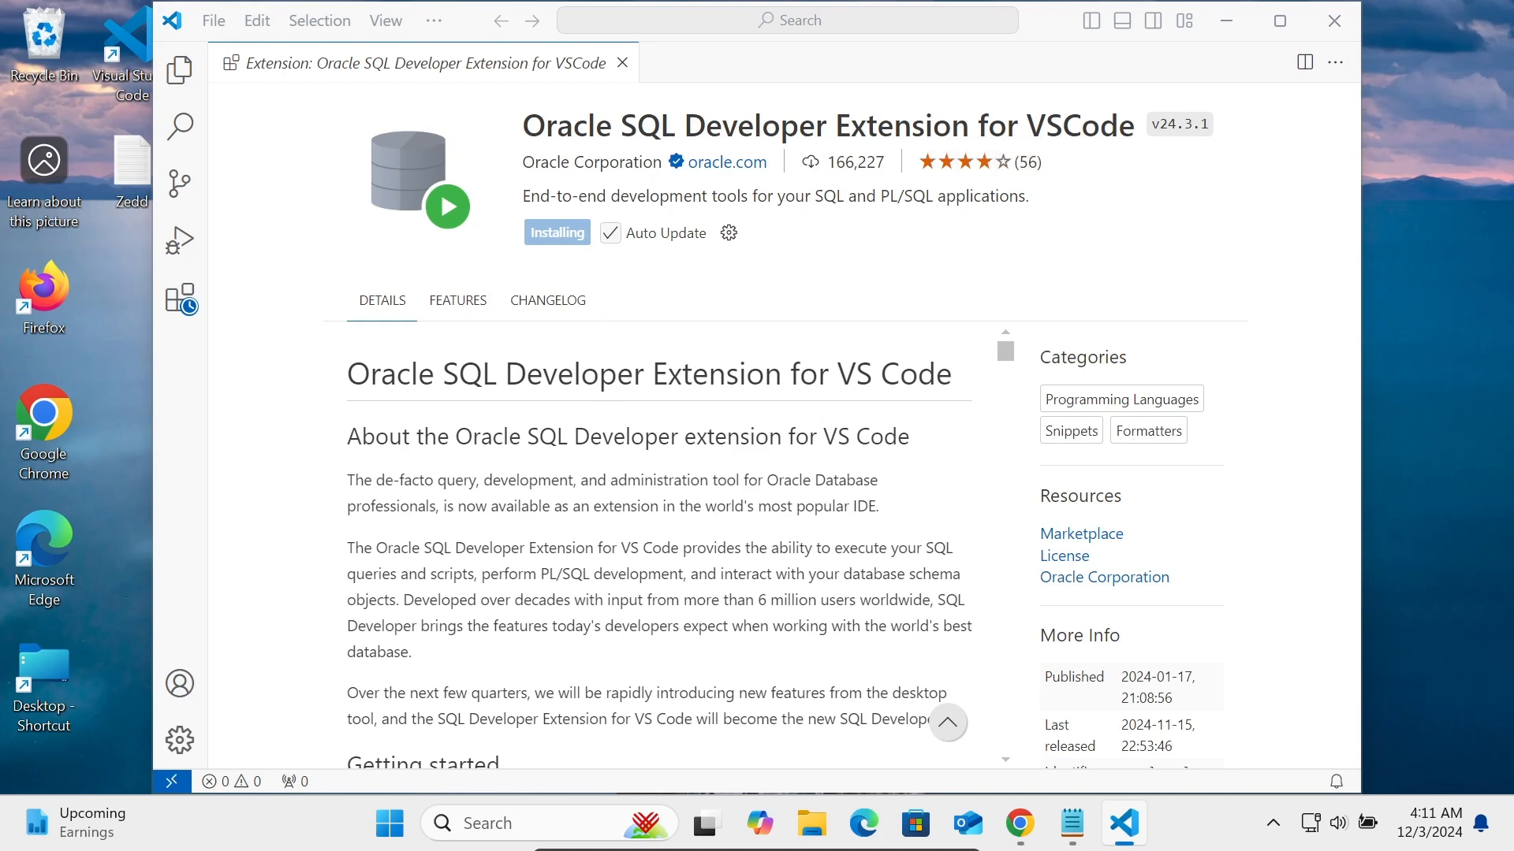
# Search Windows for "task" and open Task Manager
pyautogui.click(509, 811)
pyautogui.write('sk')
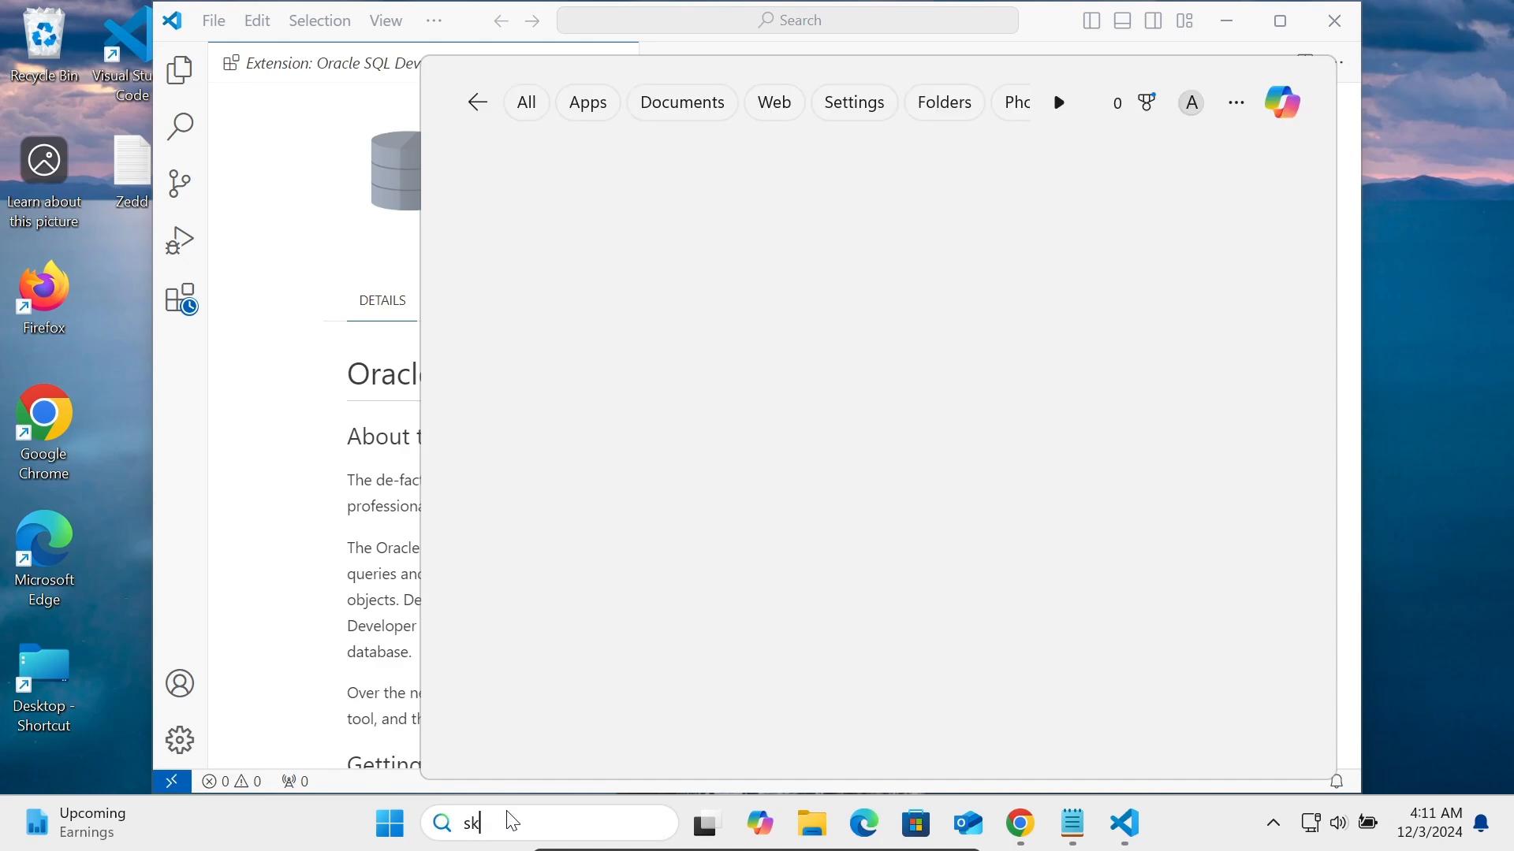
pyautogui.press('BackSpace')
pyautogui.press('BackSpace')
pyautogui.write('task')
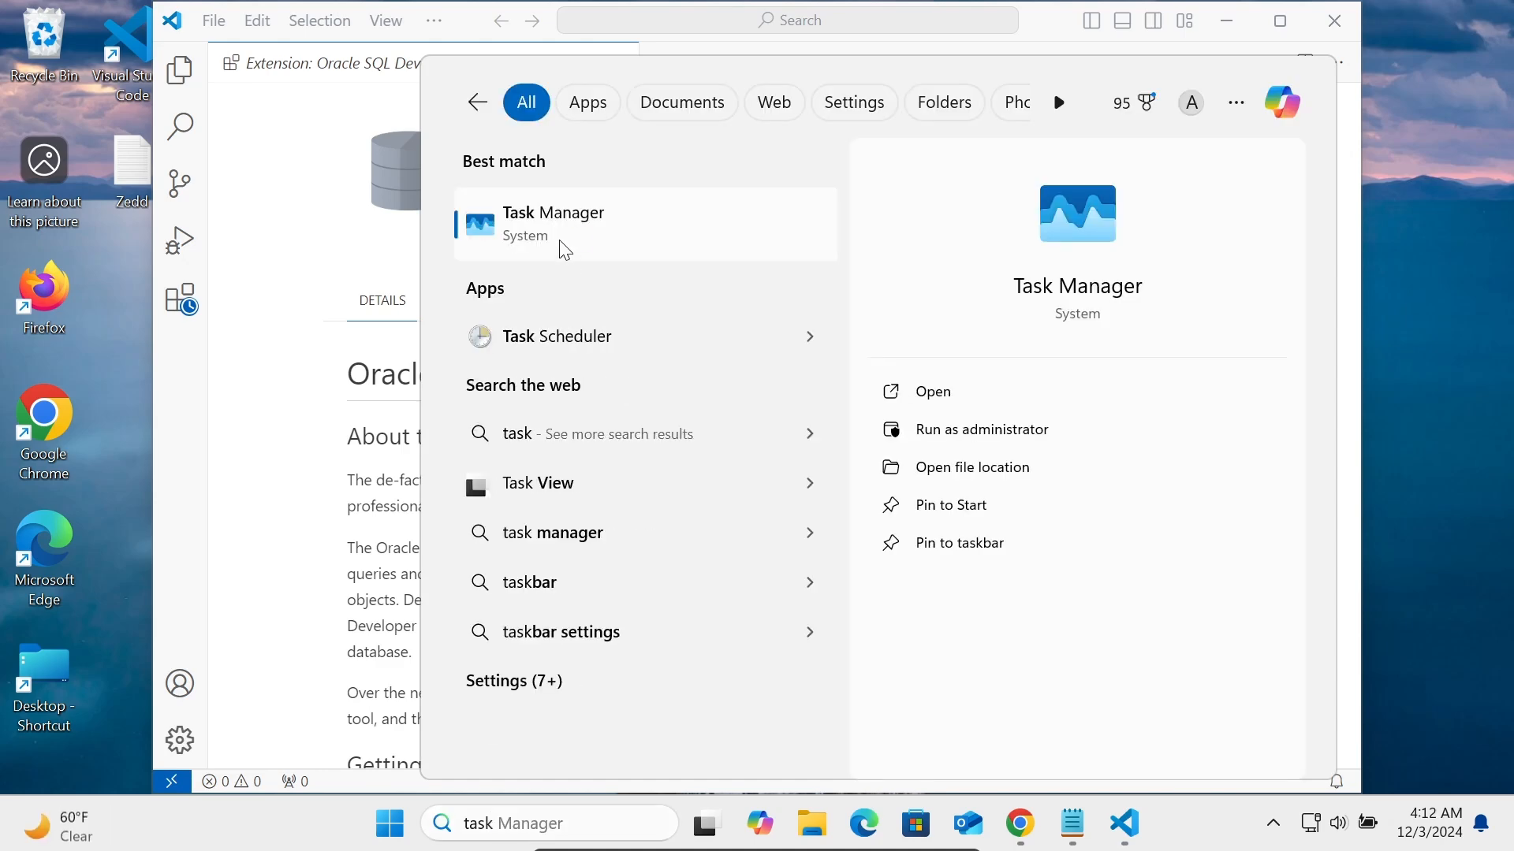
pyautogui.click(560, 243)
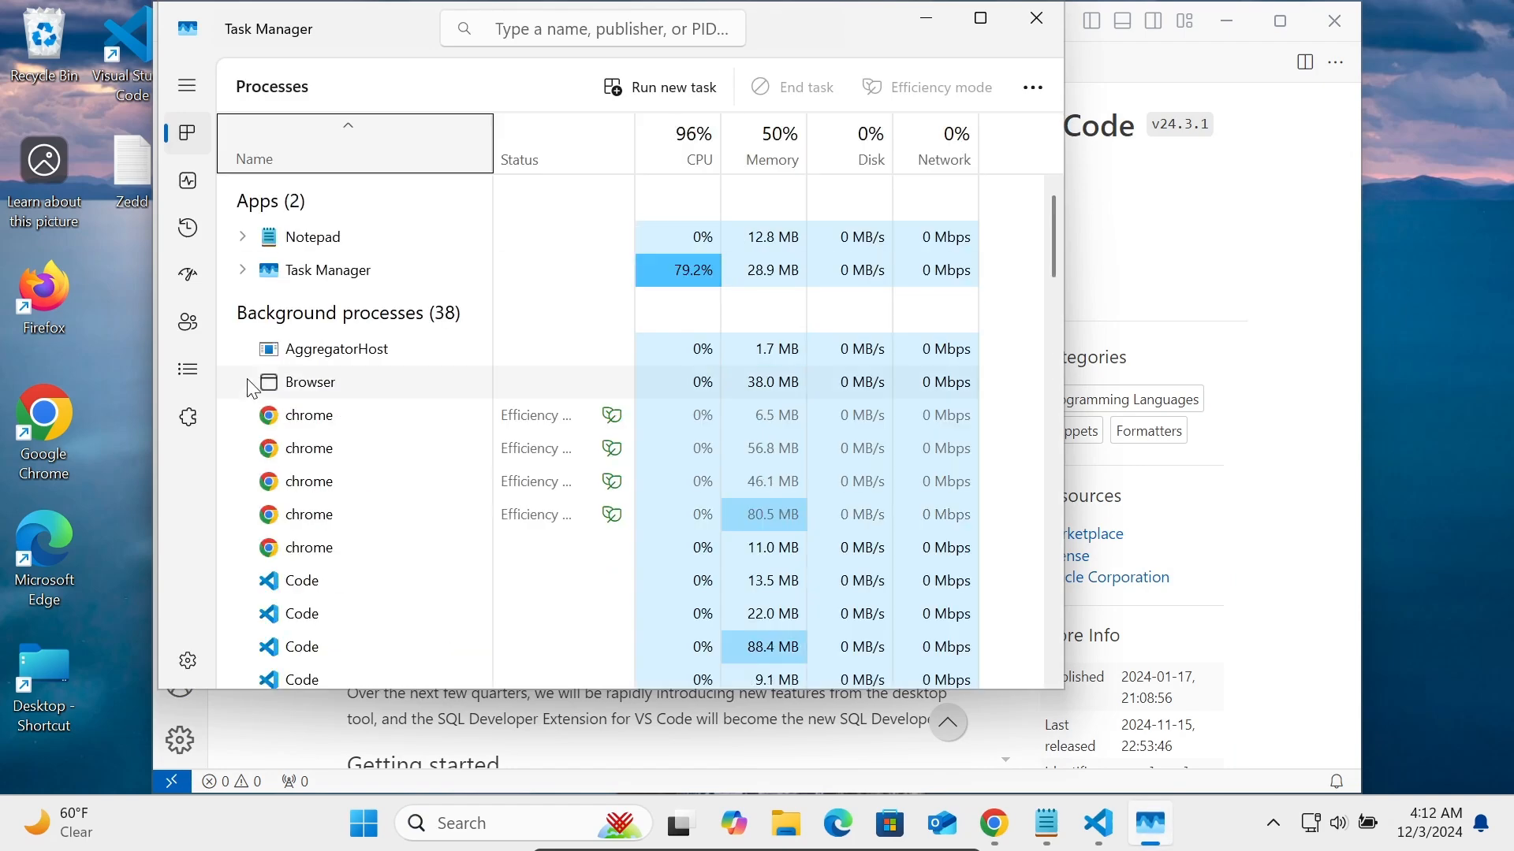
# Find the oracle.exe process in Task Manager's detailed process list and open its file location
pyautogui.click(195, 377)
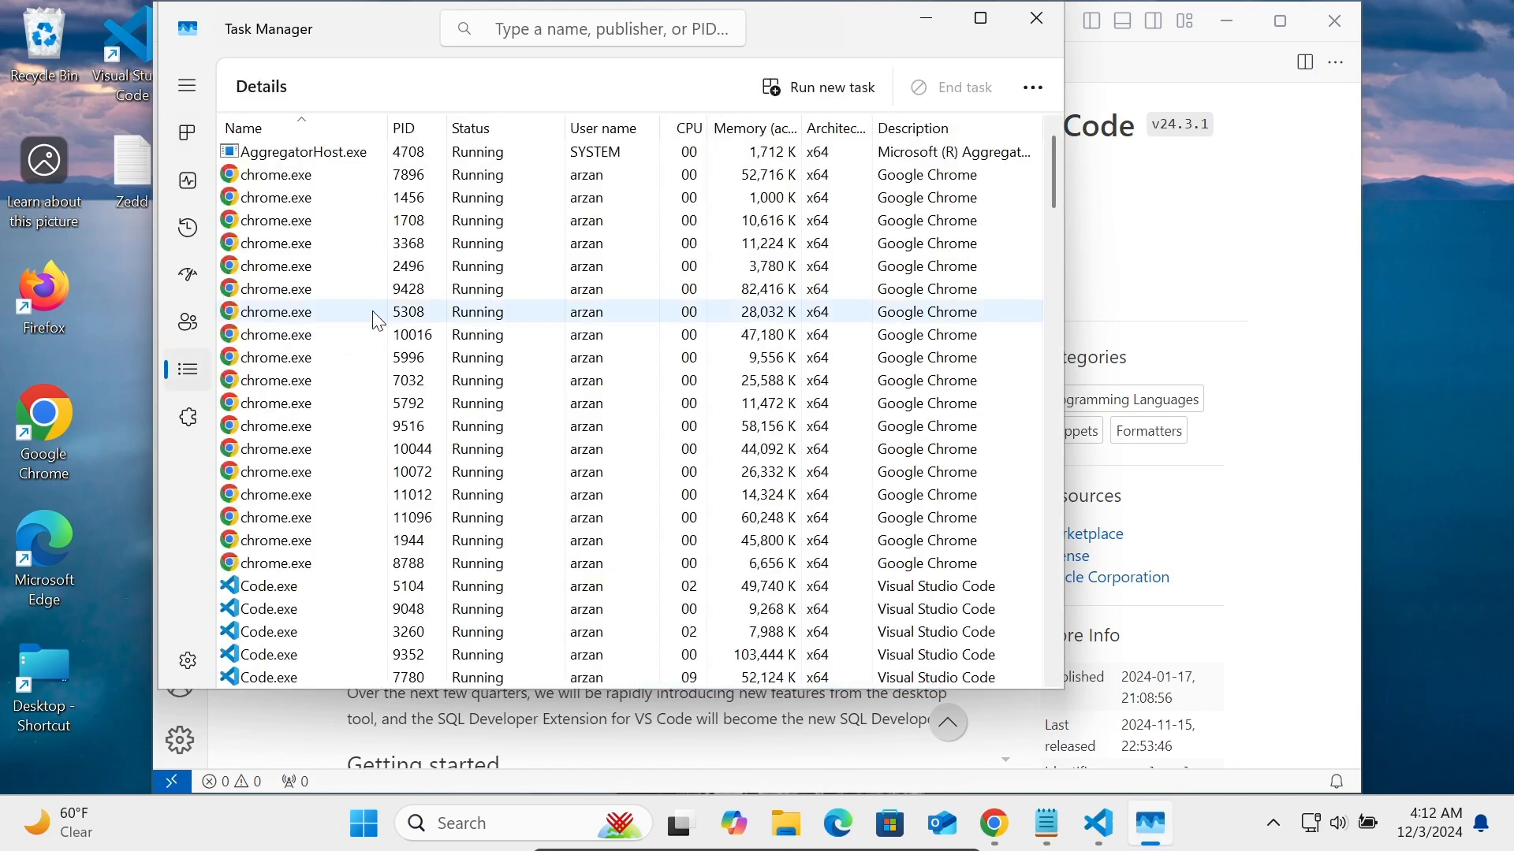
pyautogui.click(337, 311)
pyautogui.press('o')
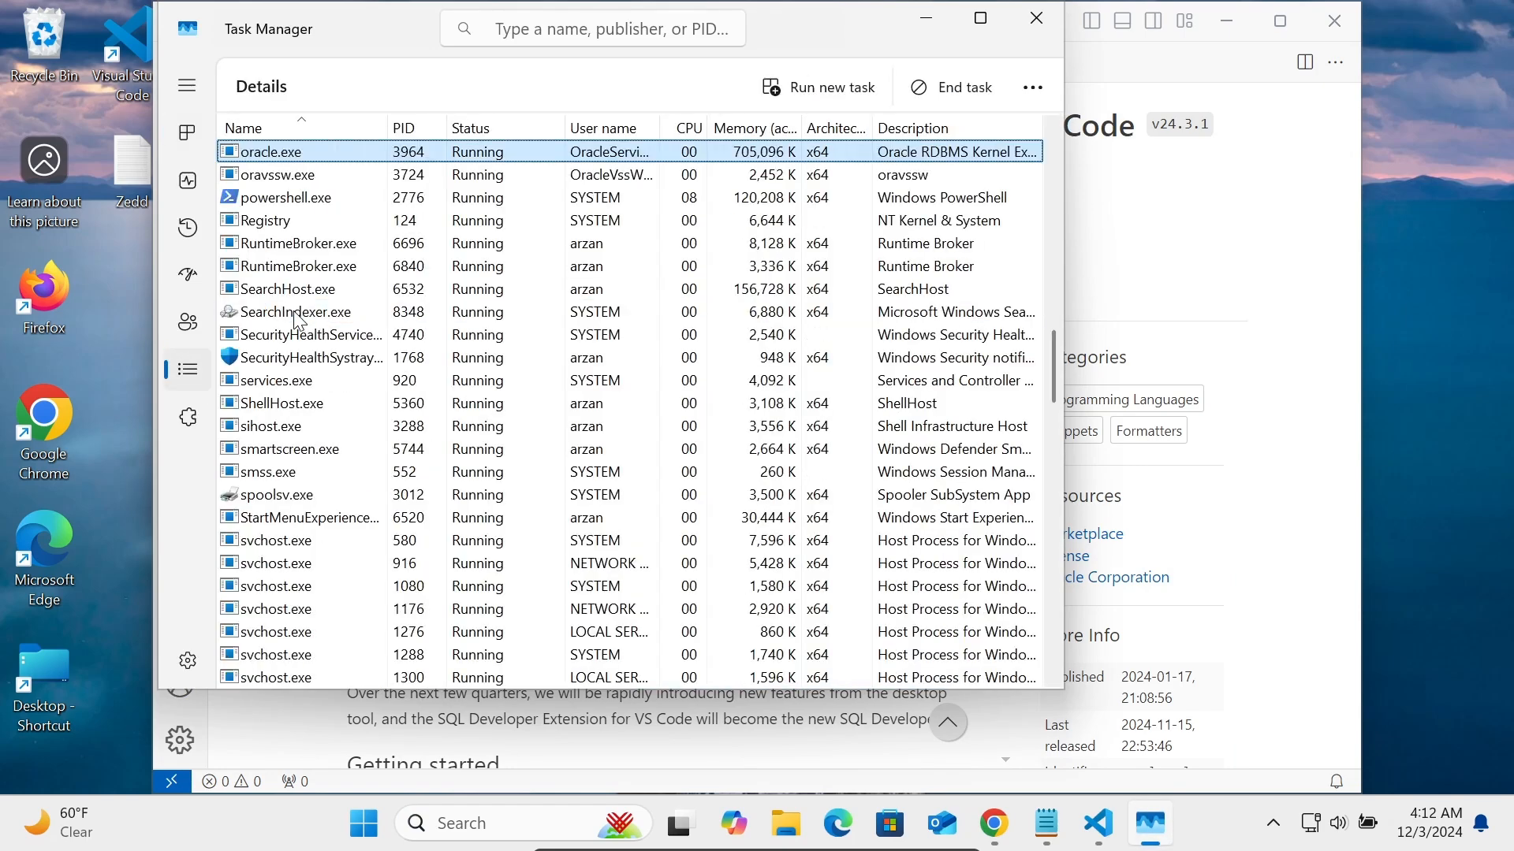
pyautogui.rightClick(281, 157)
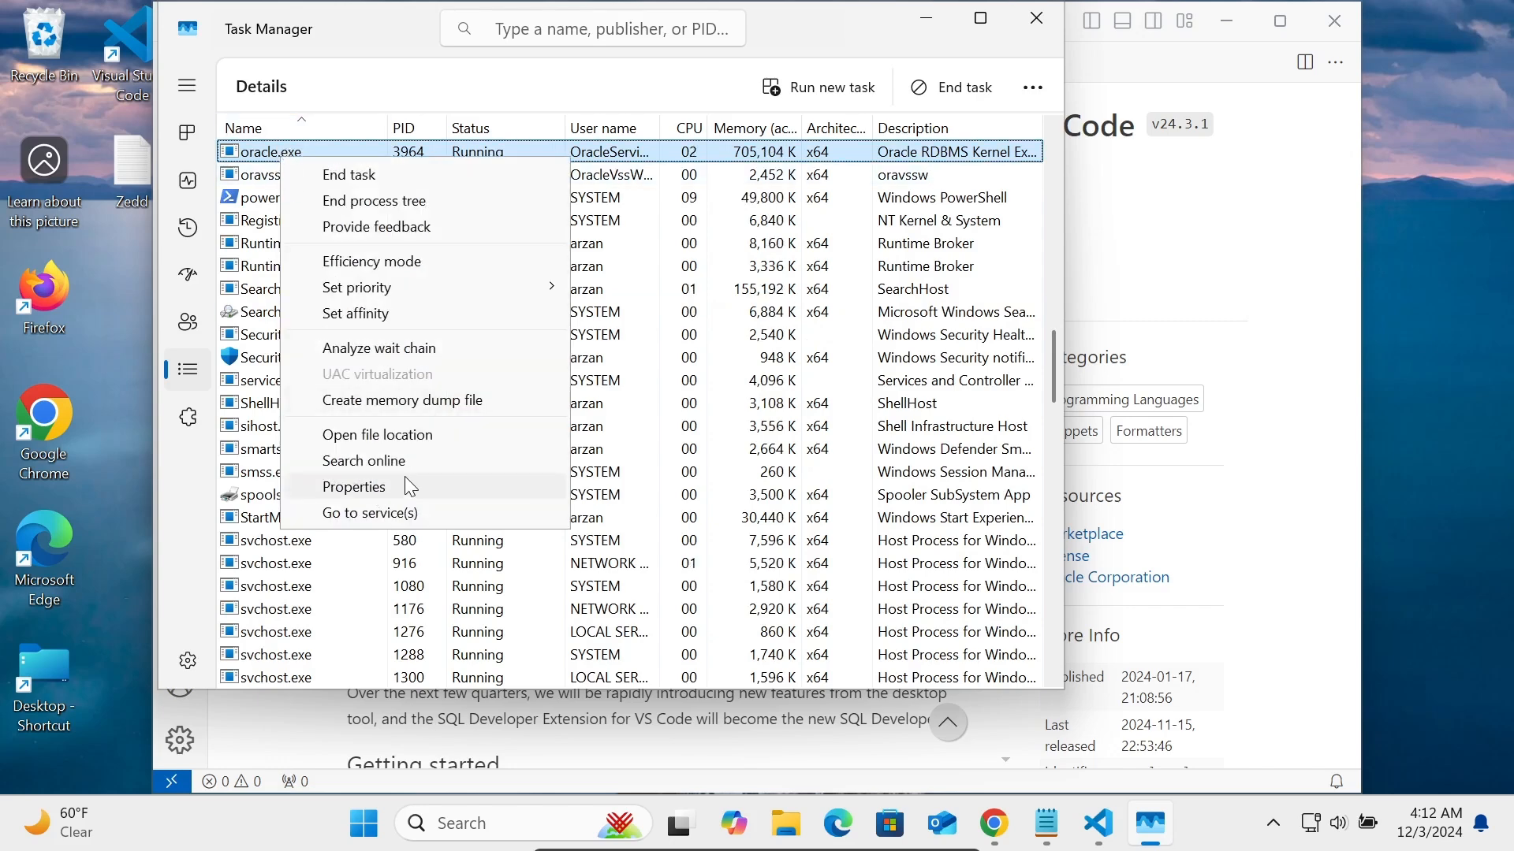
pyautogui.click(385, 436)
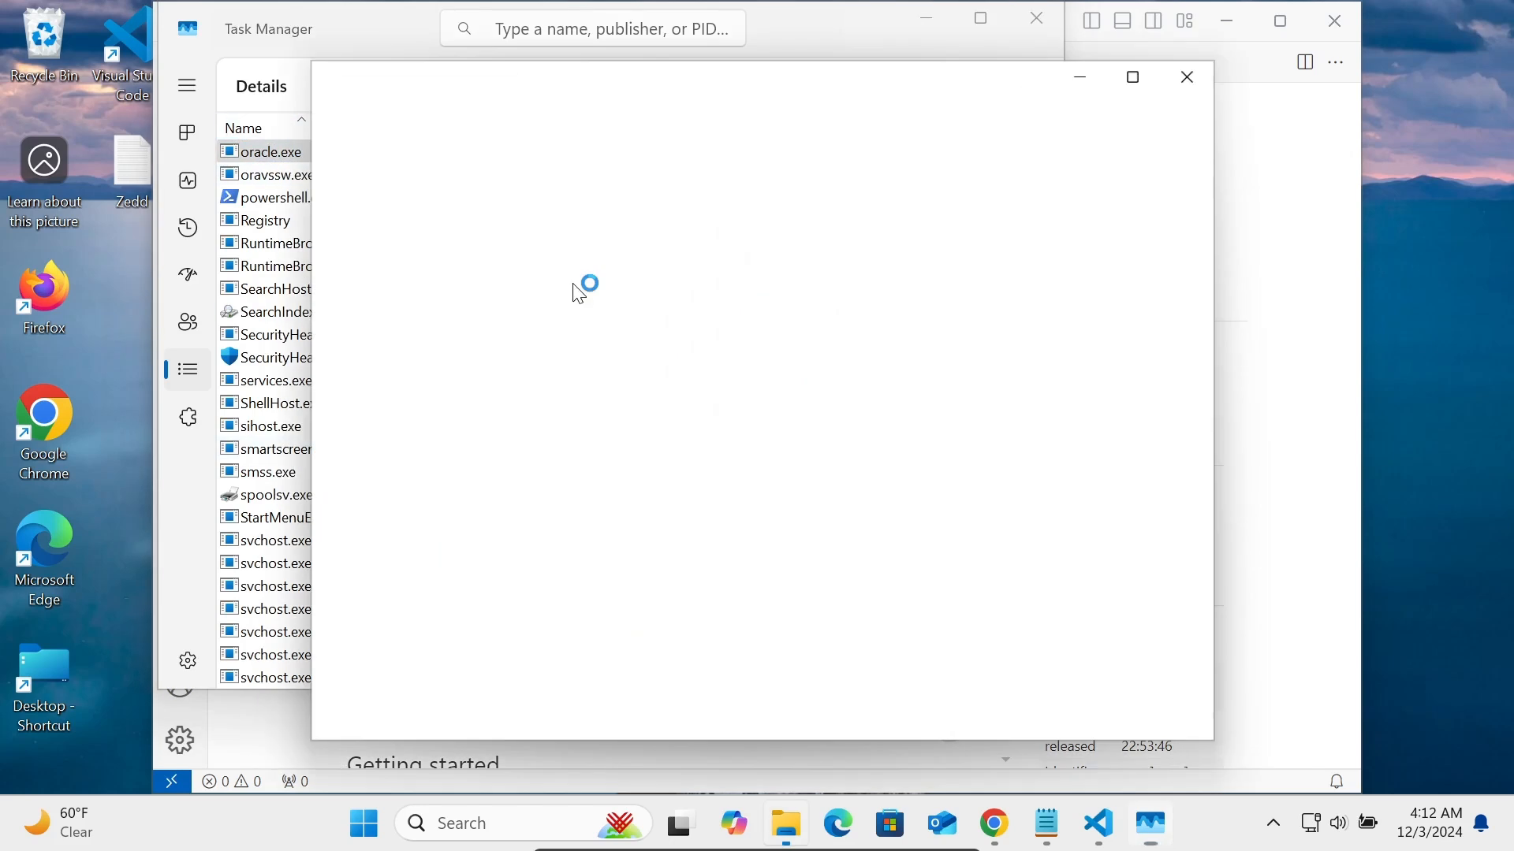
# Close Task Manager, open tnsnames.ora from the network\admin folder under dbhomeFree, and close File Explorer
pyautogui.click(1035, 19)
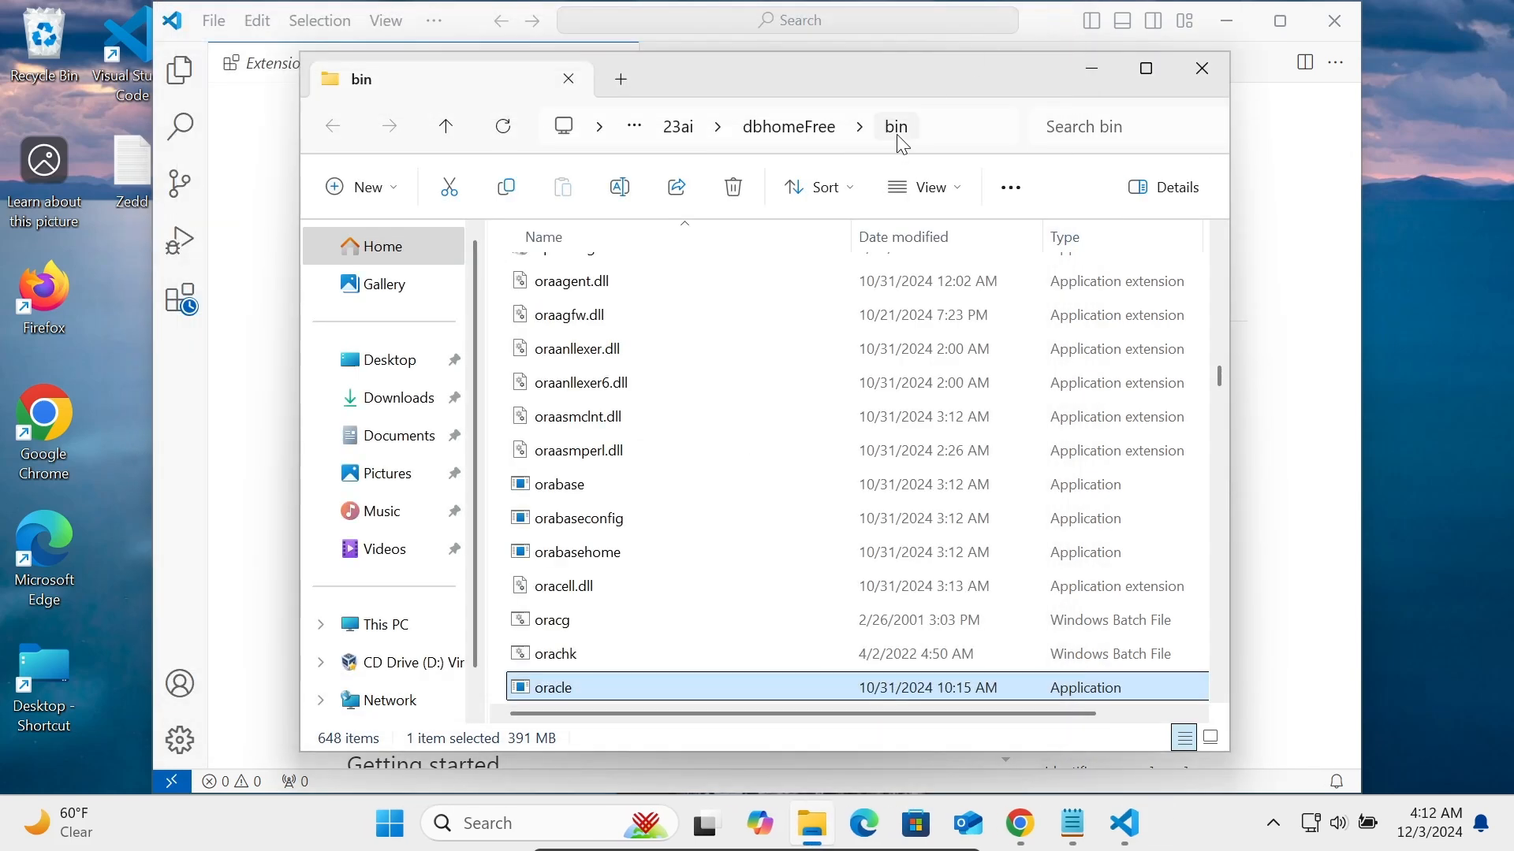
pyautogui.click(786, 126)
pyautogui.press('n')
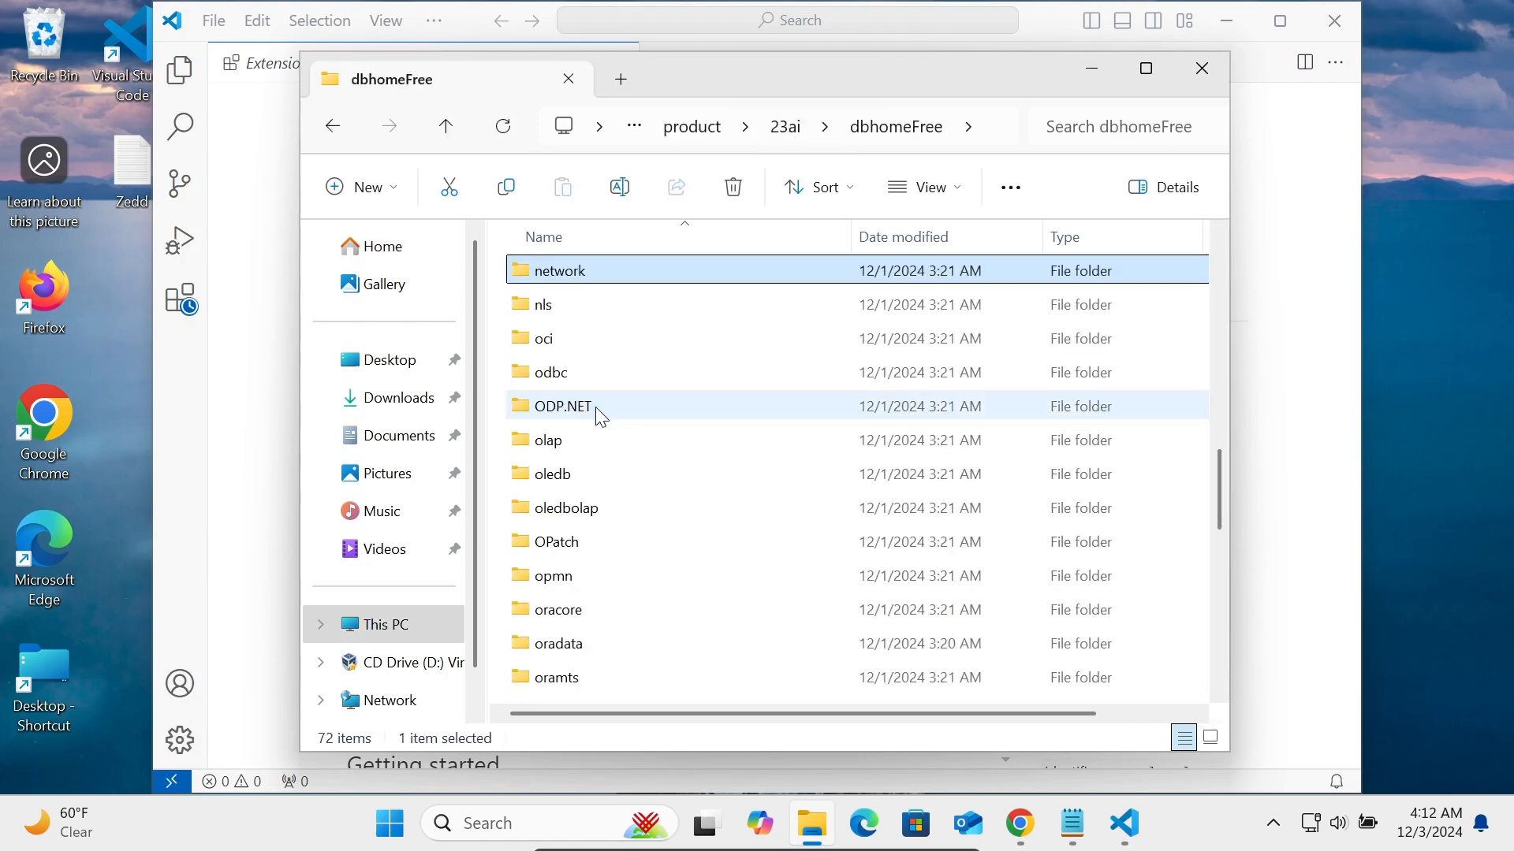
pyautogui.press('Return')
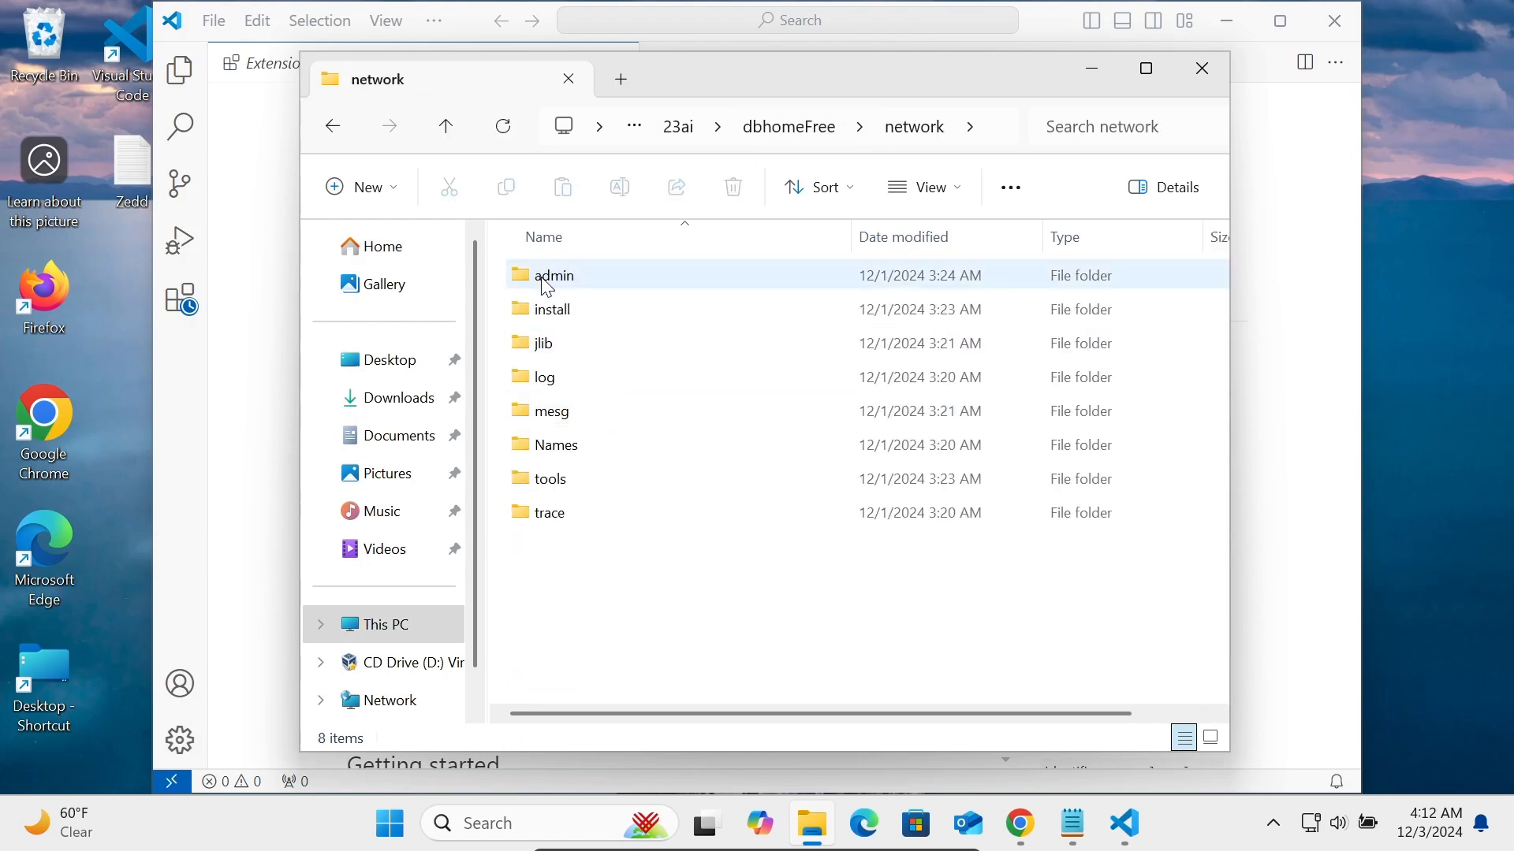
pyautogui.doubleClick(546, 282)
pyautogui.click(566, 410)
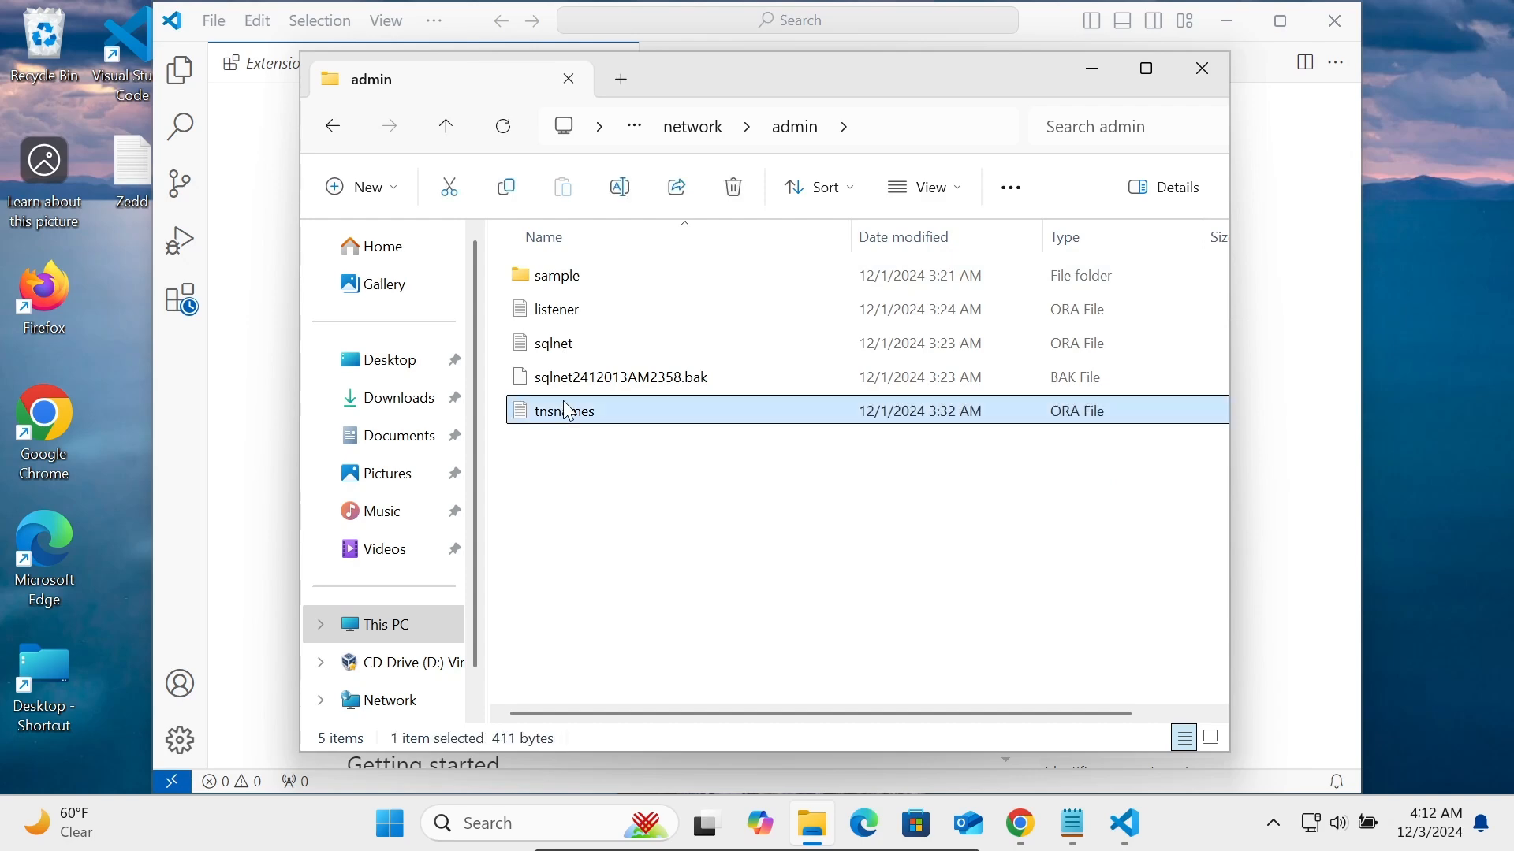
pyautogui.doubleClick(566, 410)
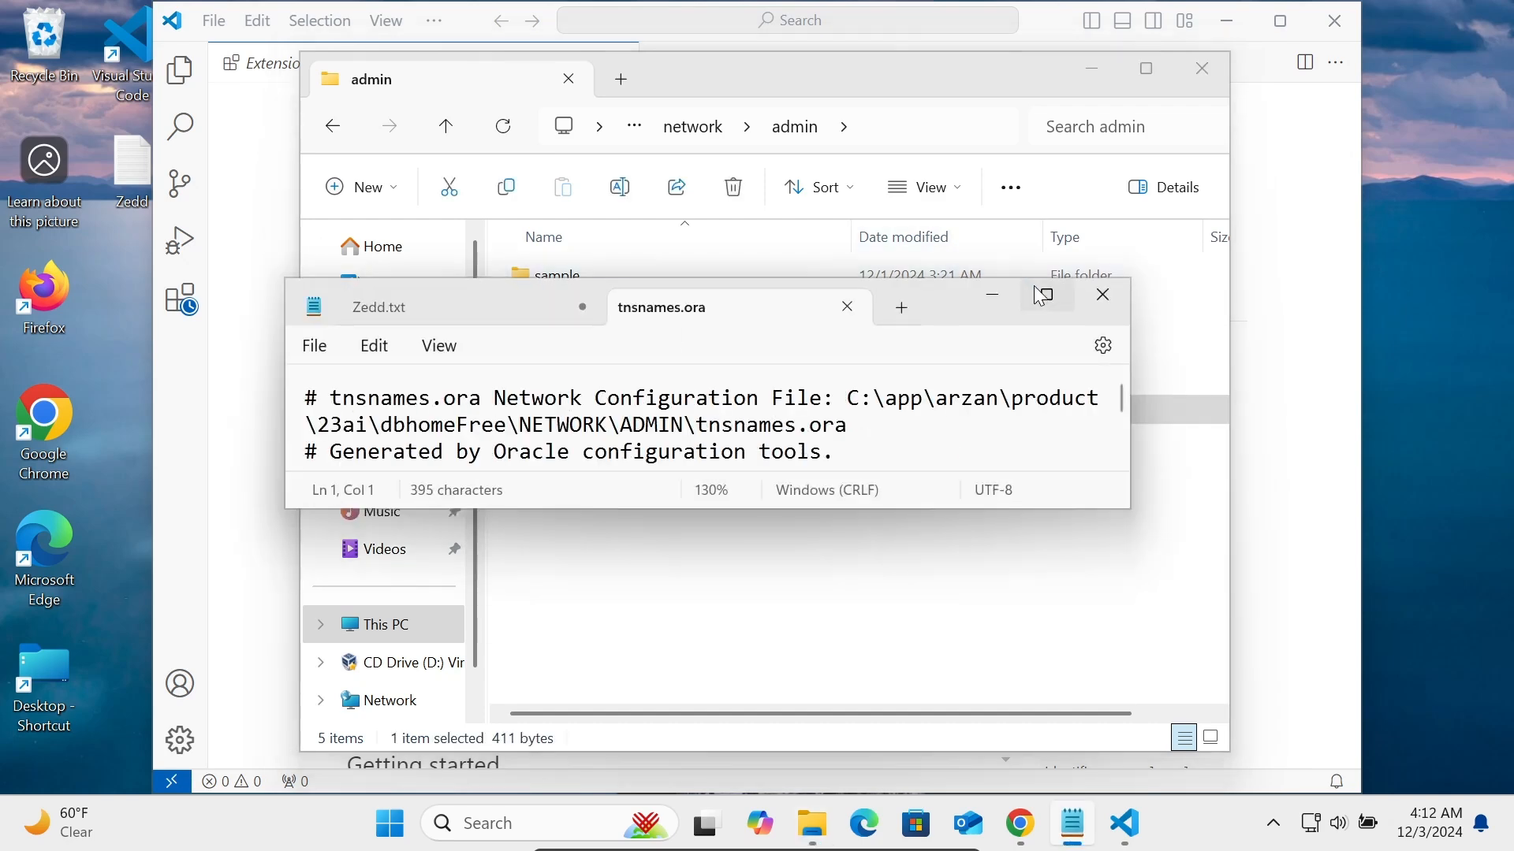
pyautogui.click(1194, 60)
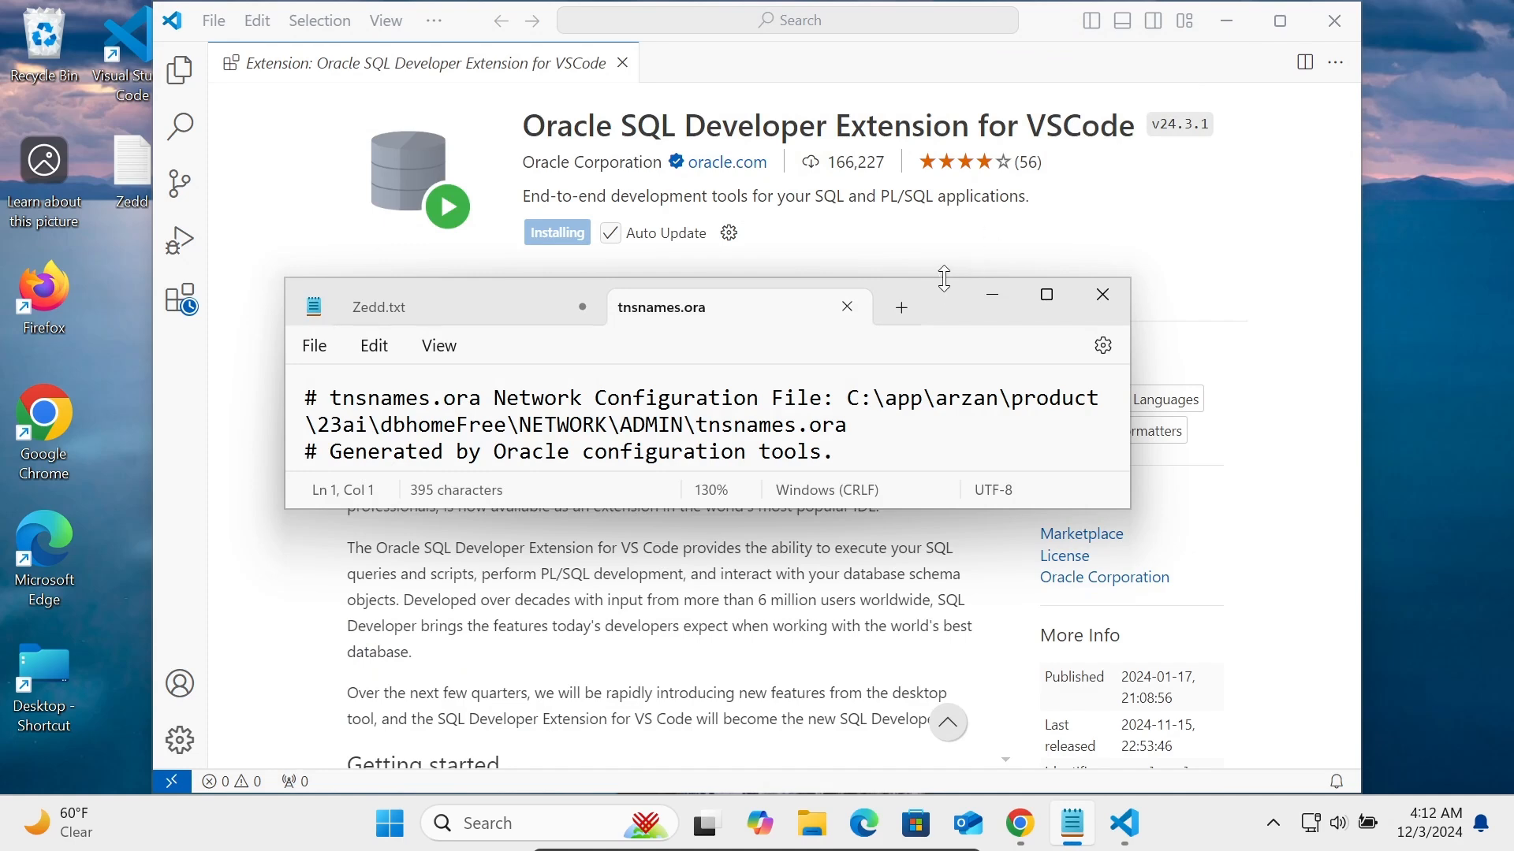
# Enlarge the Notepad window to examine the FREE entry in tnsnames.ora, and minimize it
pyautogui.moveTo(943, 277); pyautogui.dragTo(936, 188)
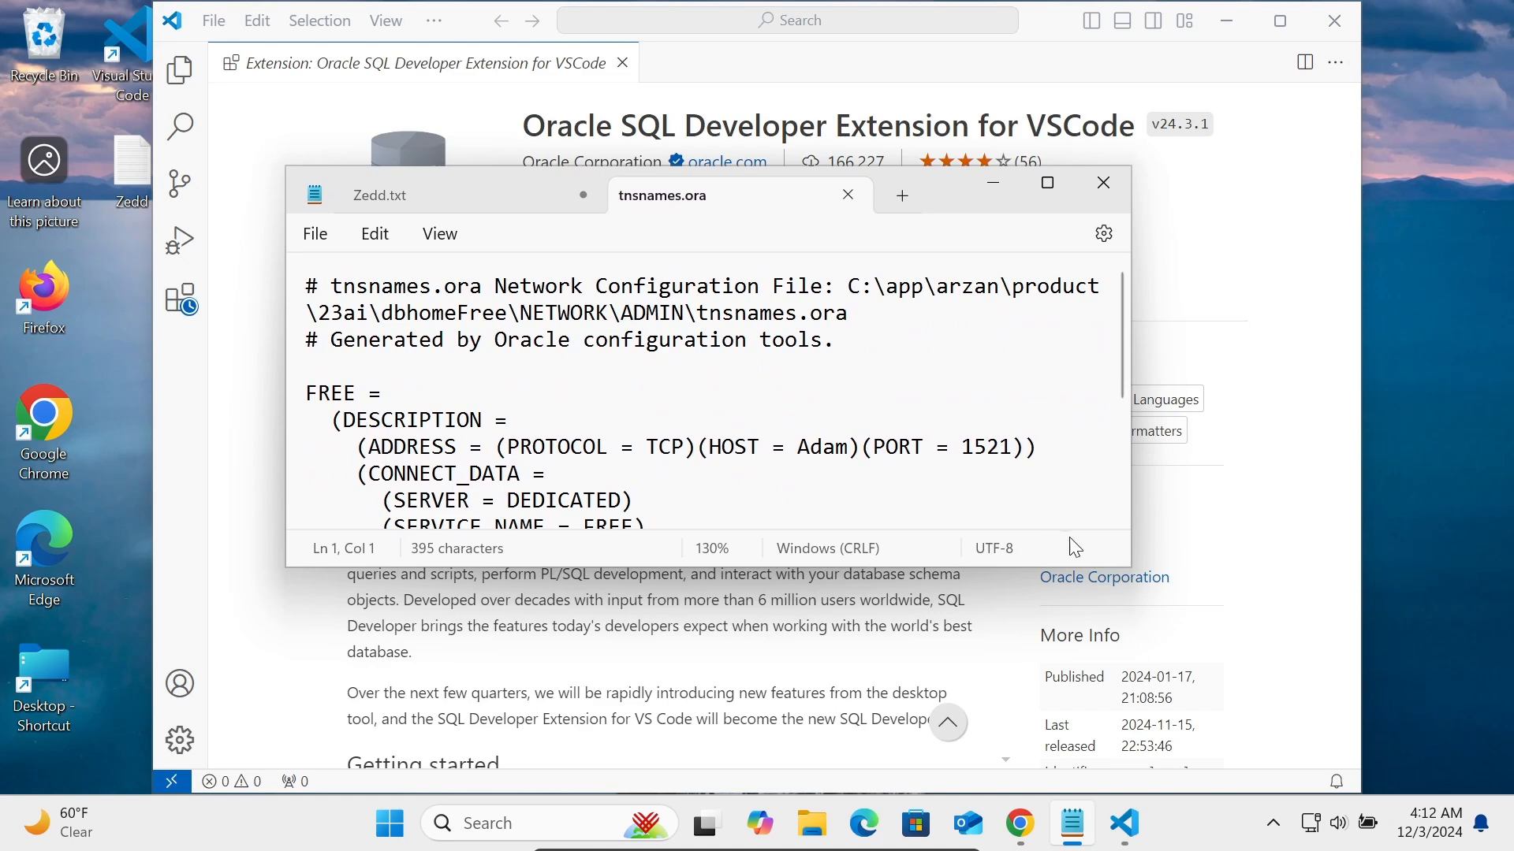
pyautogui.click(992, 187)
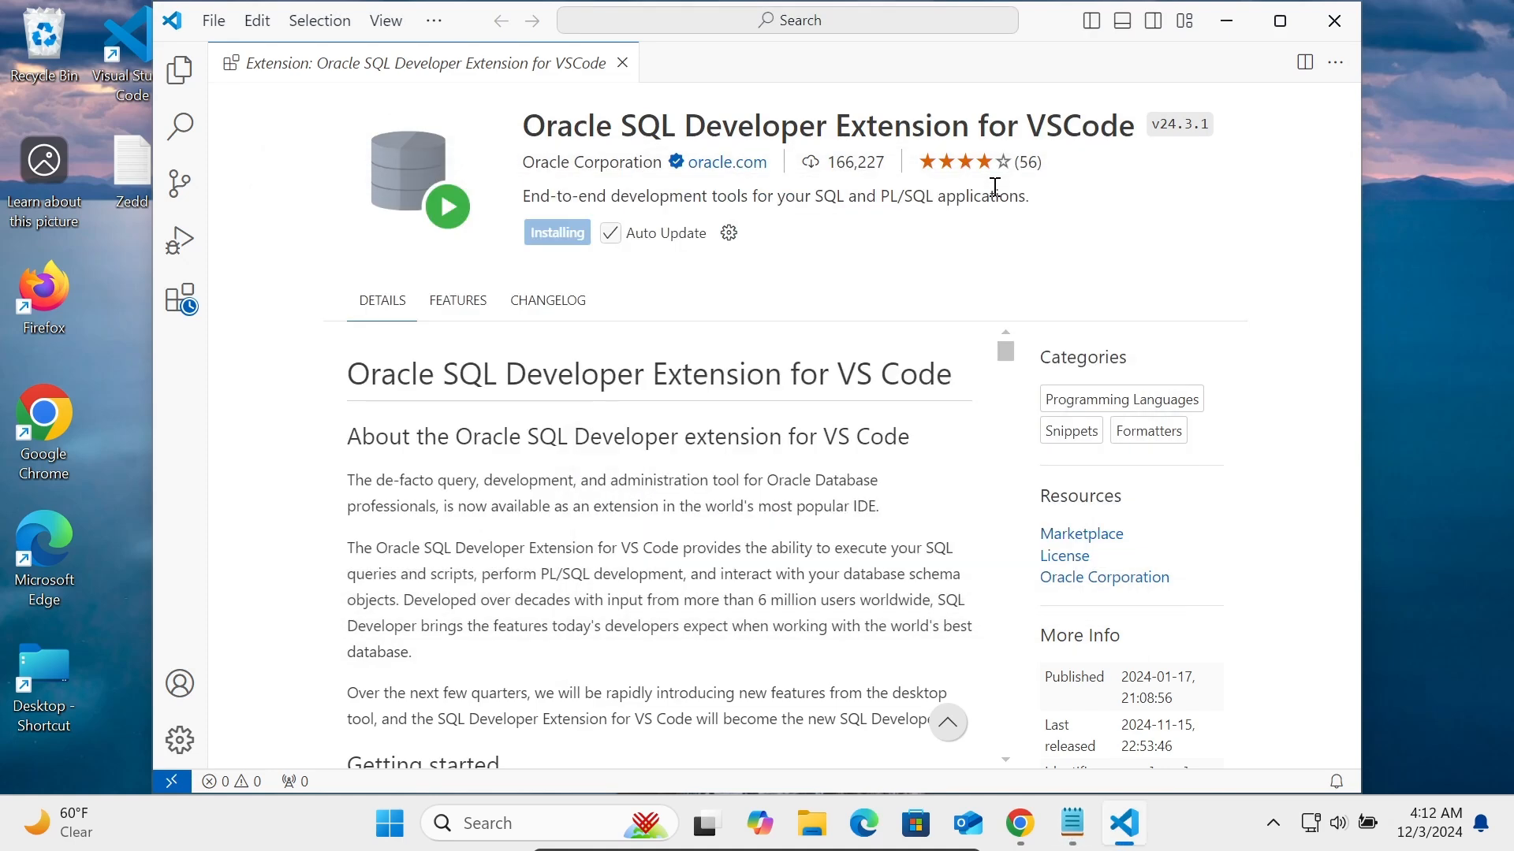
pyautogui.click(1072, 823)
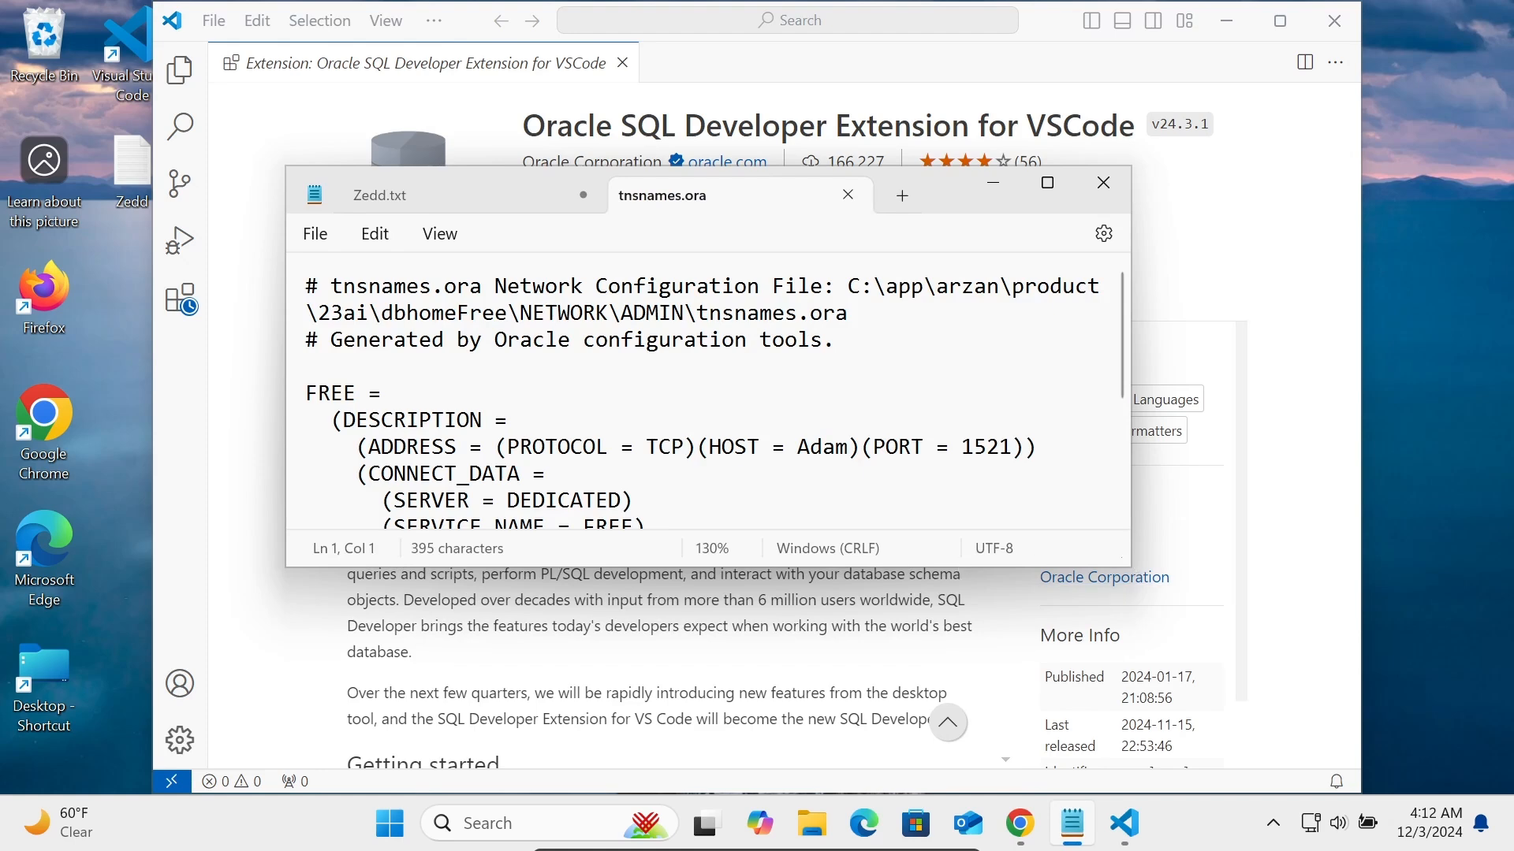
pyautogui.moveTo(1129, 566); pyautogui.dragTo(1161, 613)
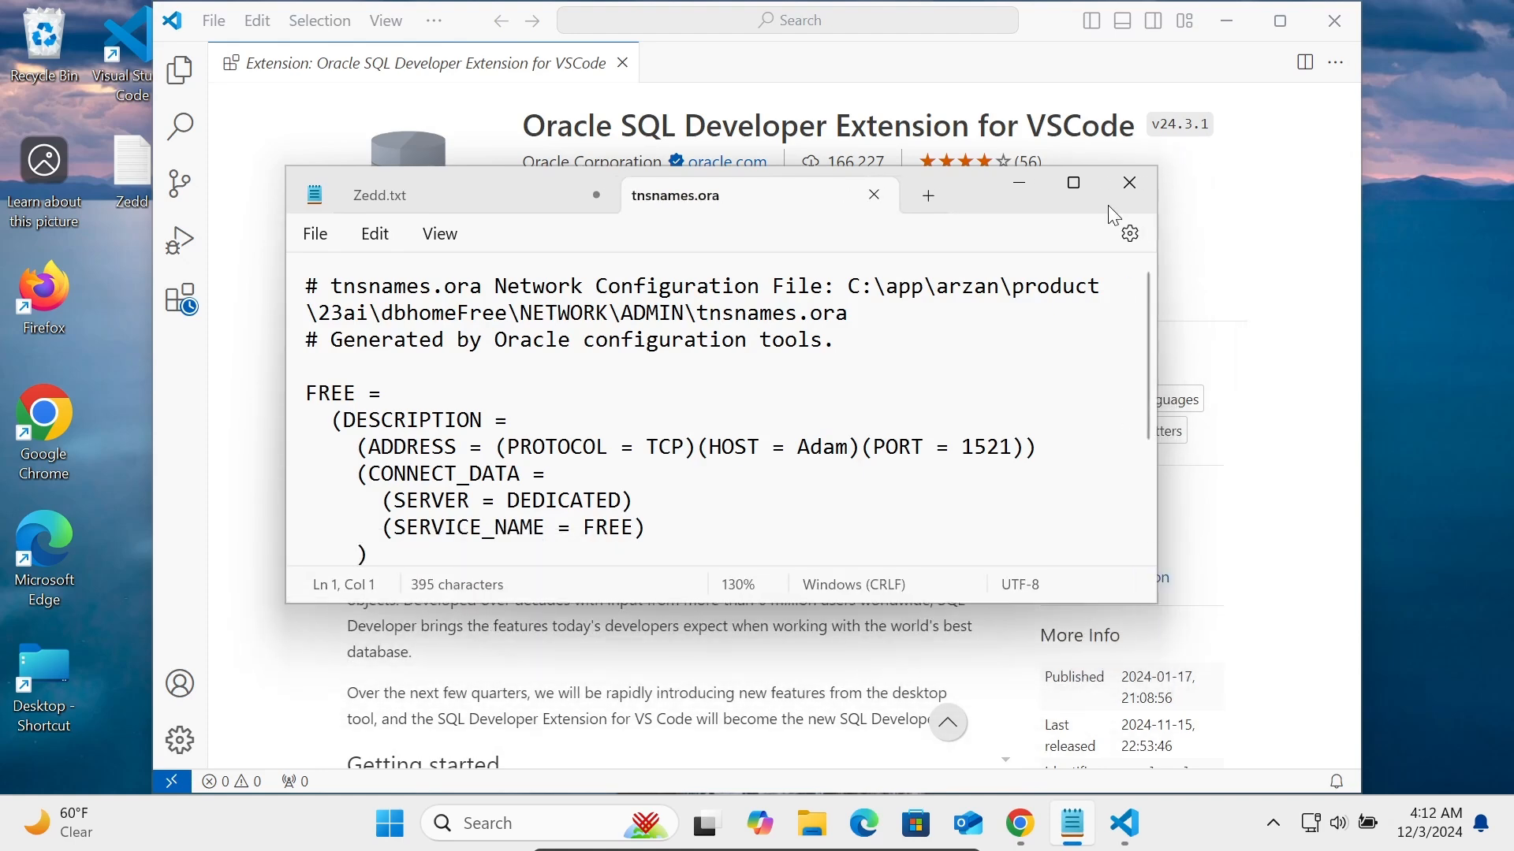
pyautogui.click(1020, 178)
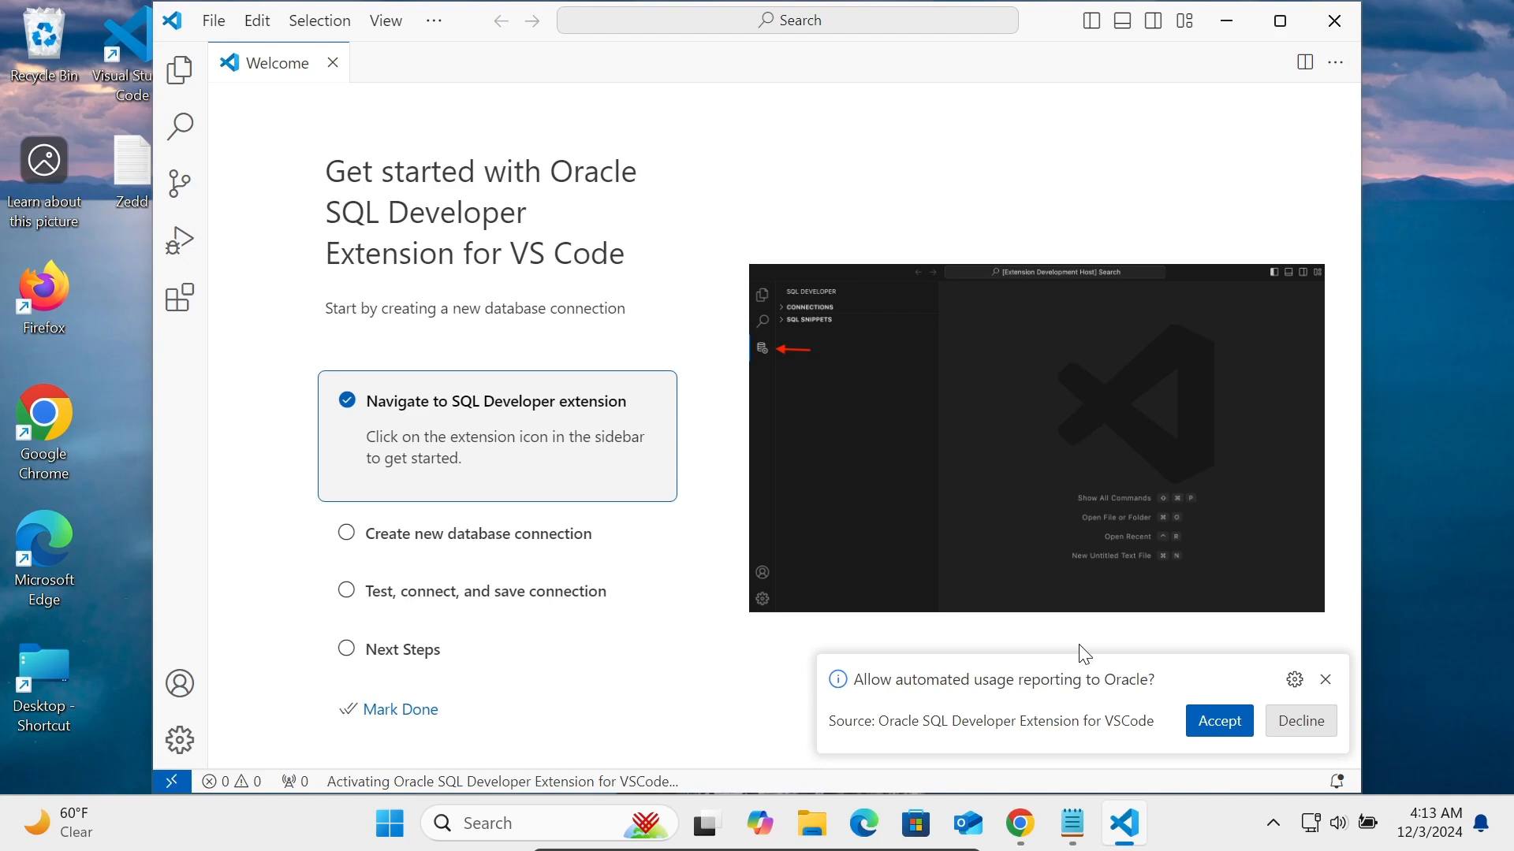
# Accept automated usage reporting to Oracle and mark the SQL Developer extension walkthrough as done
pyautogui.click(1195, 725)
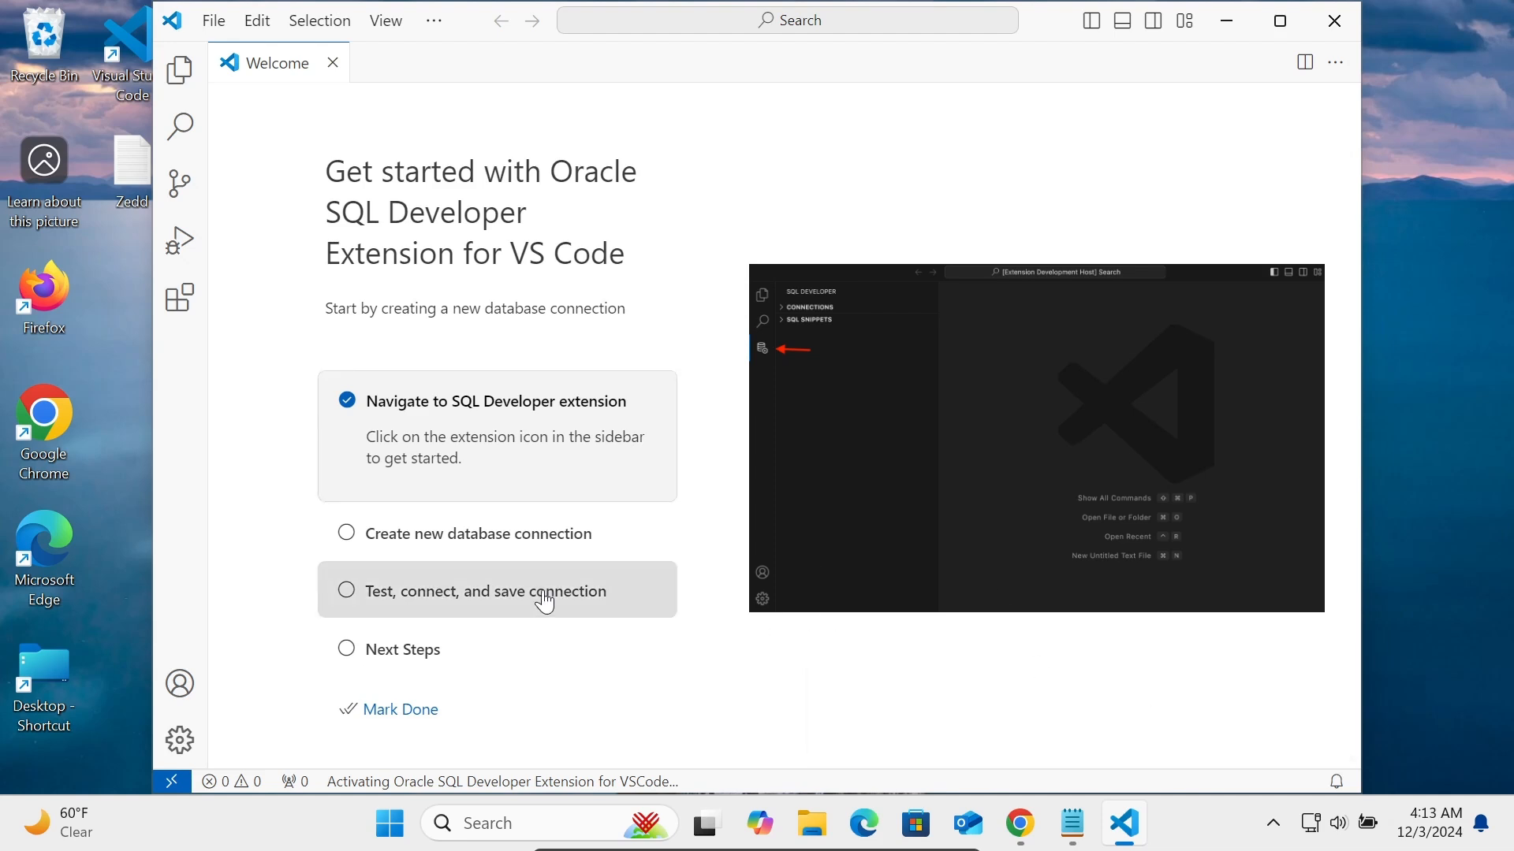
pyautogui.click(403, 713)
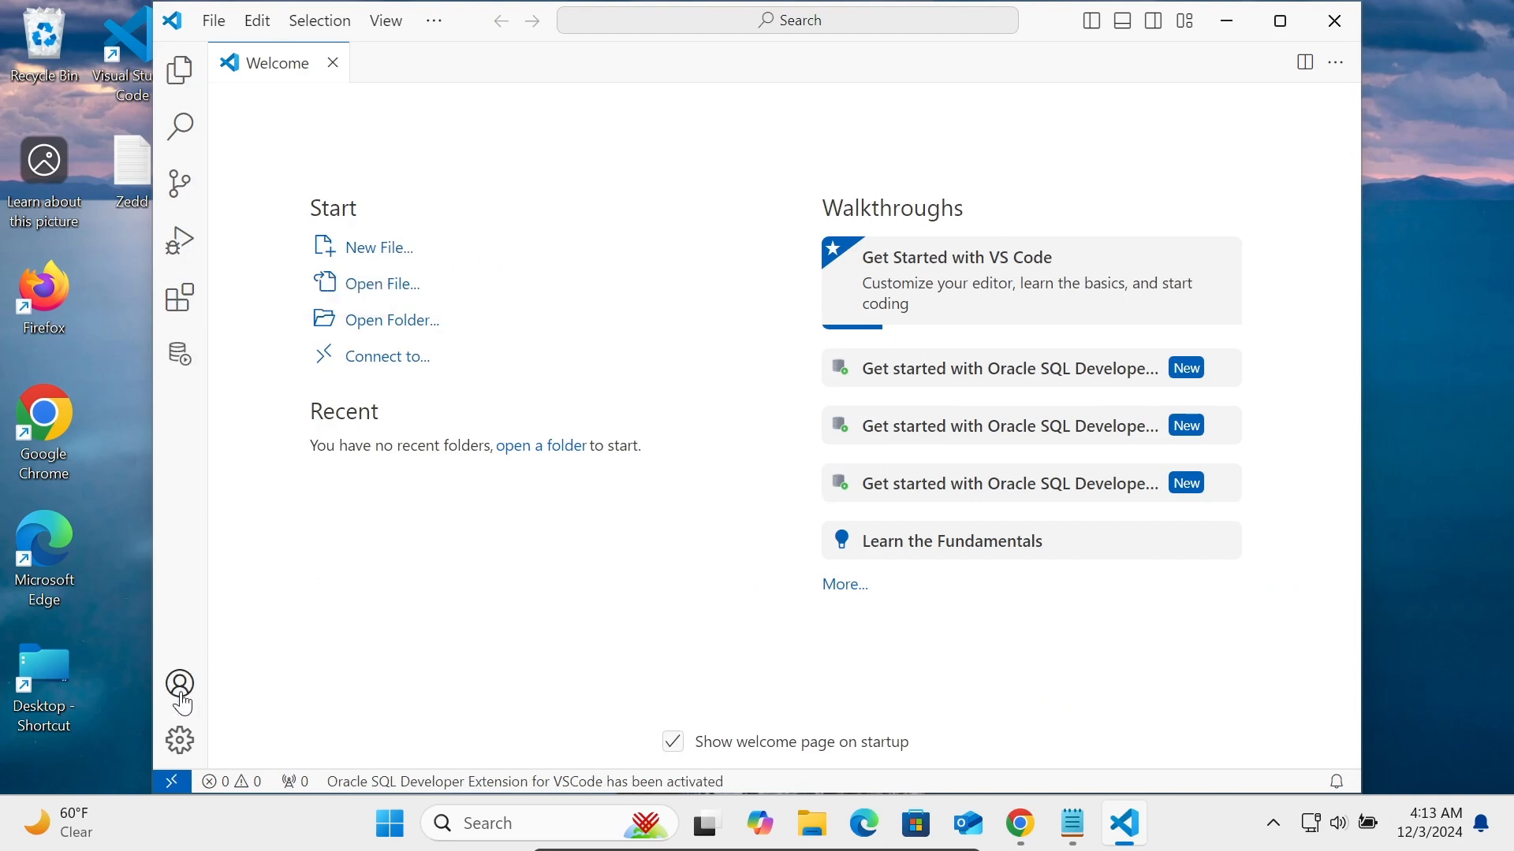
# Start a new database connection in the SQL Developer extension and name it conn_system
pyautogui.click(177, 359)
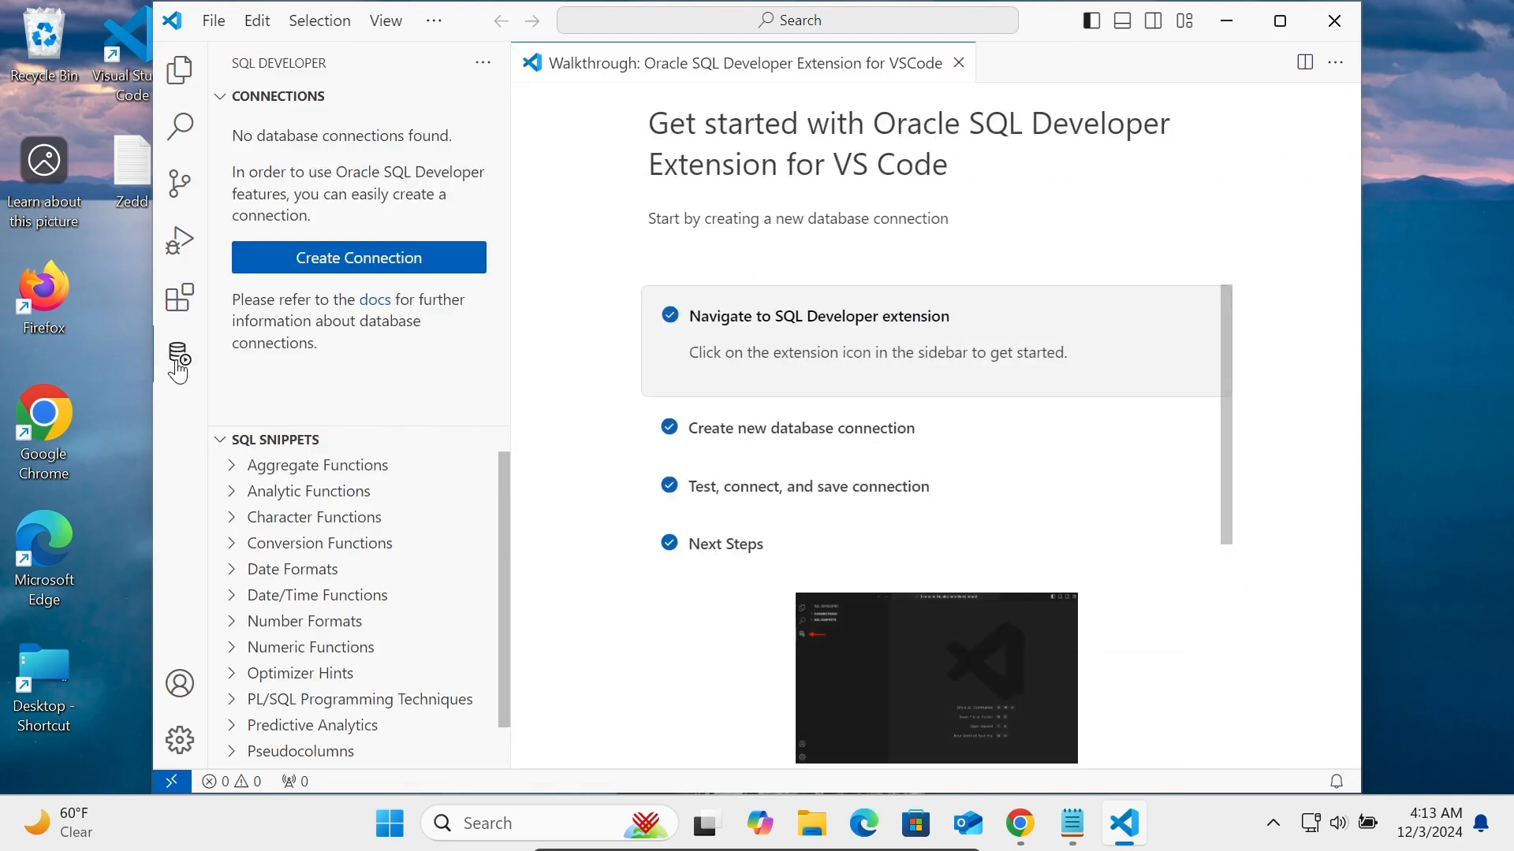
pyautogui.click(313, 260)
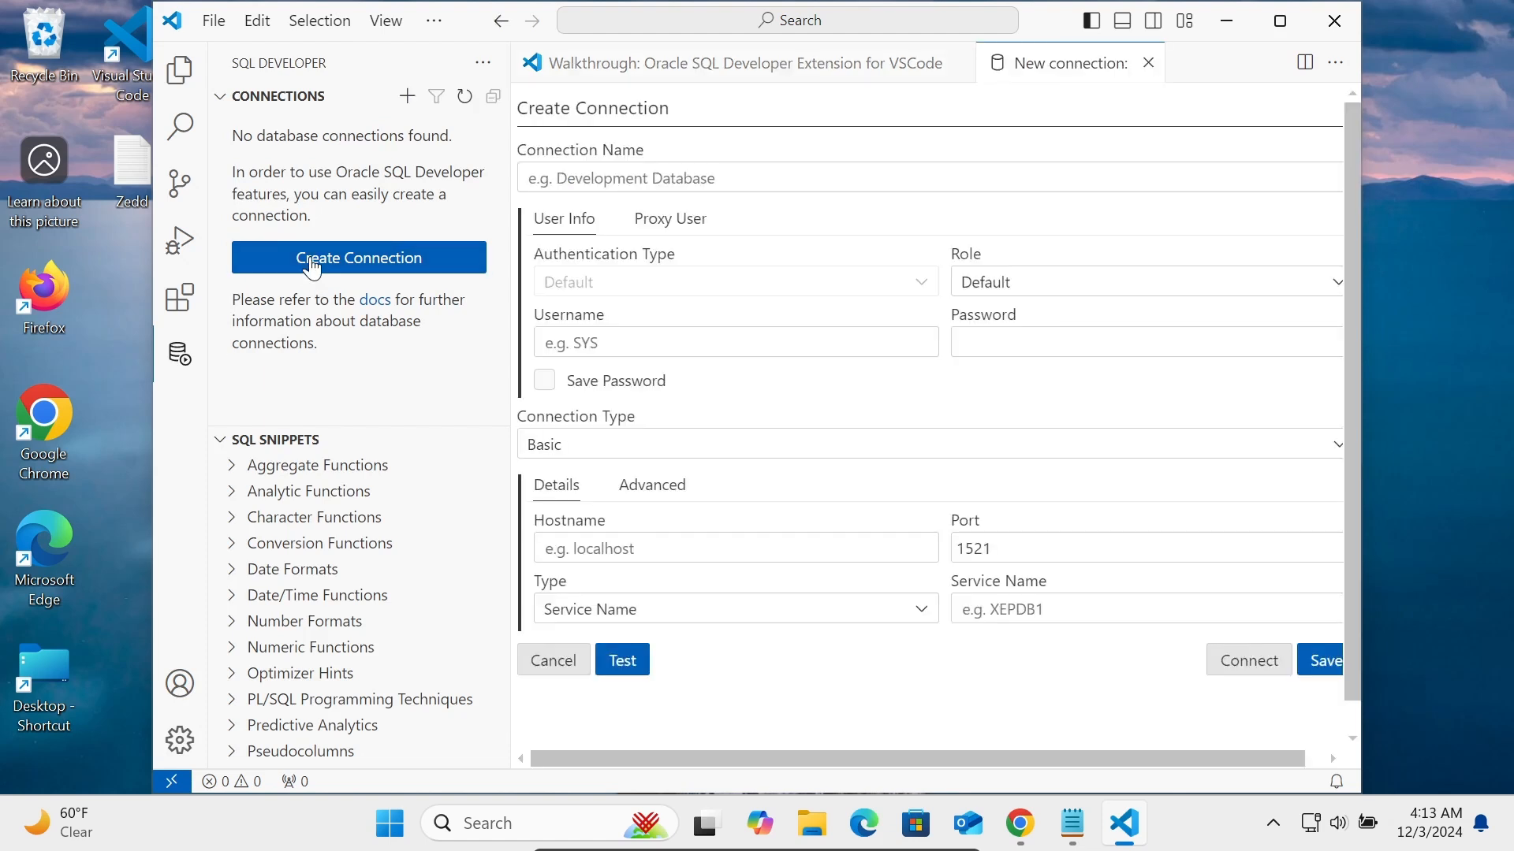
pyautogui.click(569, 169)
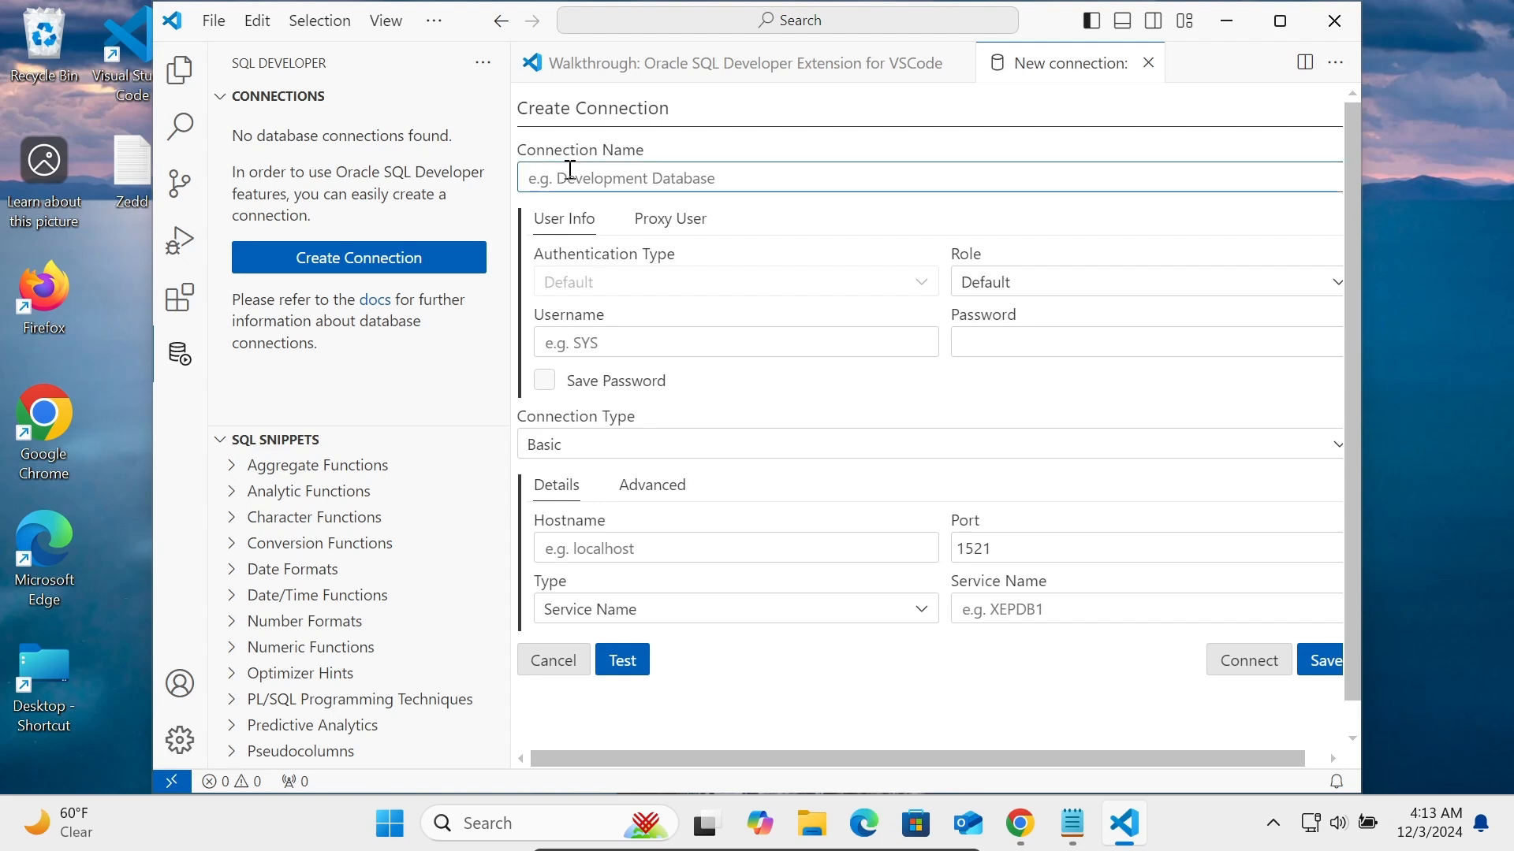
pyautogui.write('conn')
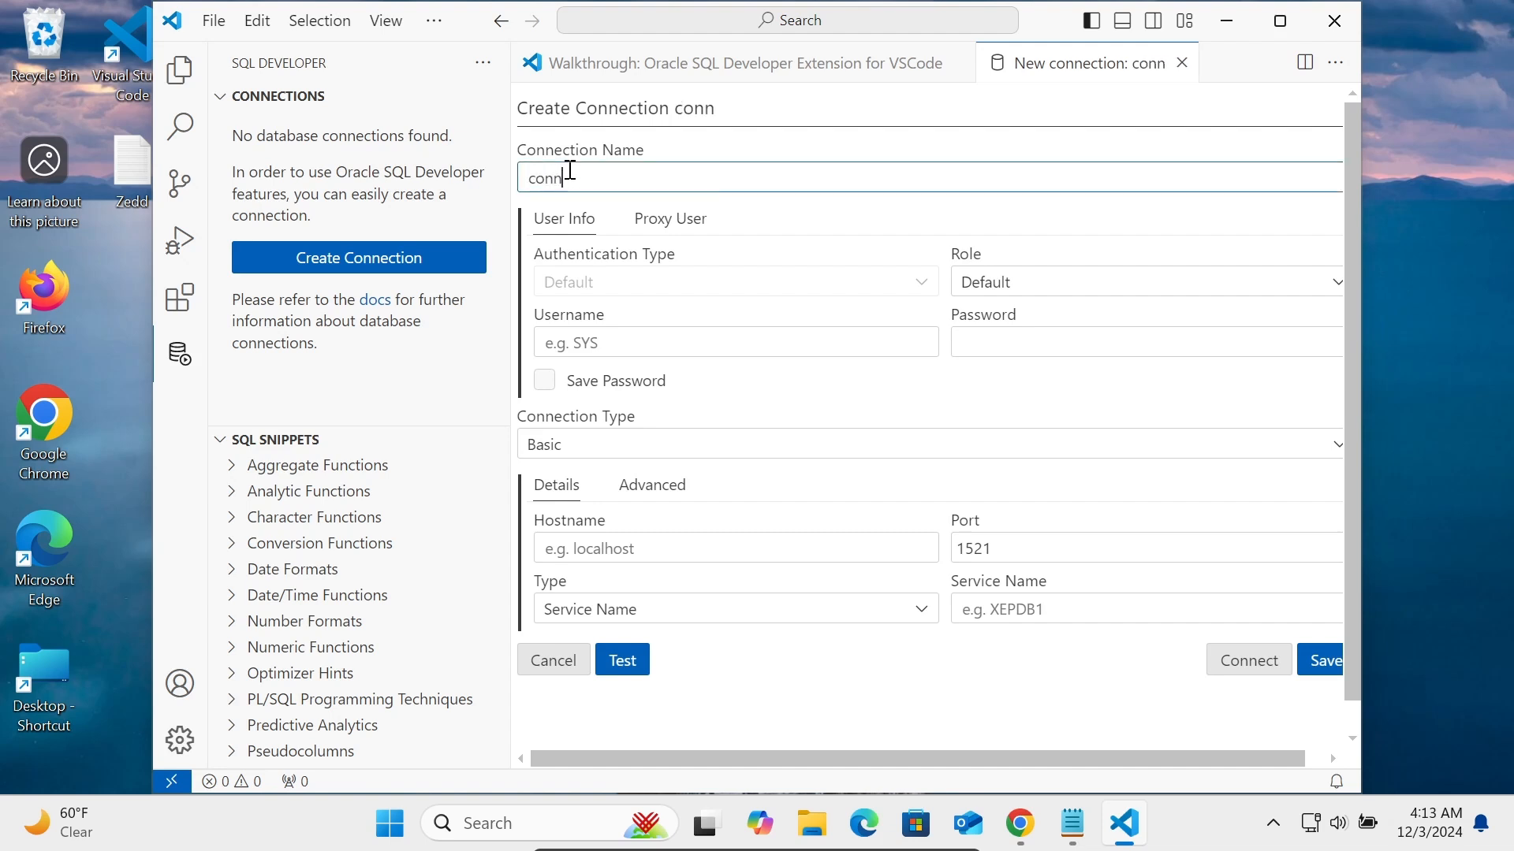
pyautogui.write('_sys')
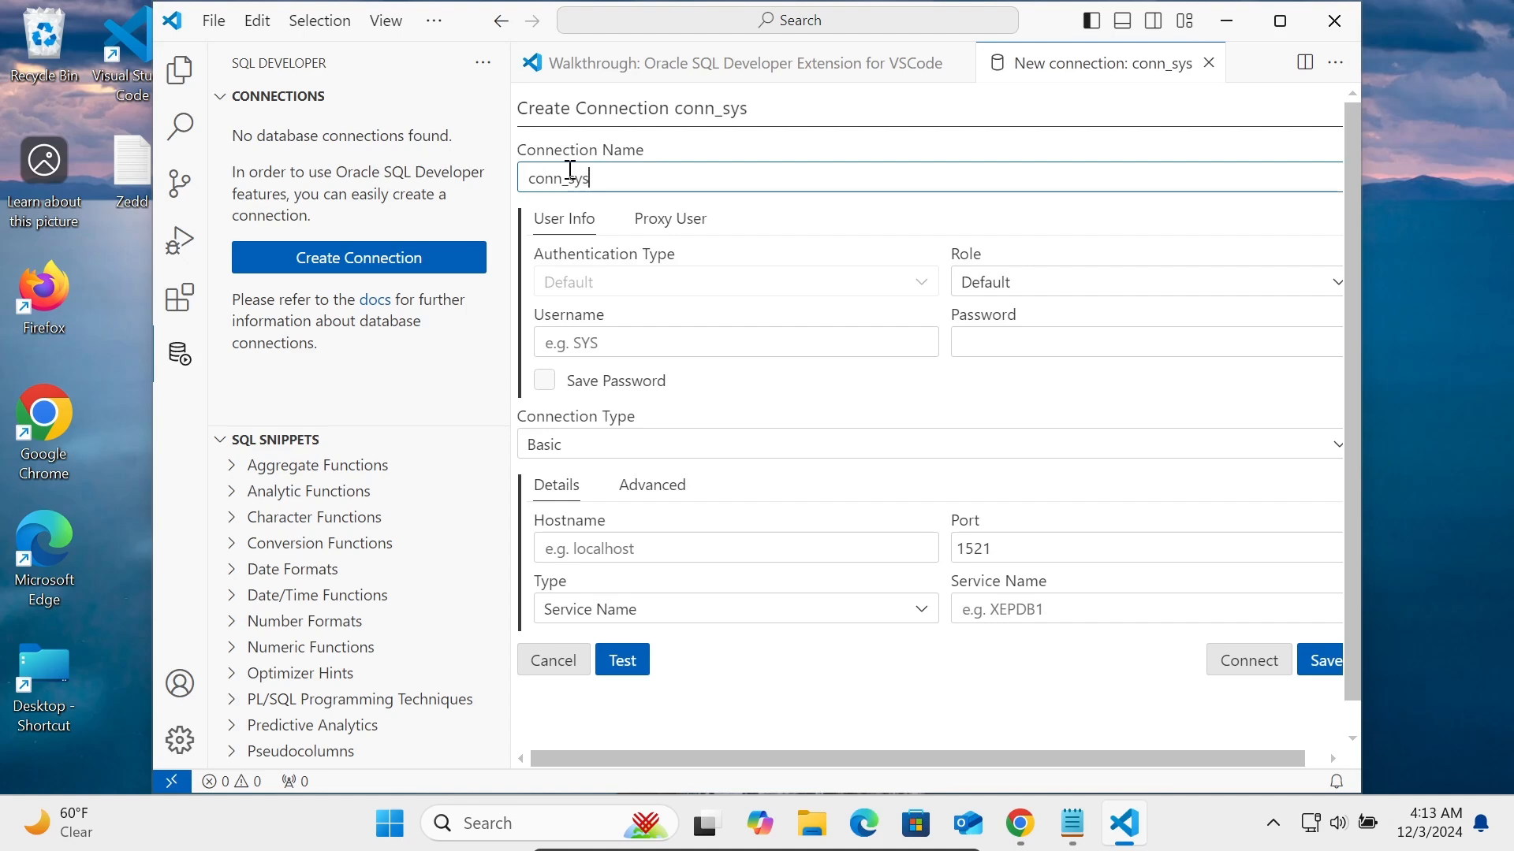
pyautogui.write('tem')
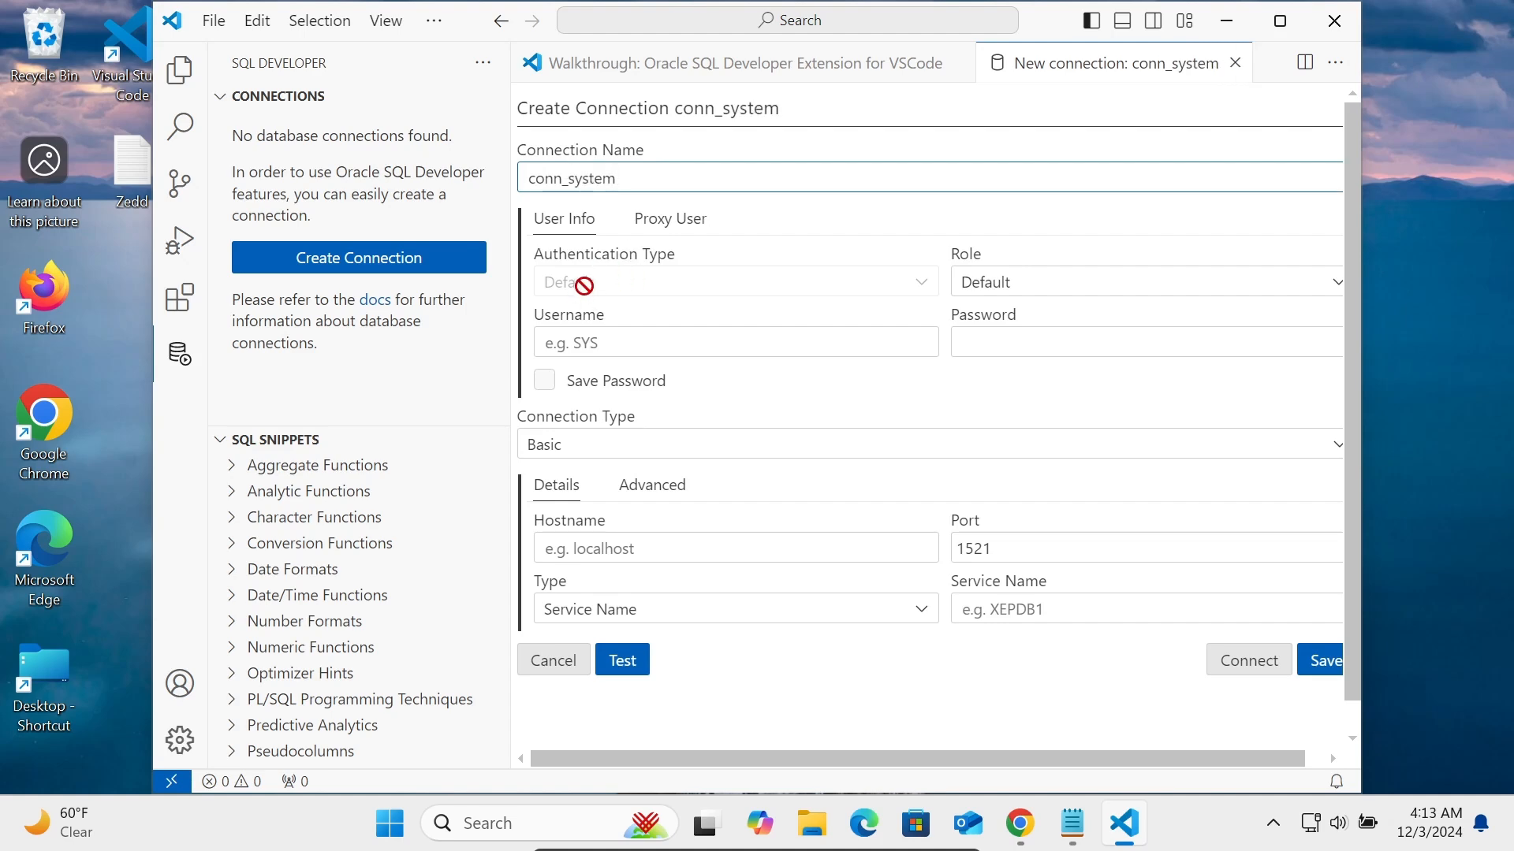
# Set the connection's username to system and enter the account password
pyautogui.click(589, 344)
pyautogui.write('system')
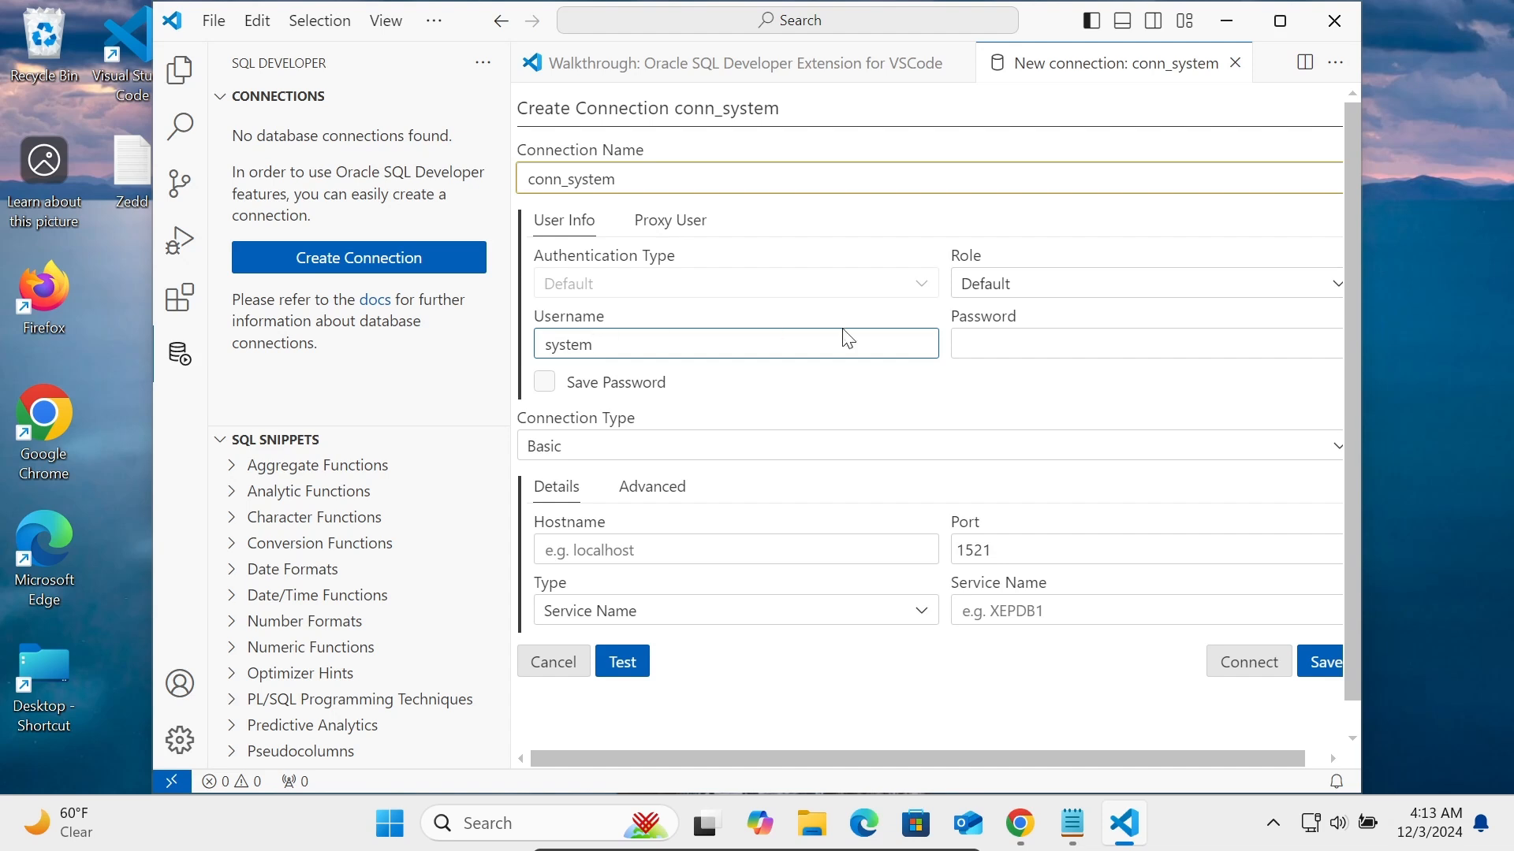
pyautogui.click(987, 336)
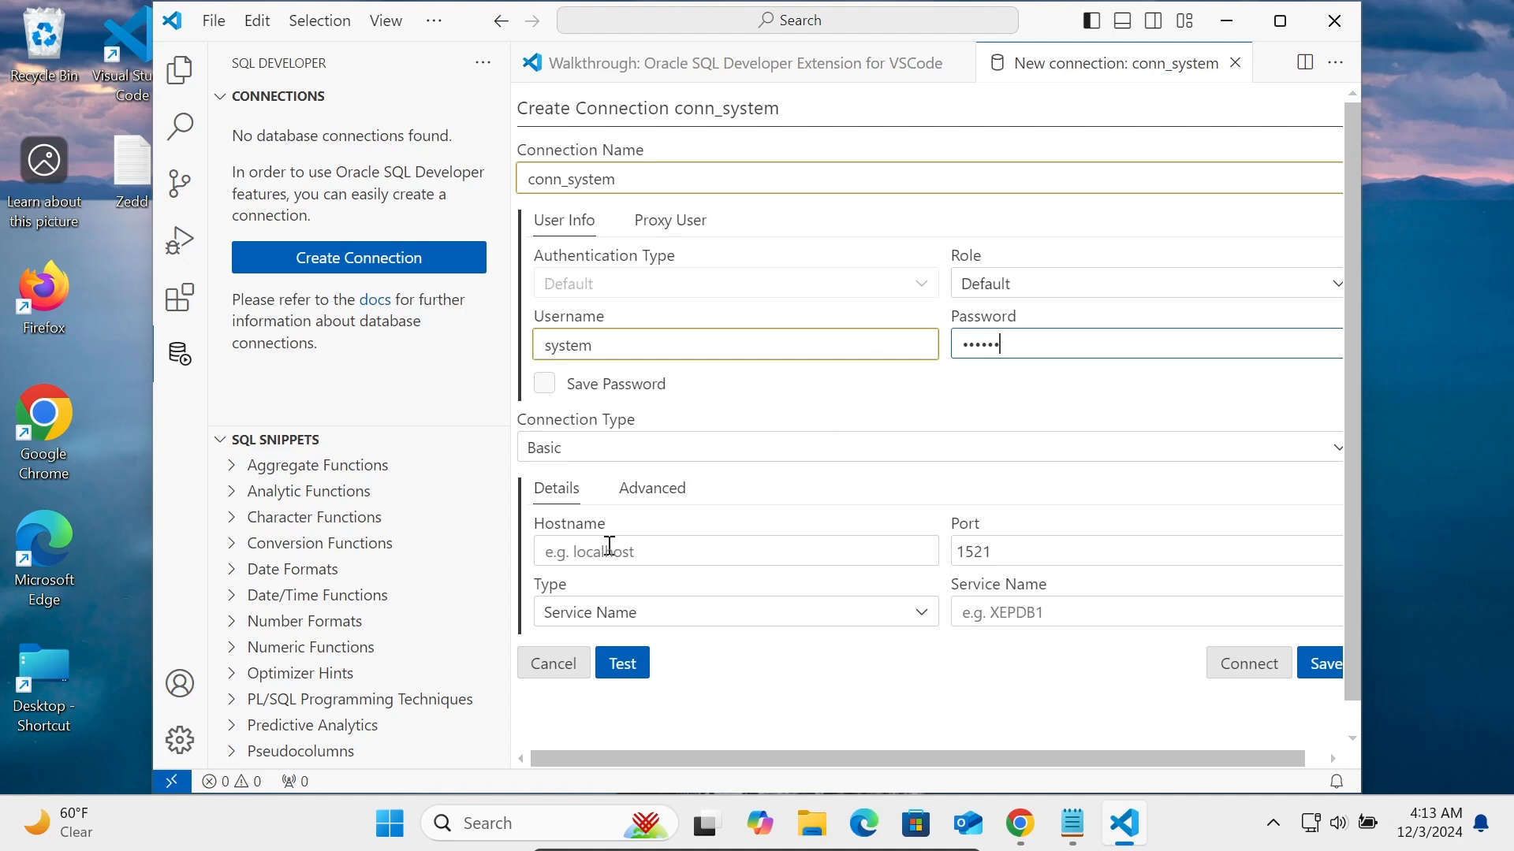
# Check the host entry in tnsnames.ora and set the connection's hostname to localhost
pyautogui.click(1073, 823)
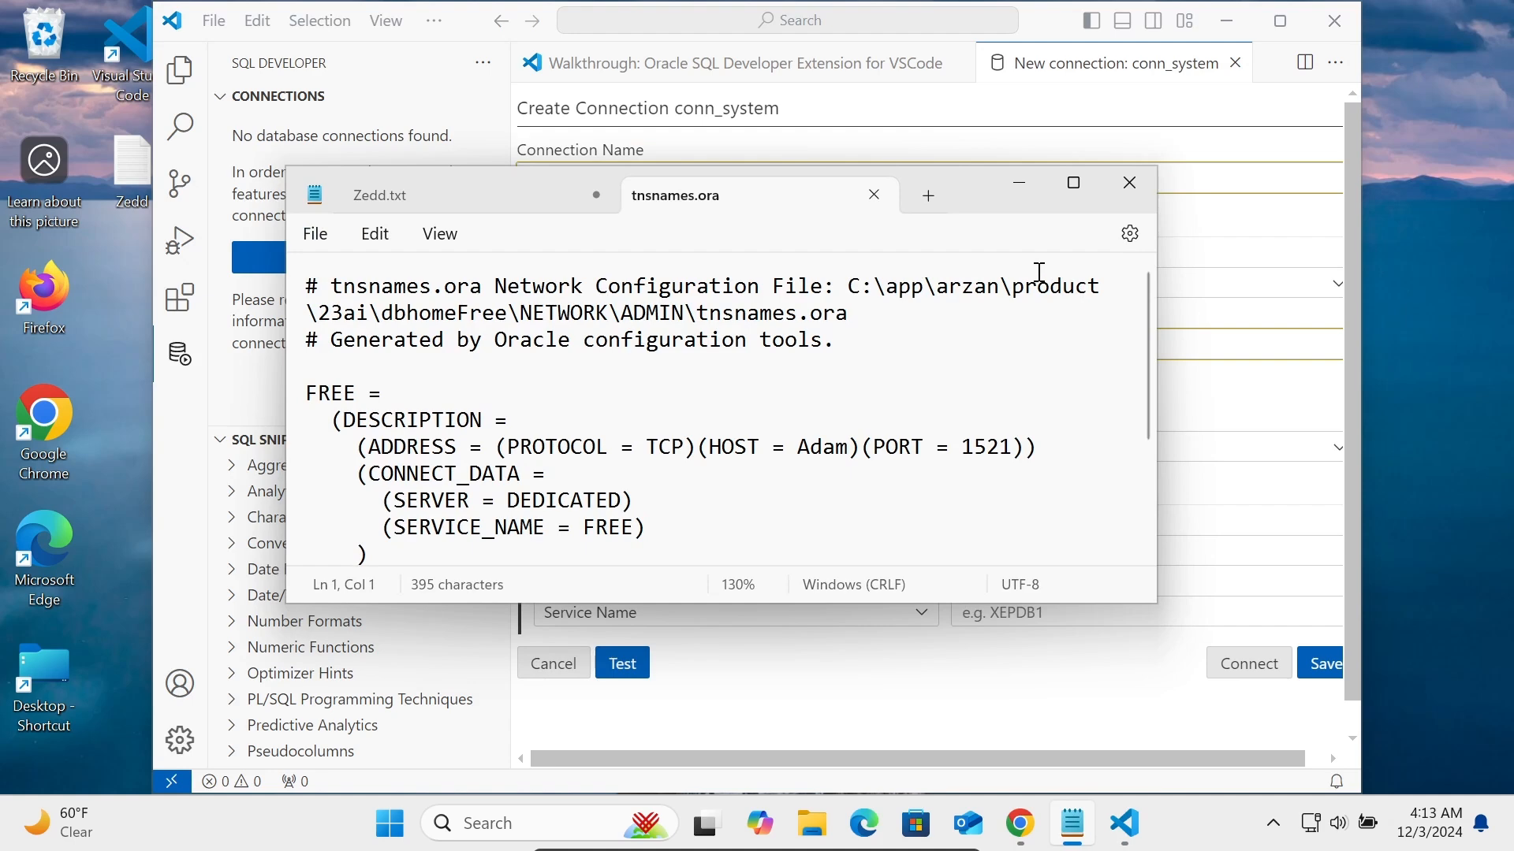
pyautogui.click(1035, 188)
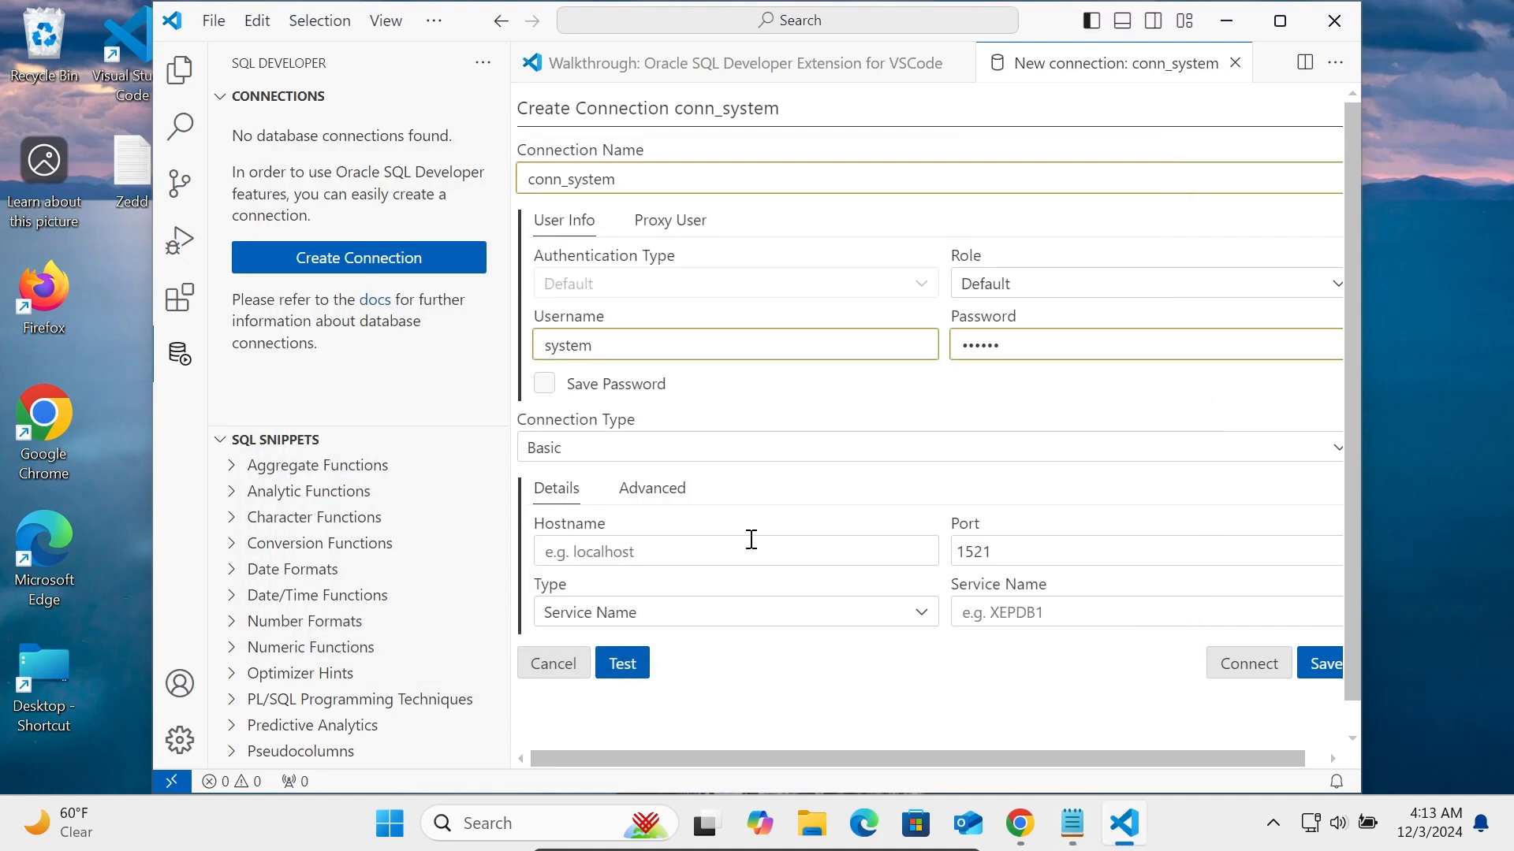
pyautogui.click(618, 550)
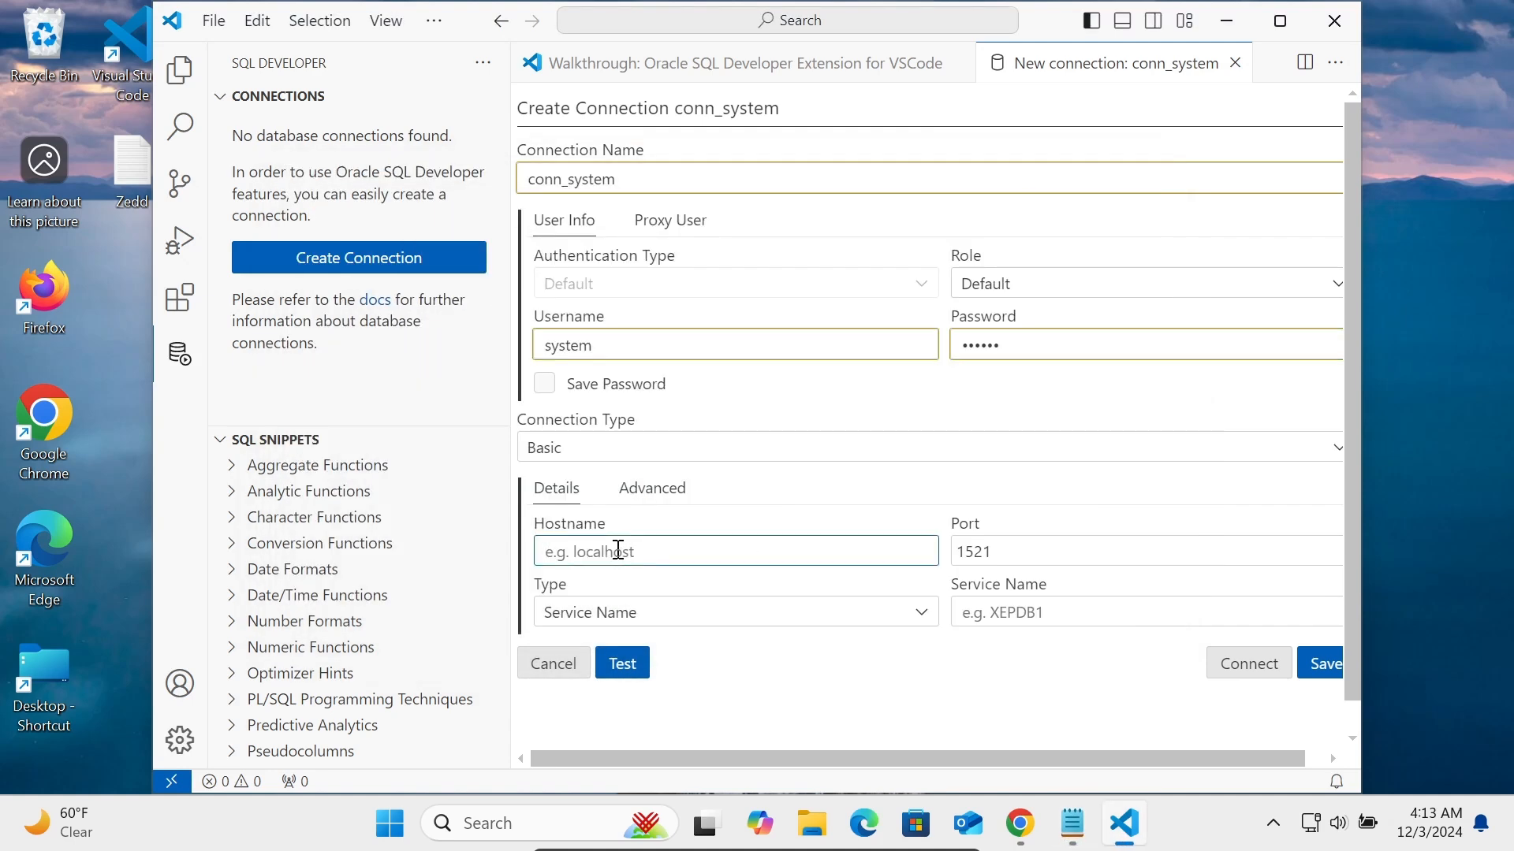
pyautogui.write('localhost')
# Check the port and service name in tnsnames.ora, keep the Service Name type, and set the service name to free
pyautogui.click(1072, 821)
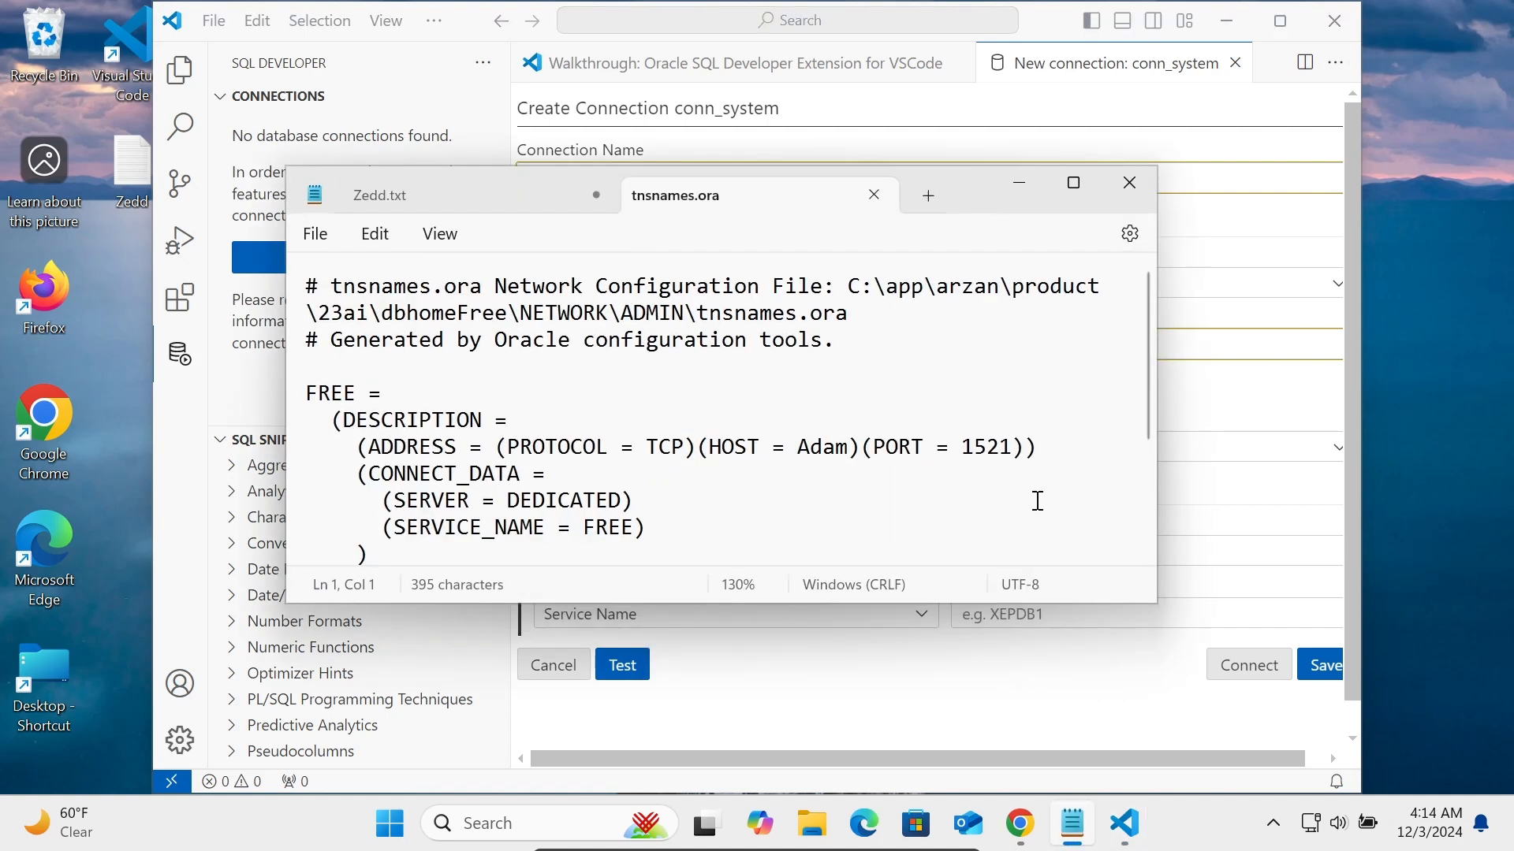
pyautogui.click(1021, 187)
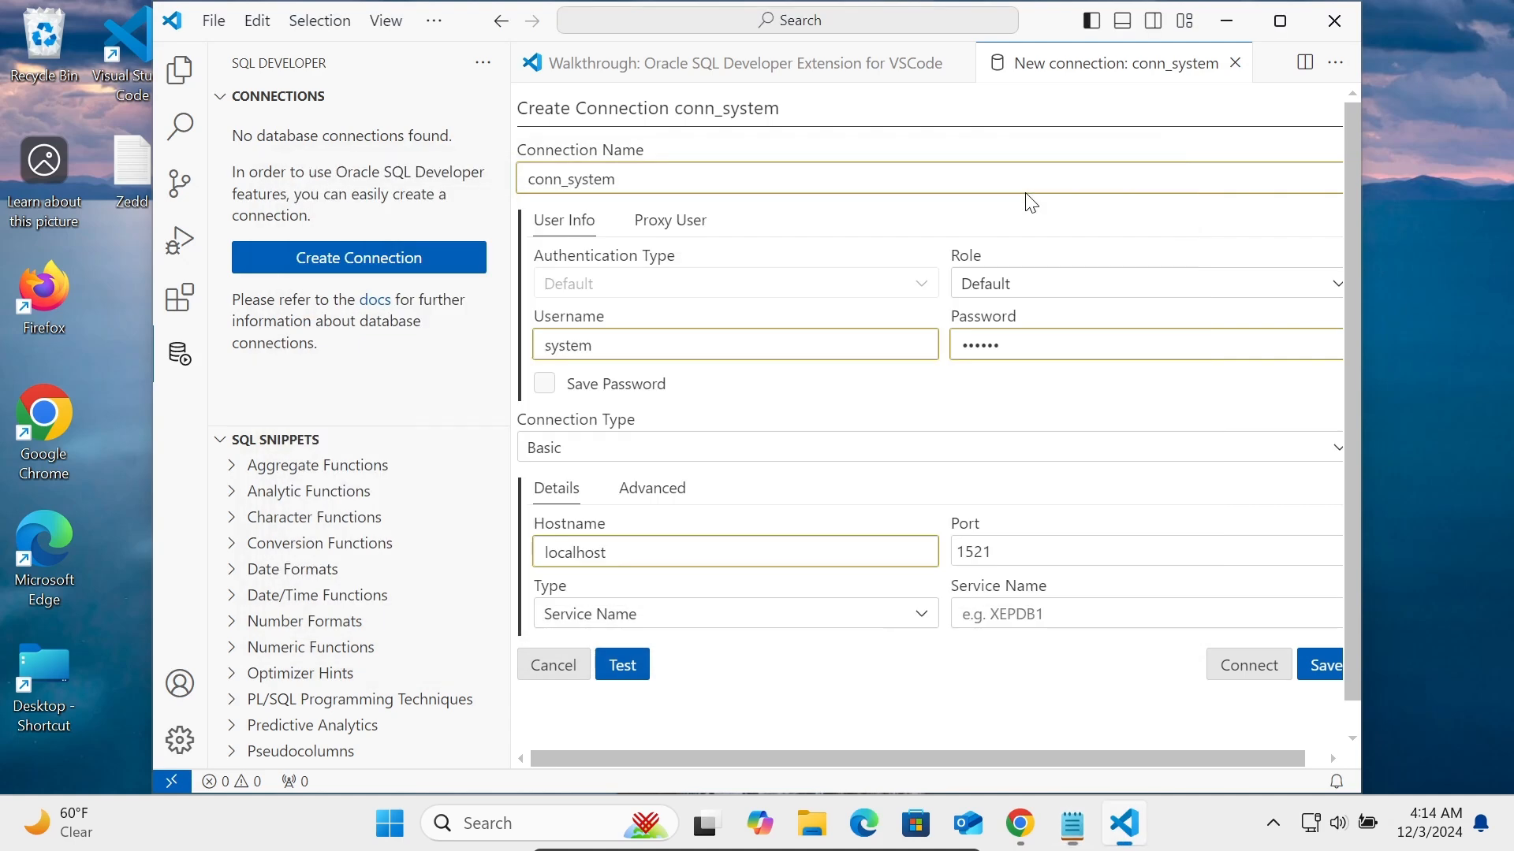
pyautogui.click(622, 617)
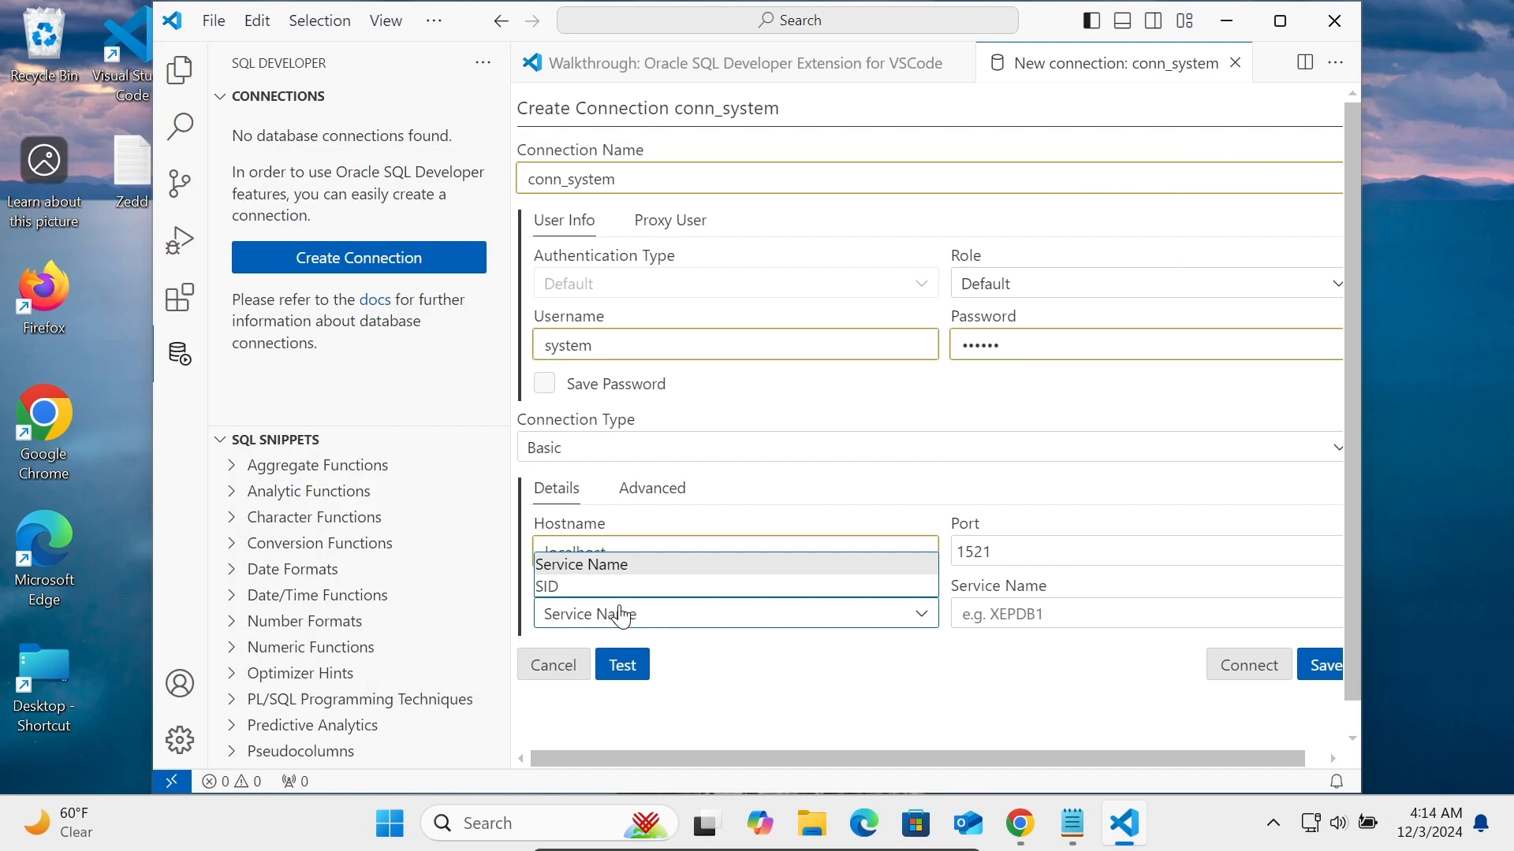
pyautogui.click(622, 616)
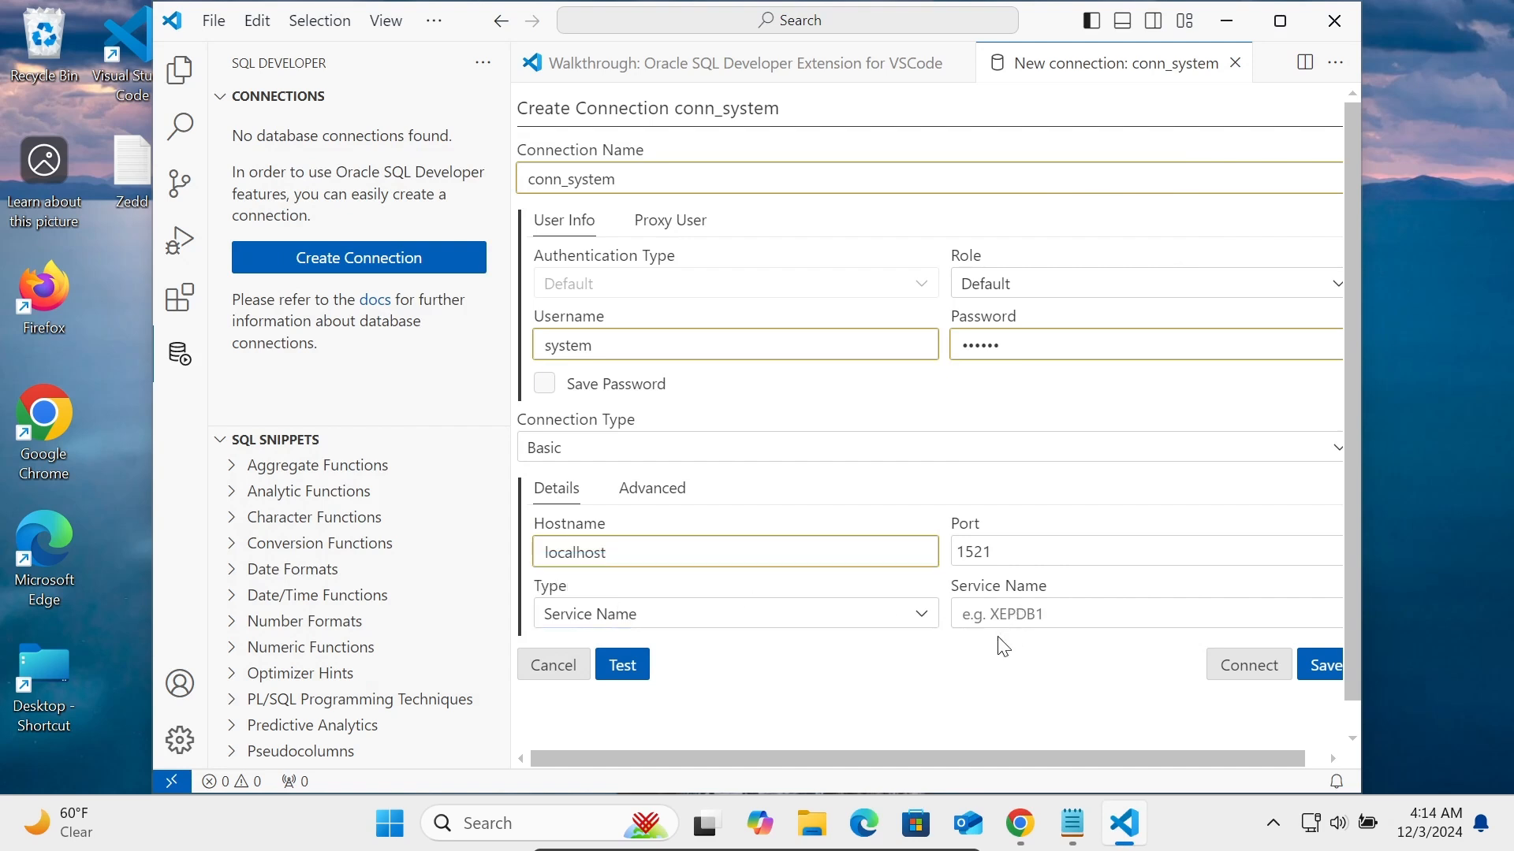
pyautogui.click(1072, 823)
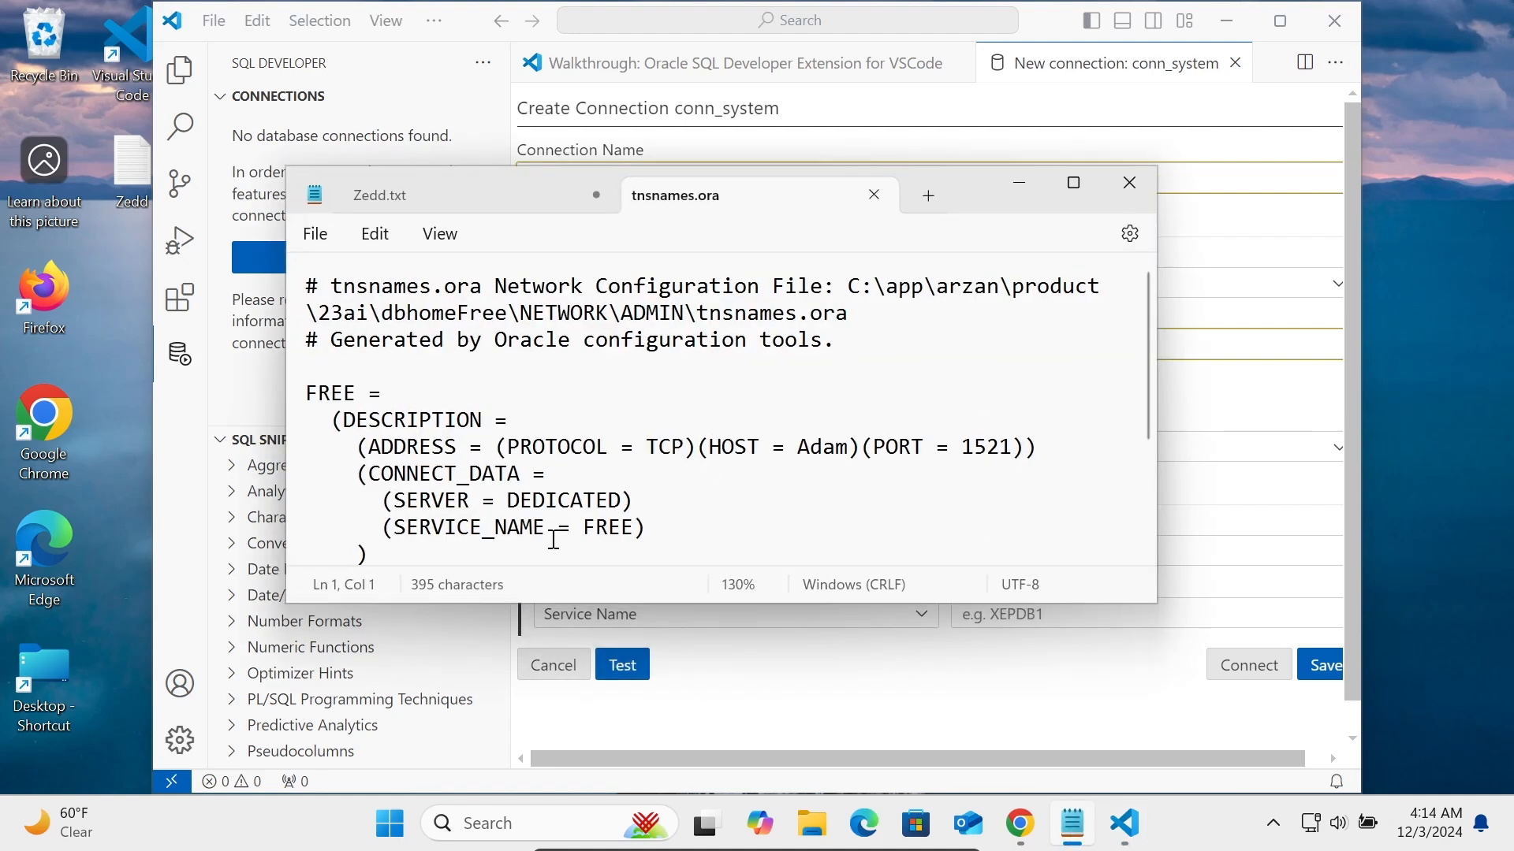
pyautogui.click(1026, 192)
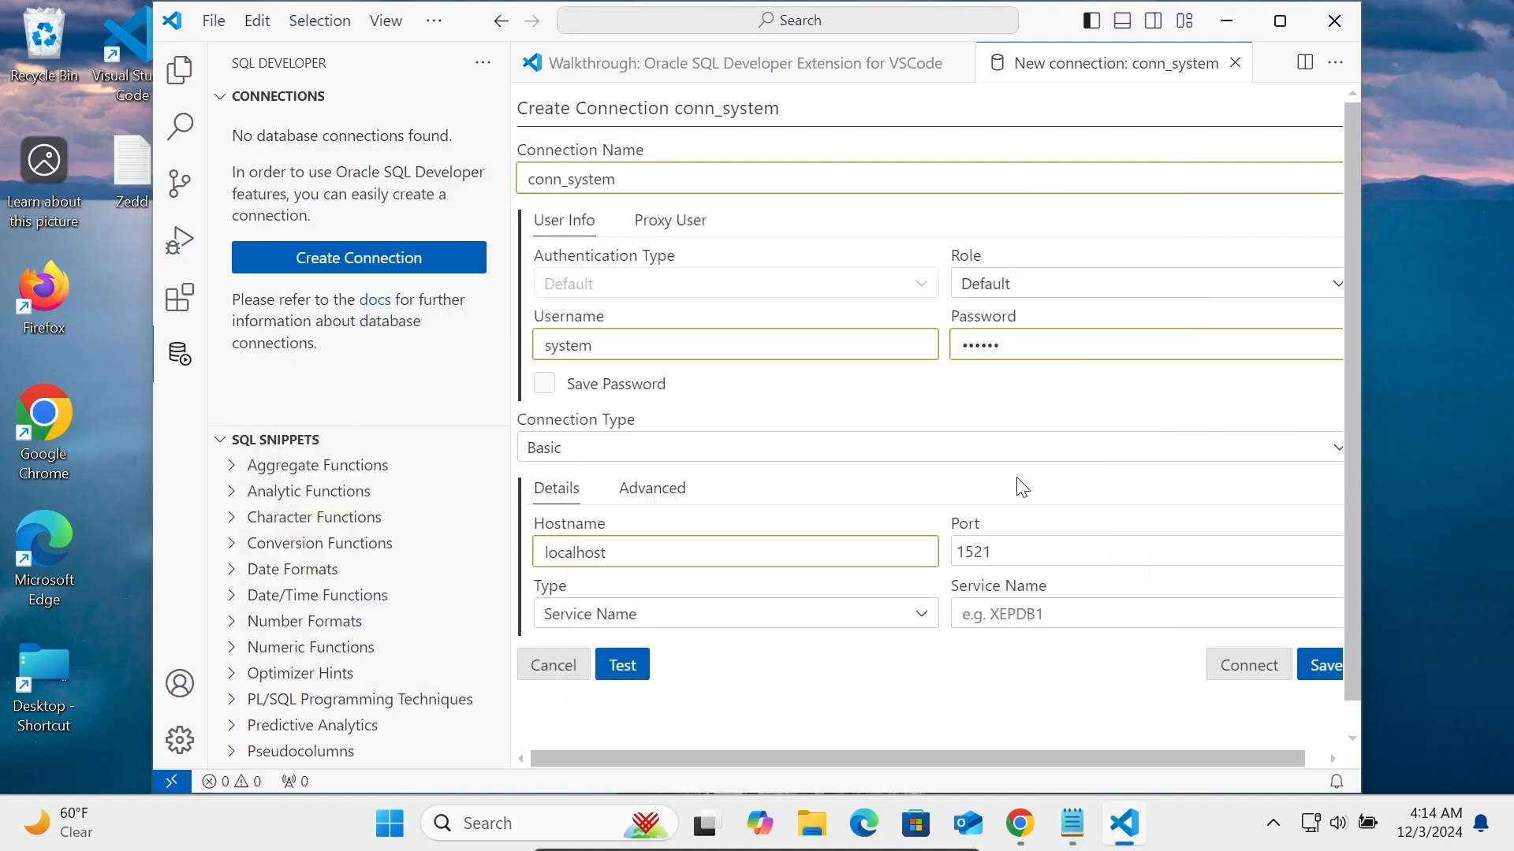
pyautogui.click(1022, 603)
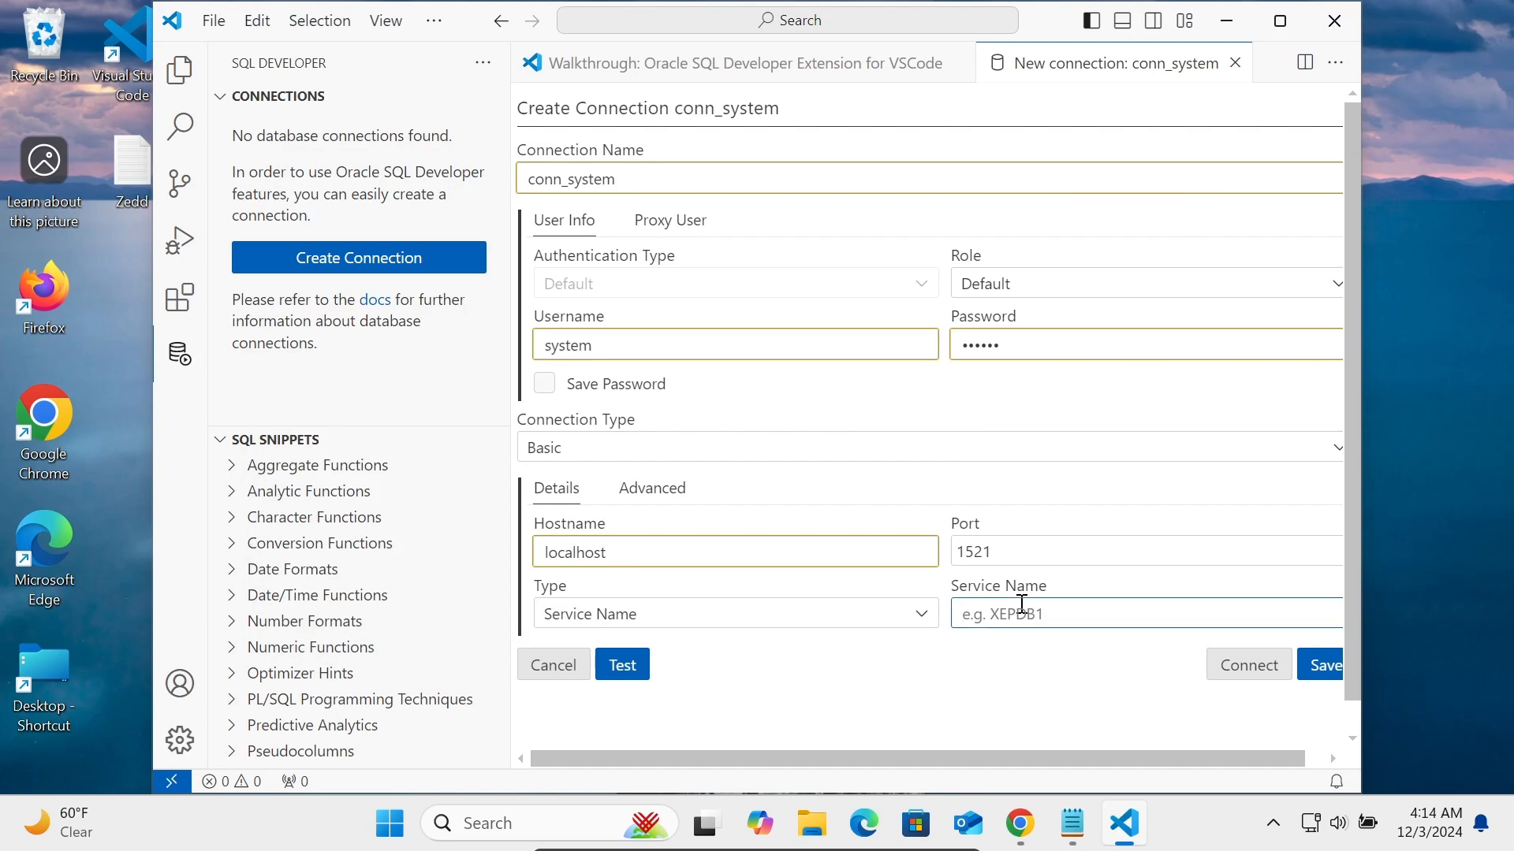
pyautogui.write('free')
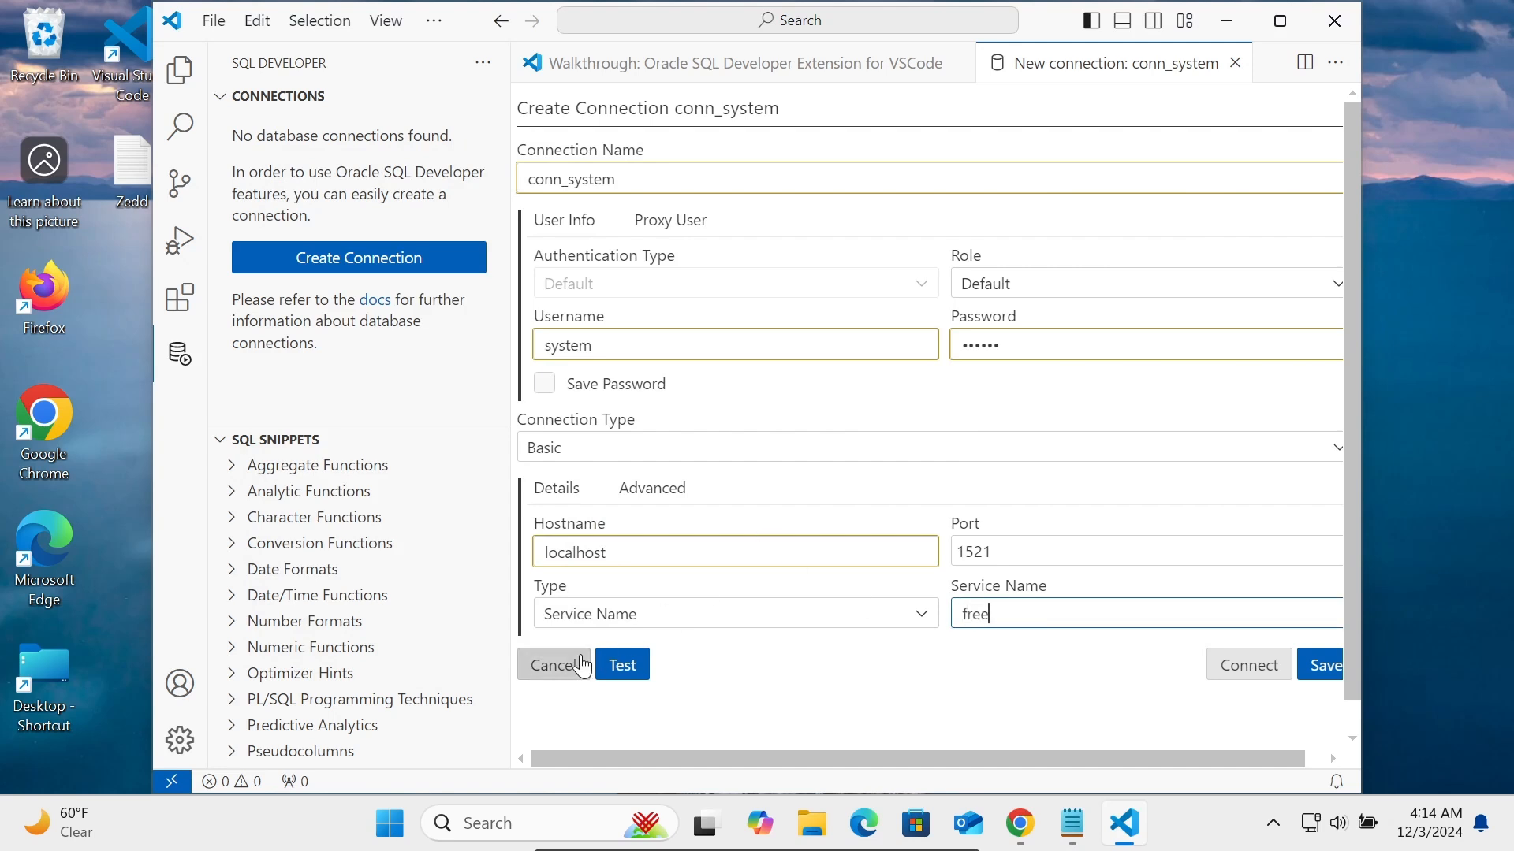
# Test the conn_system connection, and connect to the database with the editor window maximized
pyautogui.click(623, 664)
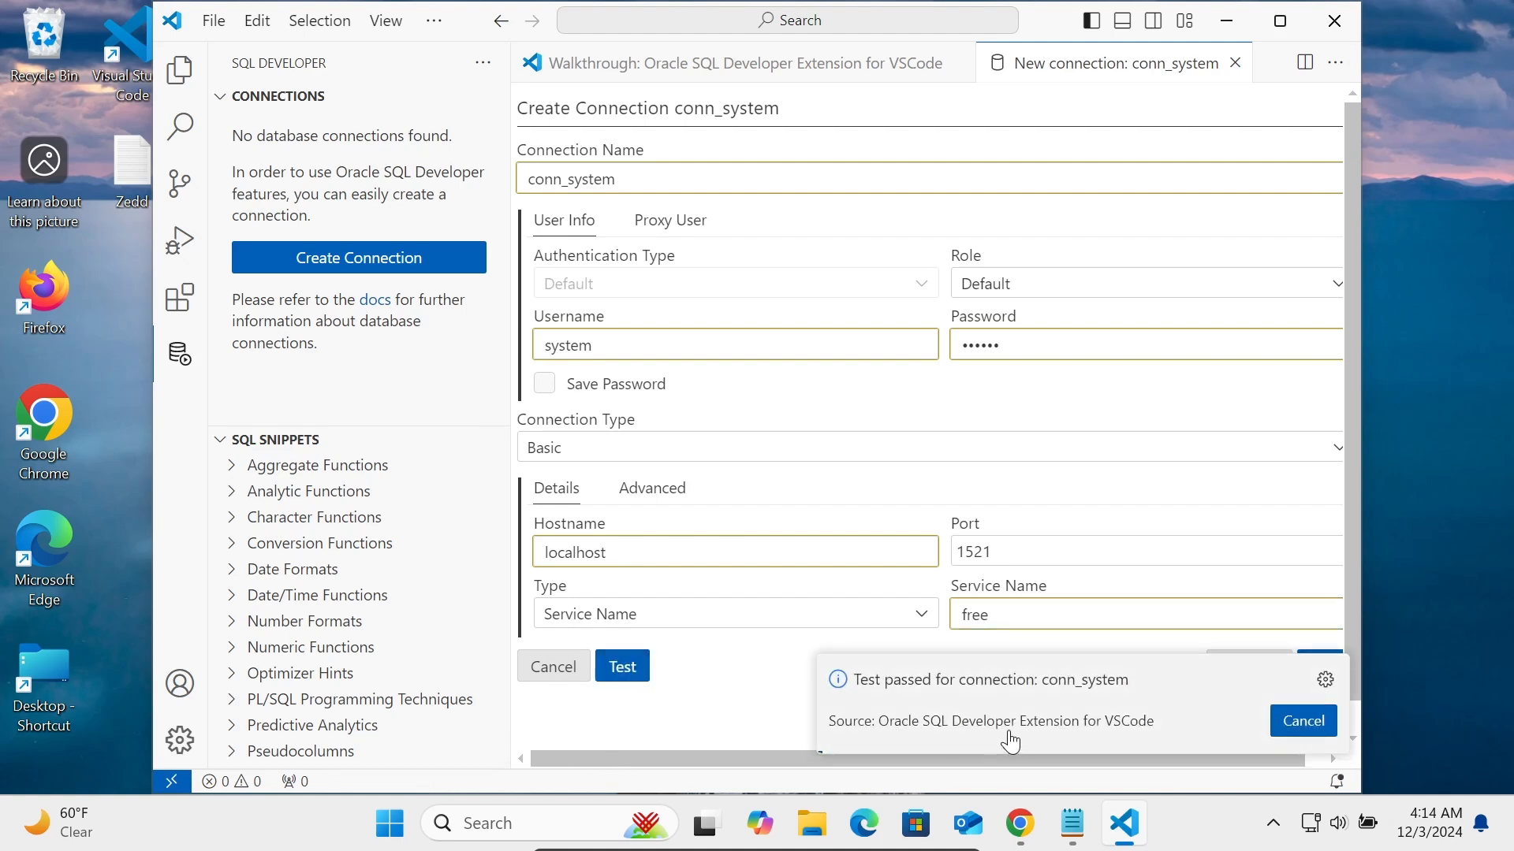
pyautogui.click(1279, 32)
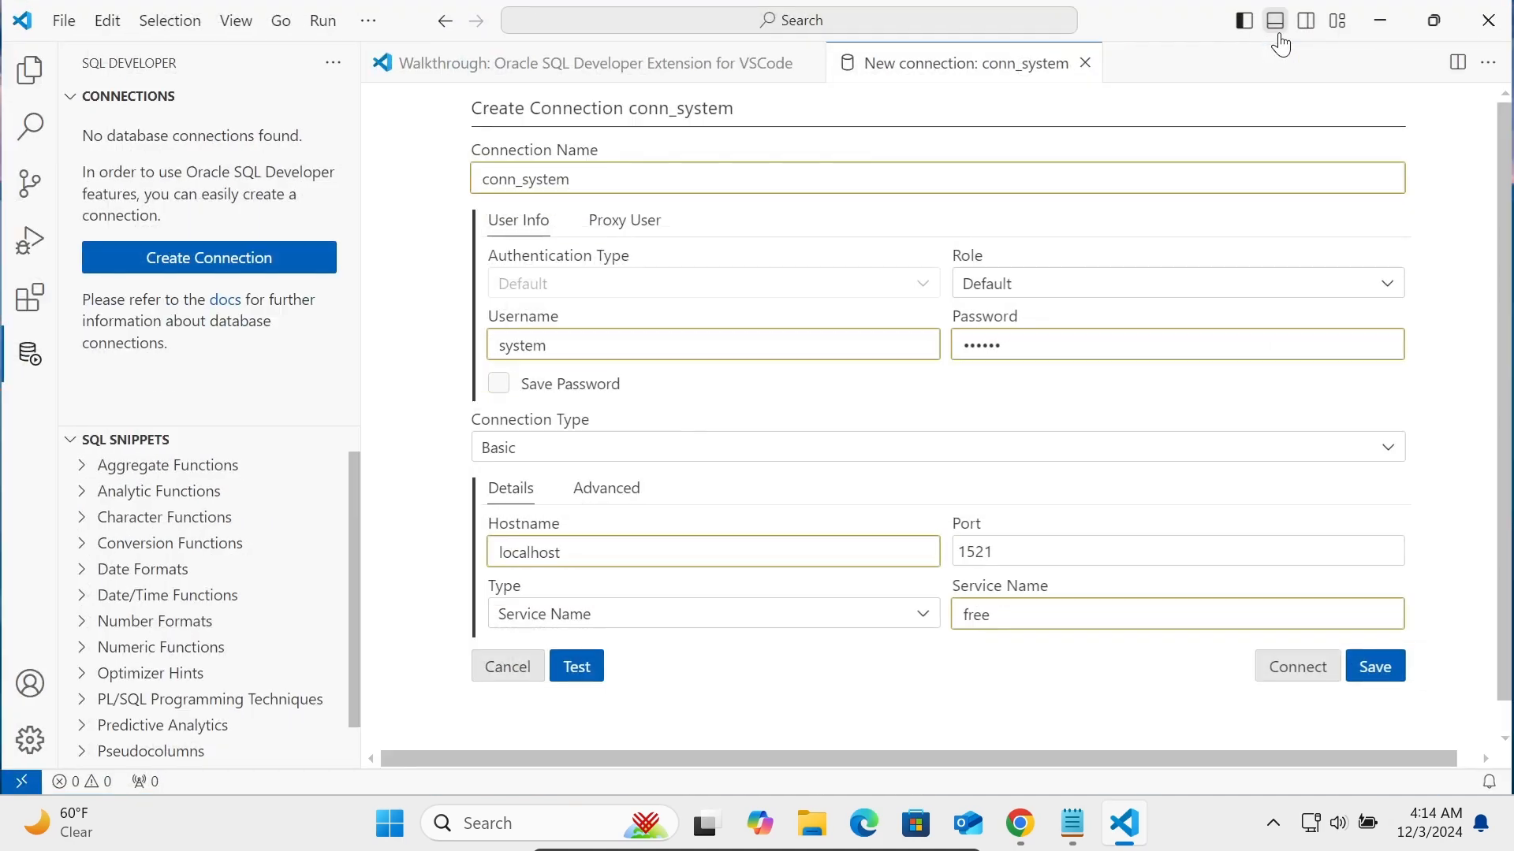
pyautogui.click(1288, 678)
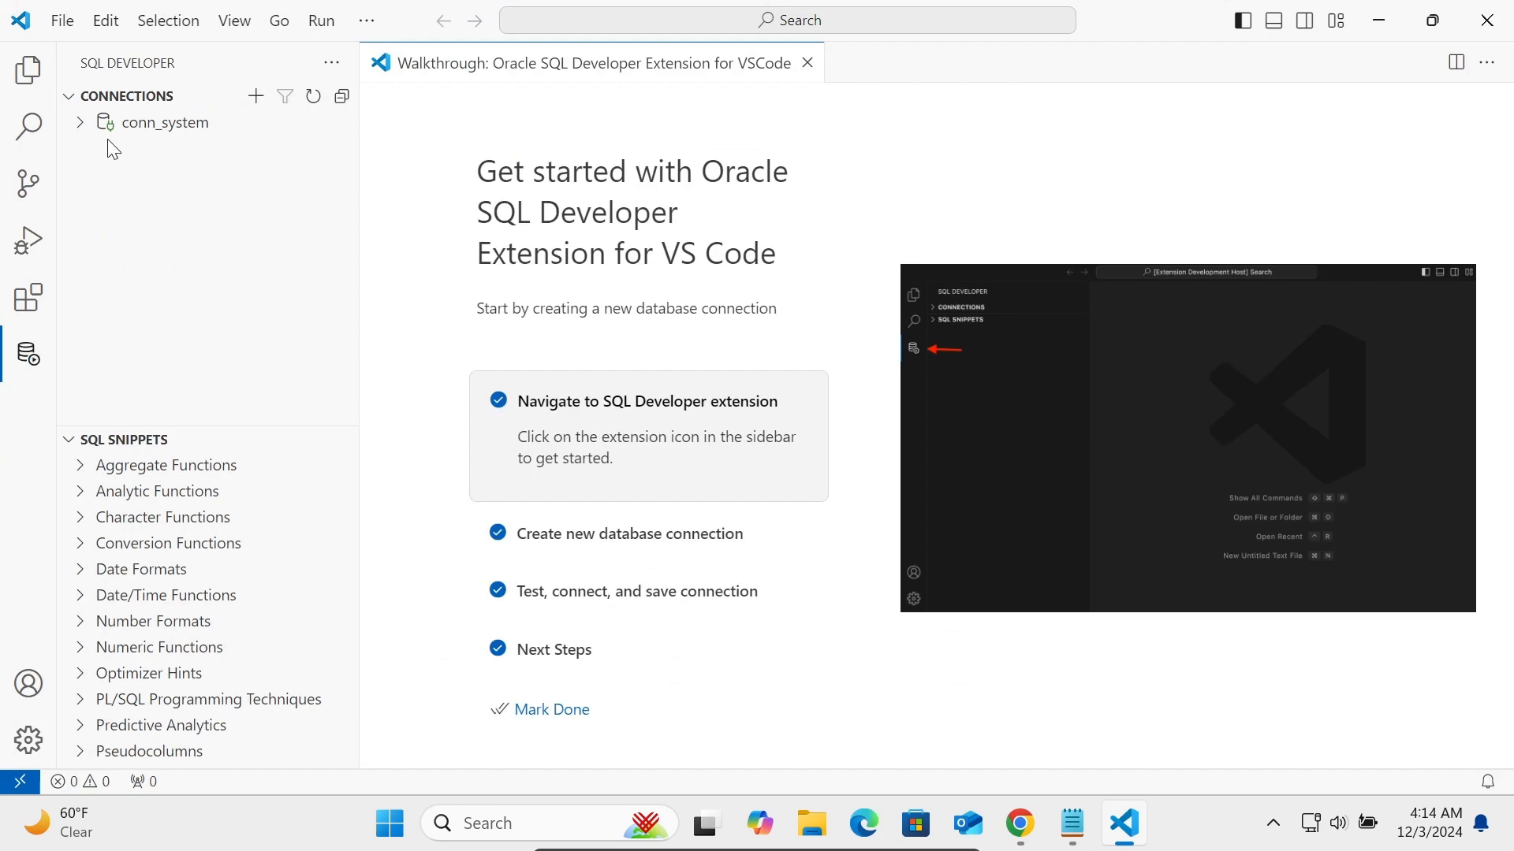
# Expand the conn_system connection and examine its Tables, Views, Packages and Procedures nodes
pyautogui.click(84, 126)
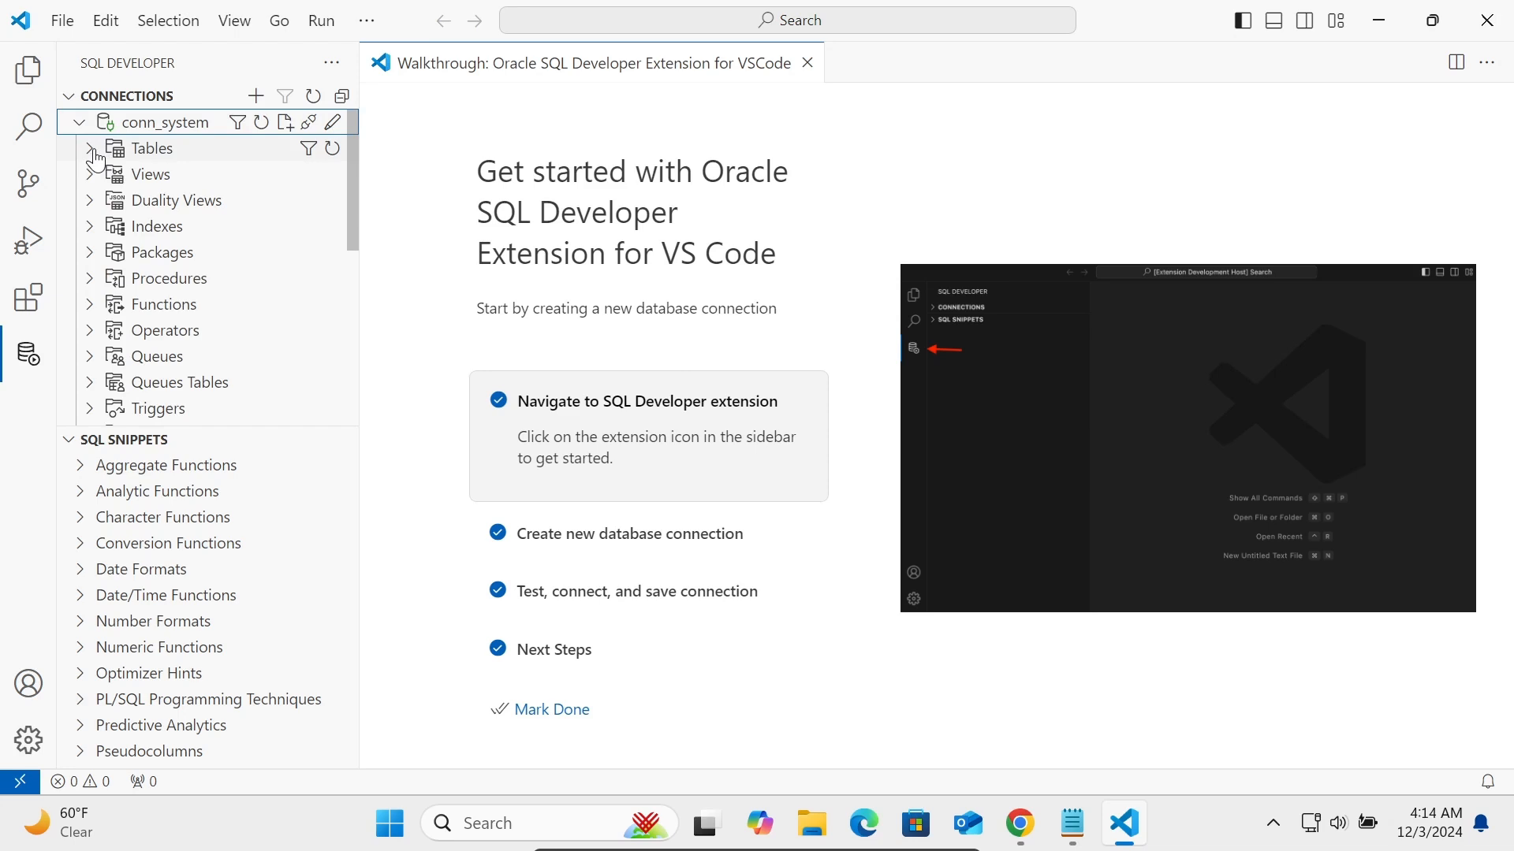
pyautogui.click(95, 151)
pyautogui.click(94, 154)
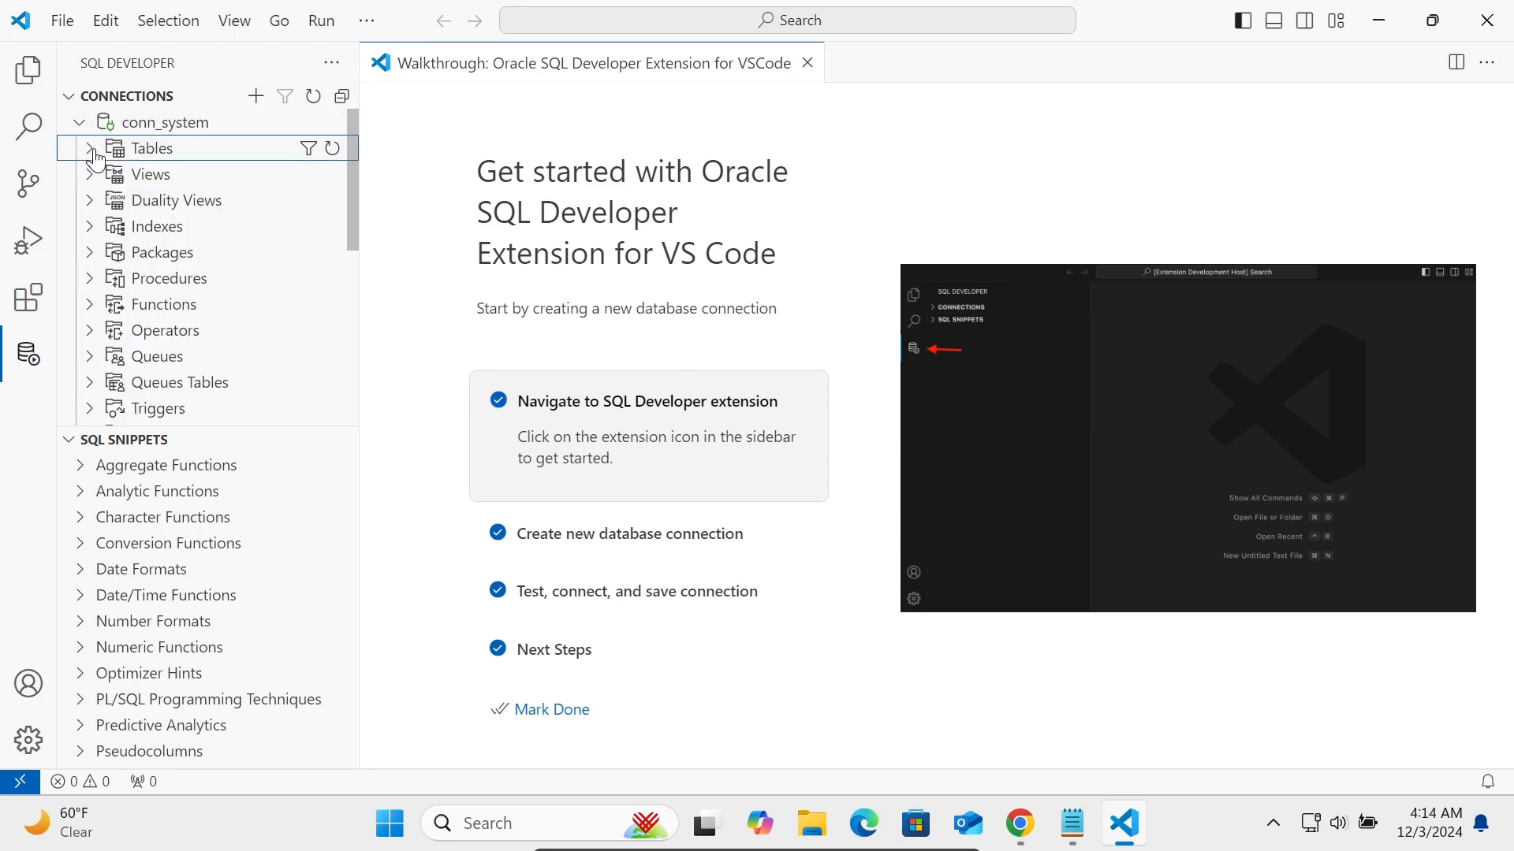
pyautogui.click(97, 176)
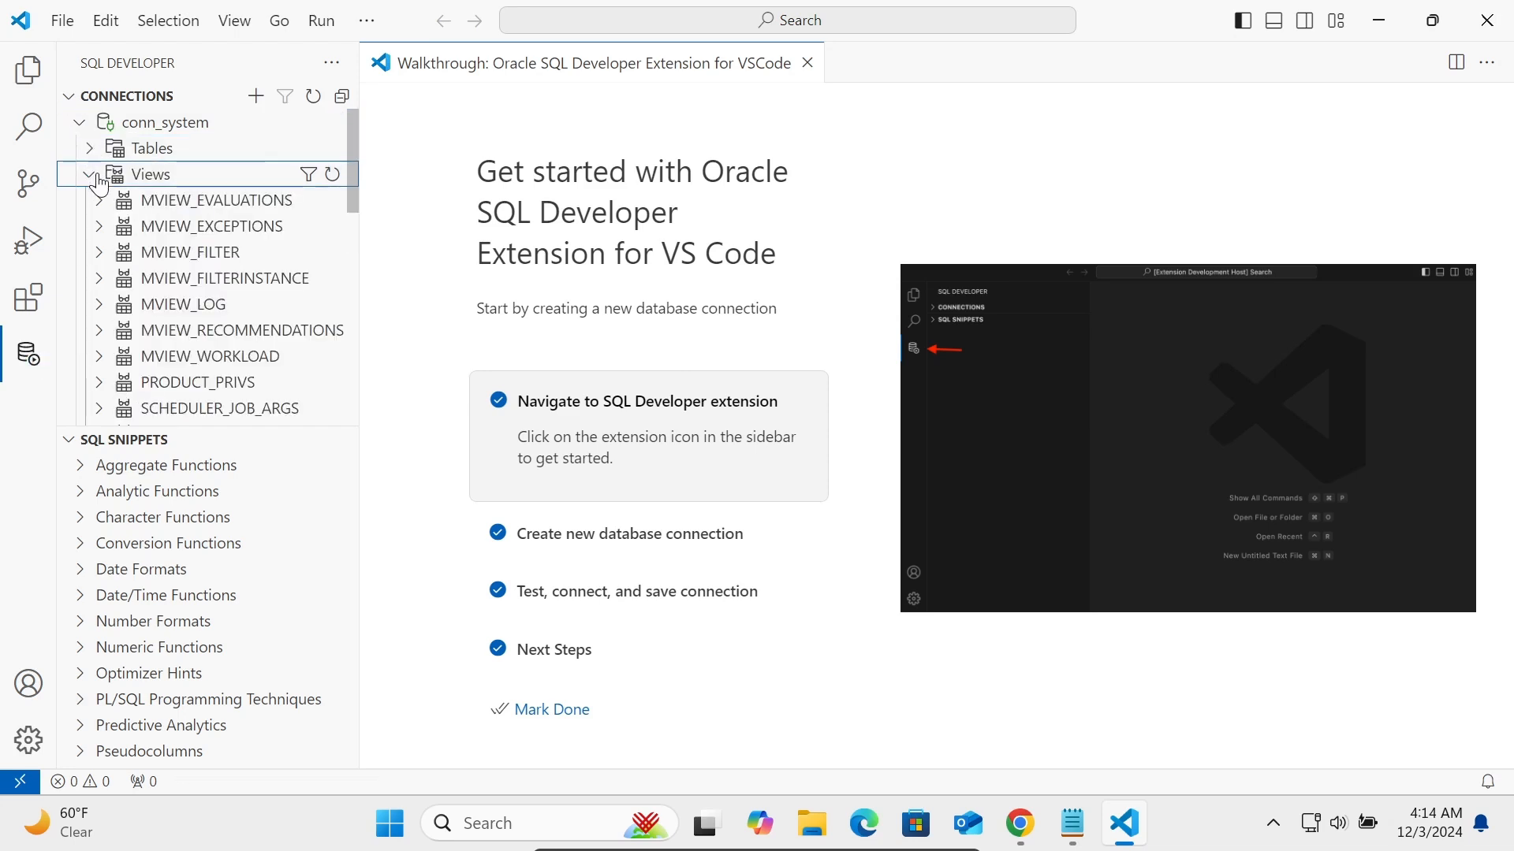
pyautogui.click(92, 178)
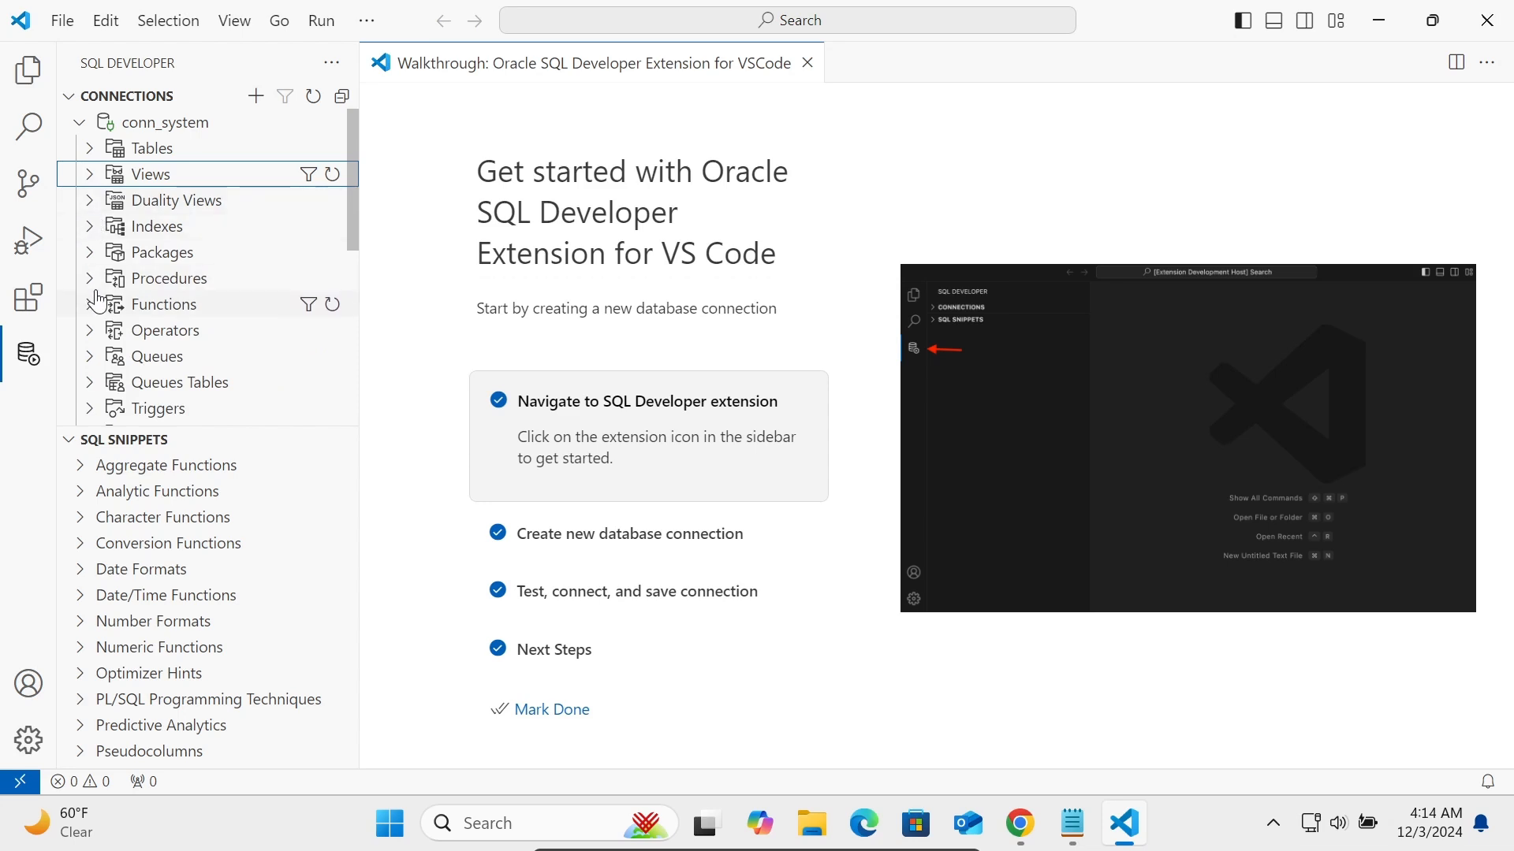
pyautogui.click(100, 254)
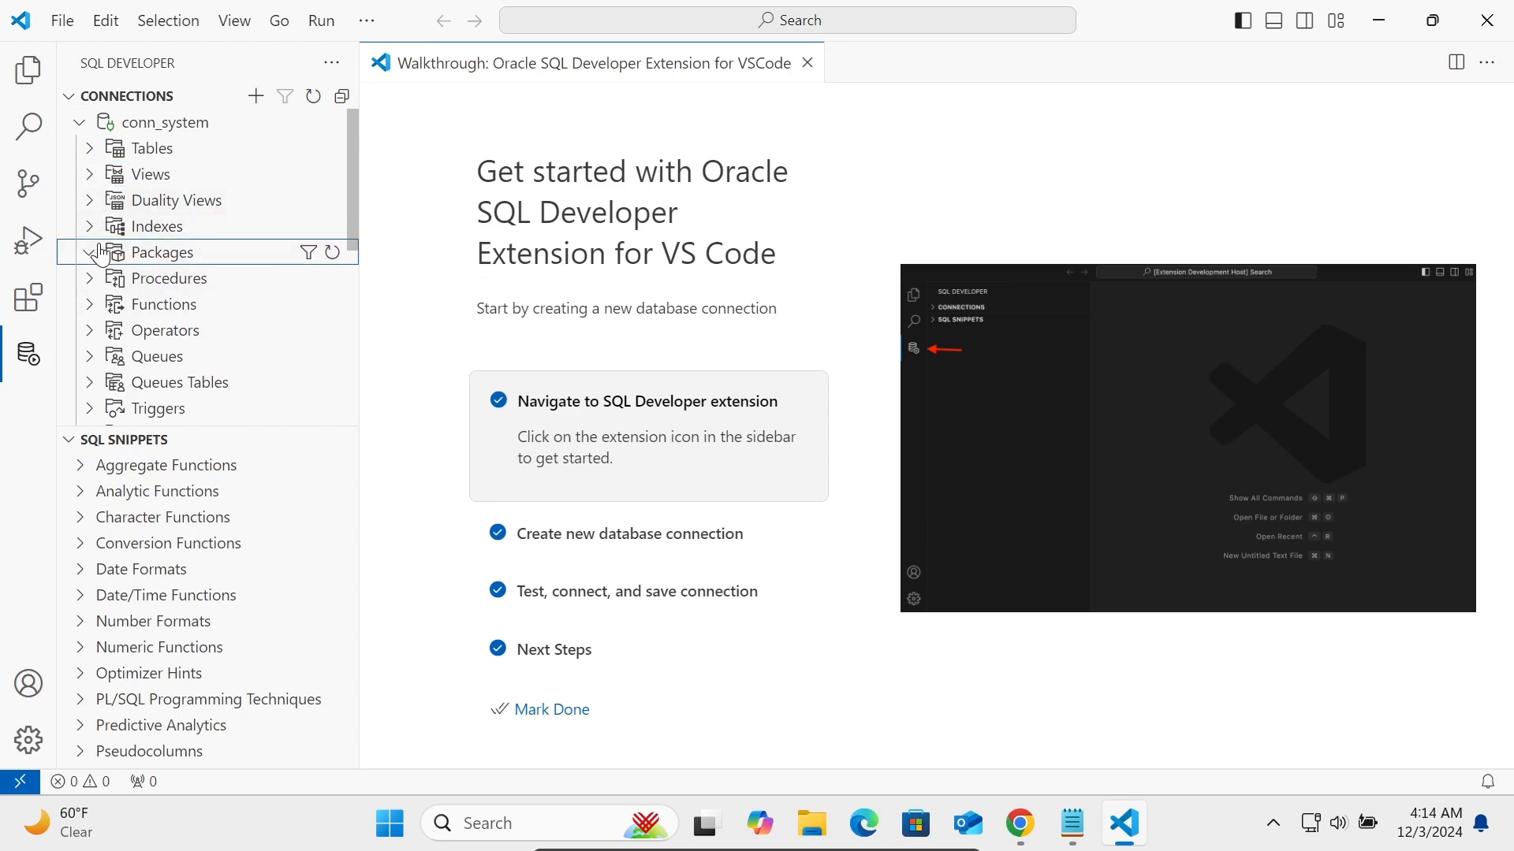
pyautogui.click(93, 283)
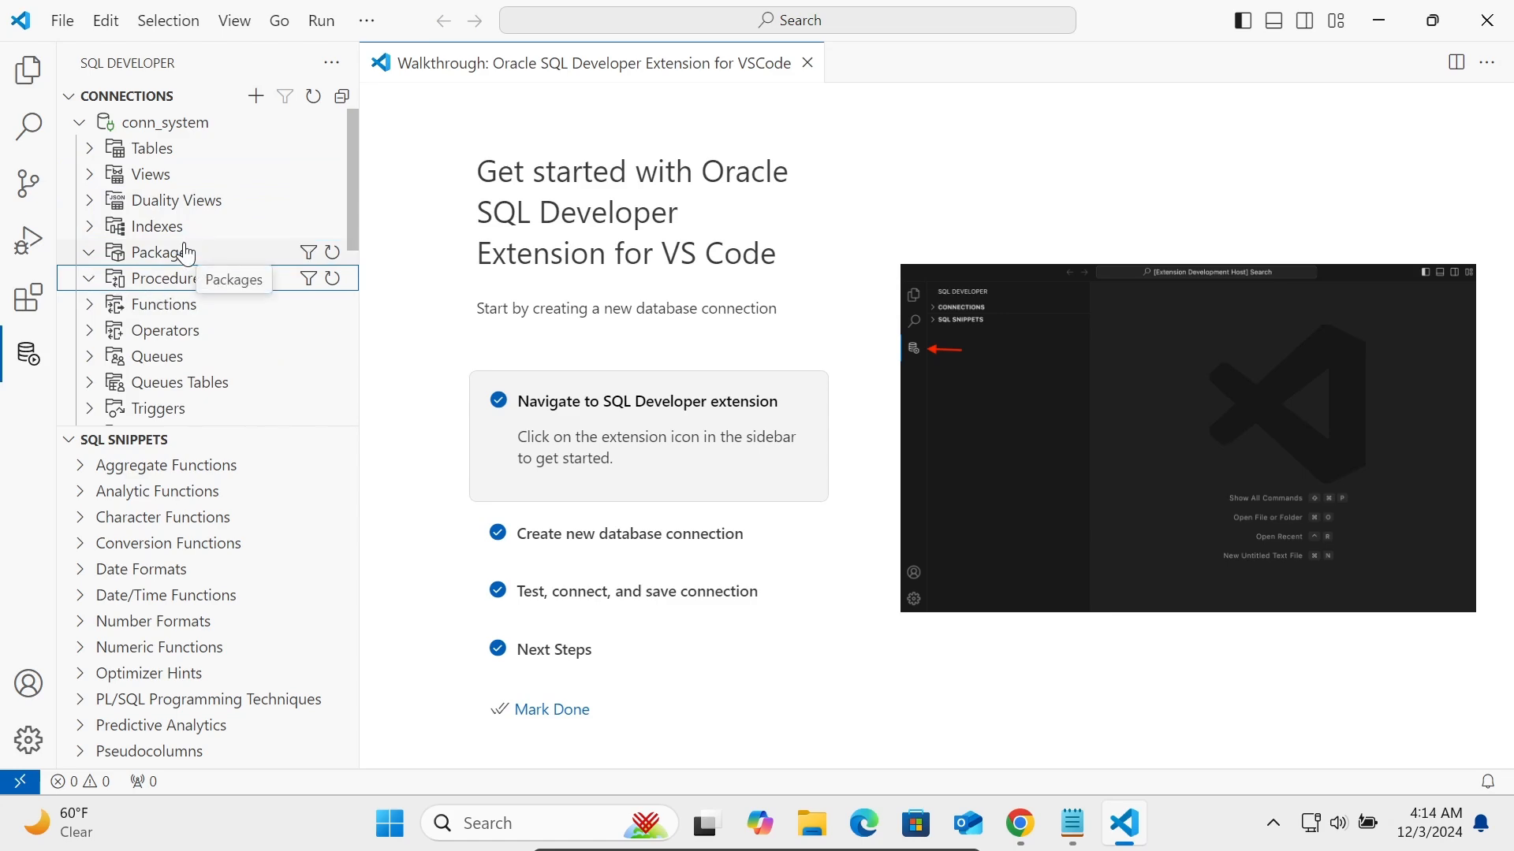
# Switch to Notepad and show the Zedd.txt notes
pyautogui.click(1073, 823)
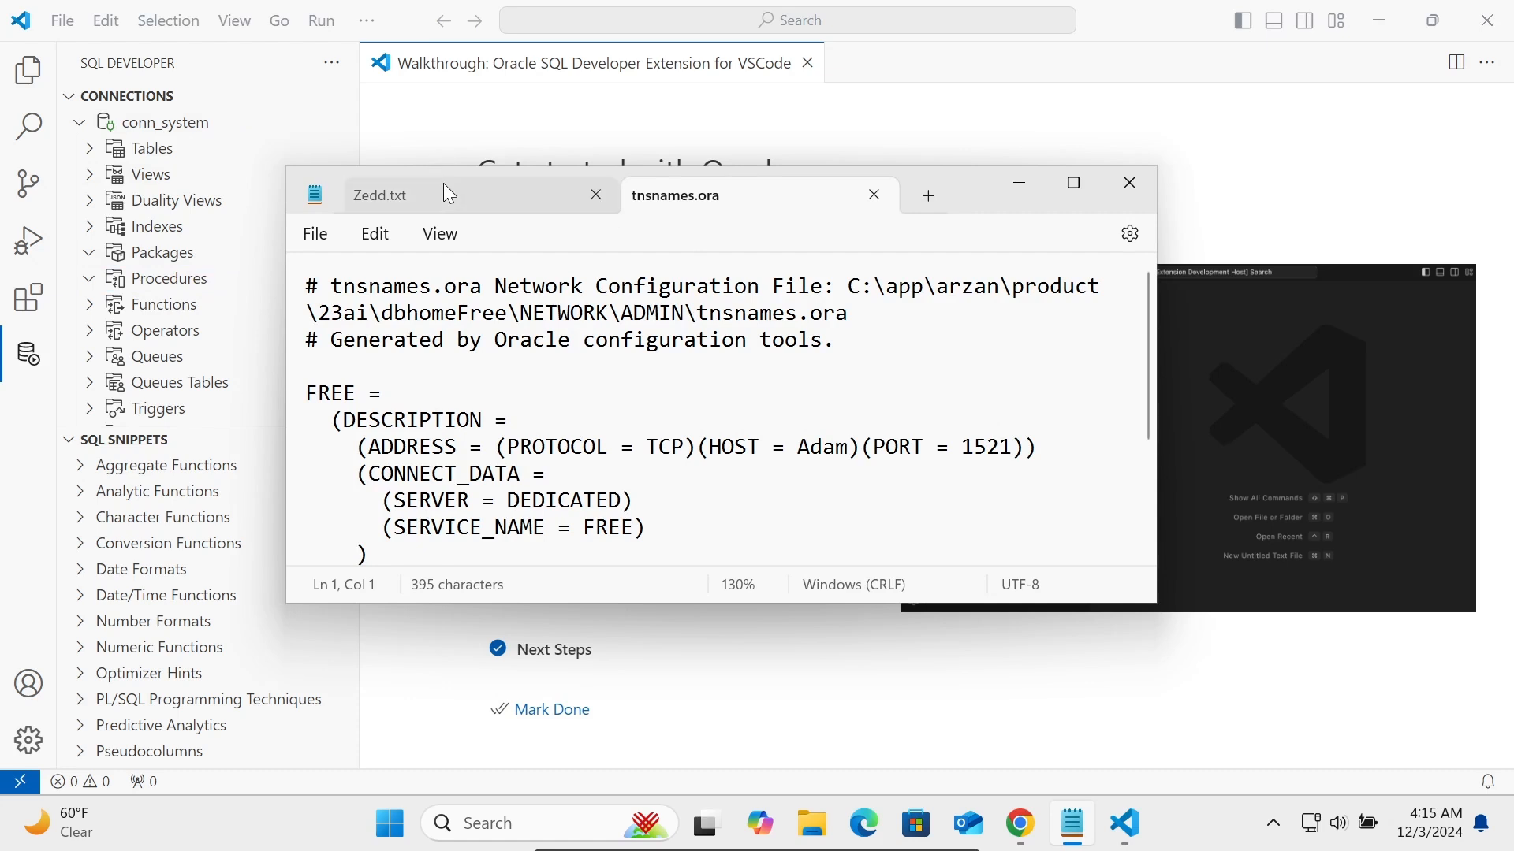
pyautogui.click(443, 183)
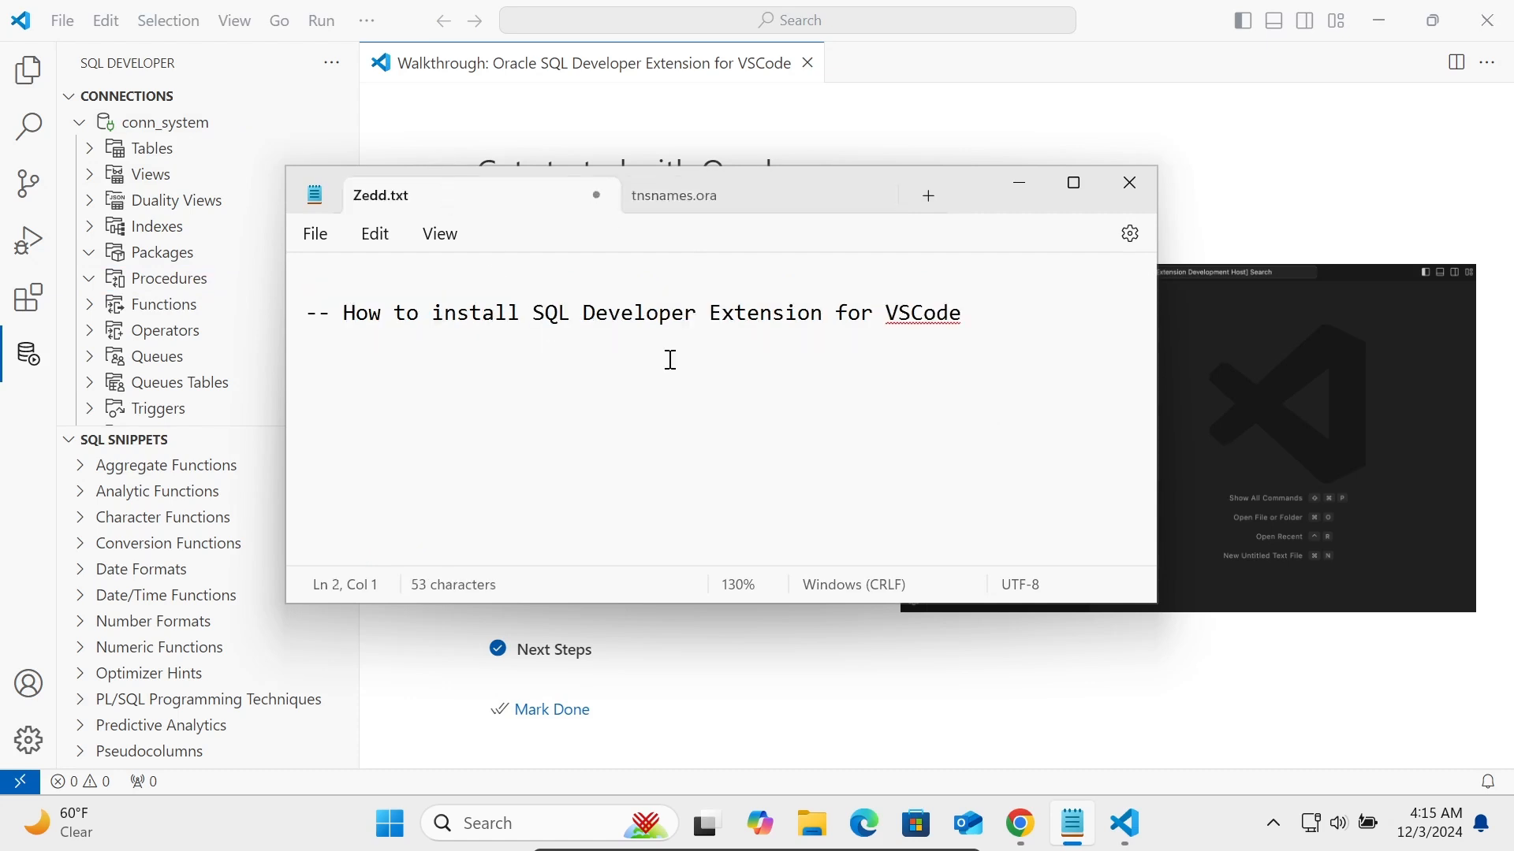